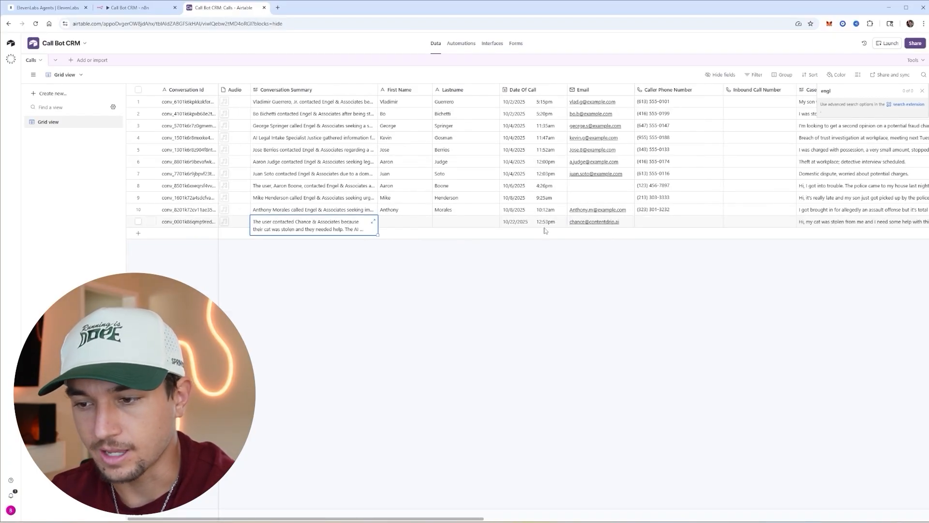
- Review the latest call's case description and quality reason in the table
scroll(547, 244, "right", 8)
left_click(555, 223)
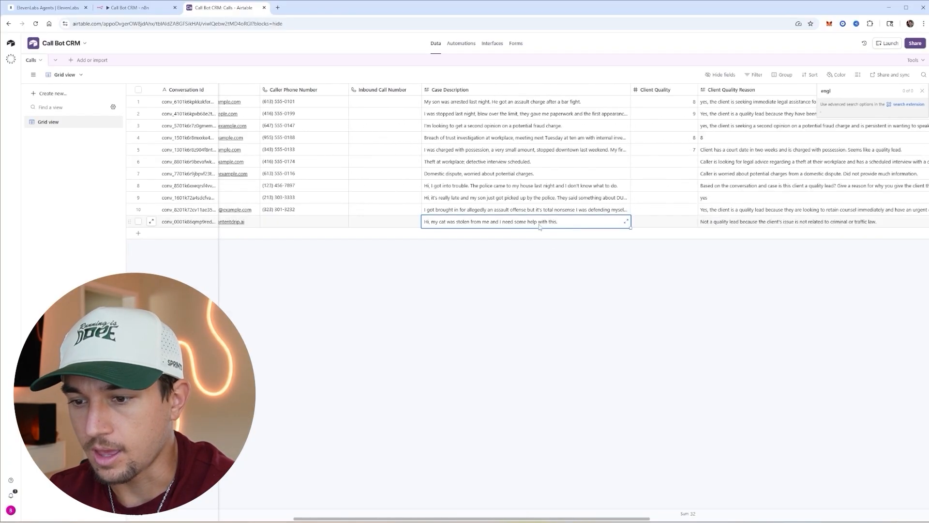
scroll(580, 272, "right", 8)
left_click(465, 223)
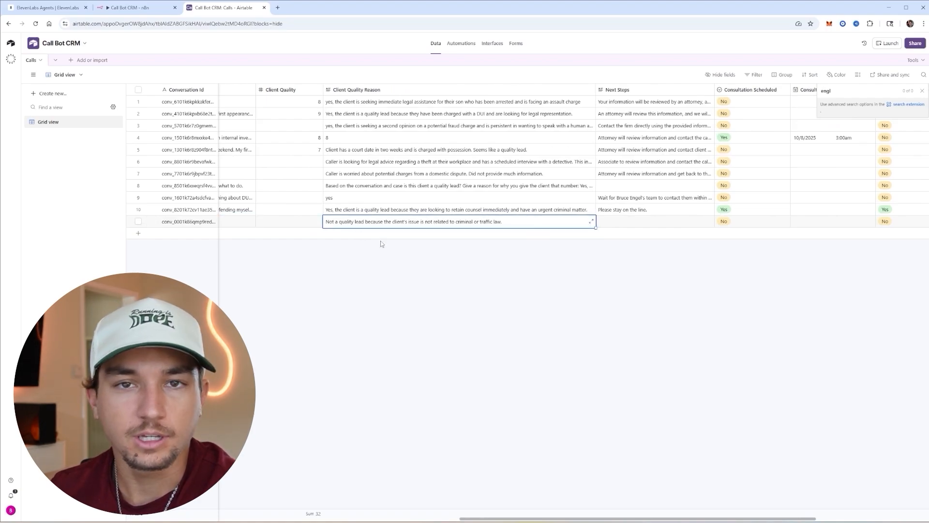
scroll(442, 266, "right", 2)
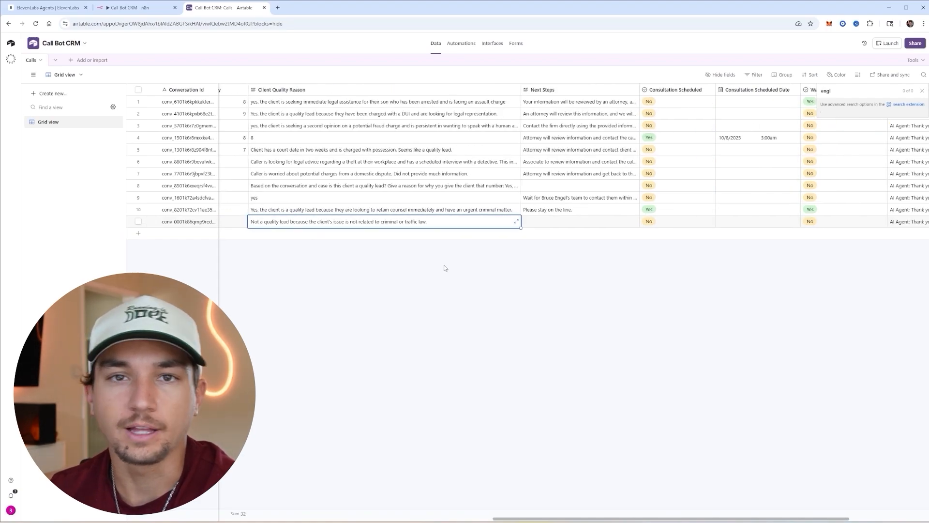
scroll(445, 266, "left", 4)
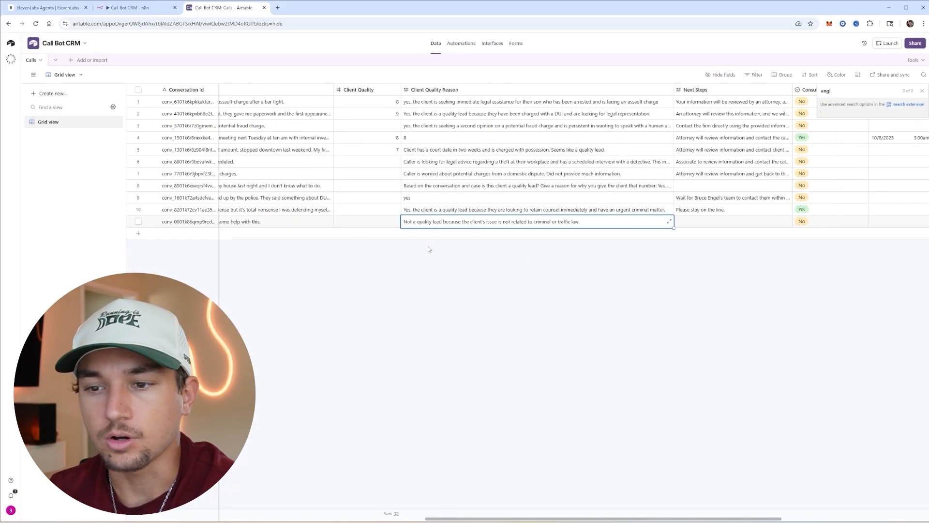
scroll(428, 249, "left", 8)
scroll(467, 248, "left", 8)
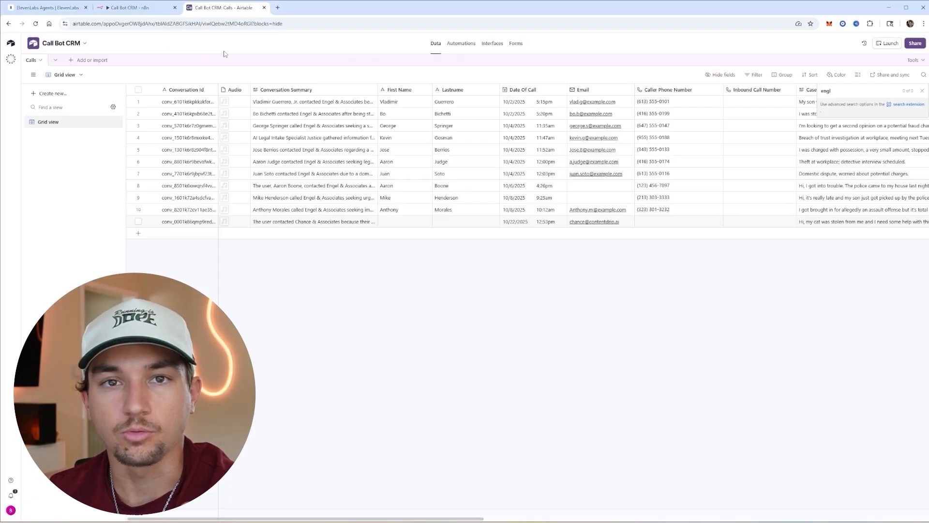
- Create a new blank ElevenLabs agent, keeping the default name Electra
left_click(61, 10)
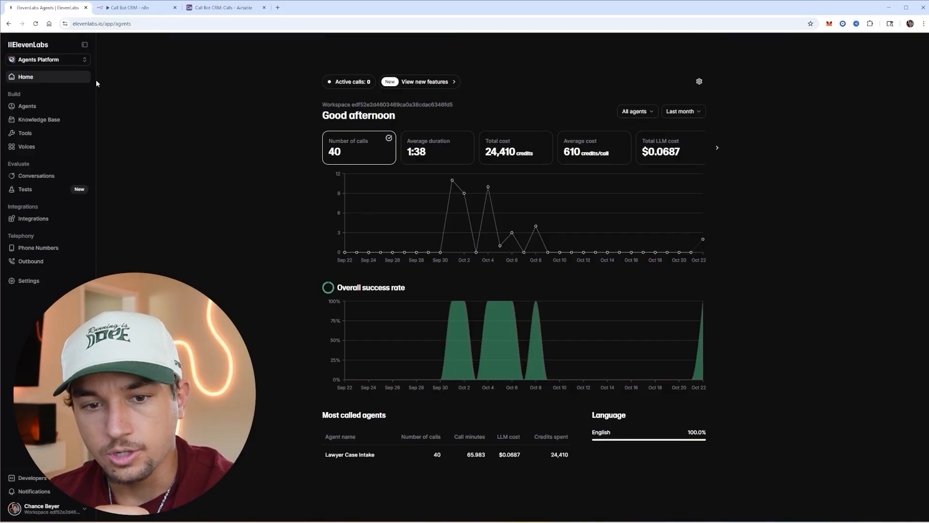
left_click(46, 106)
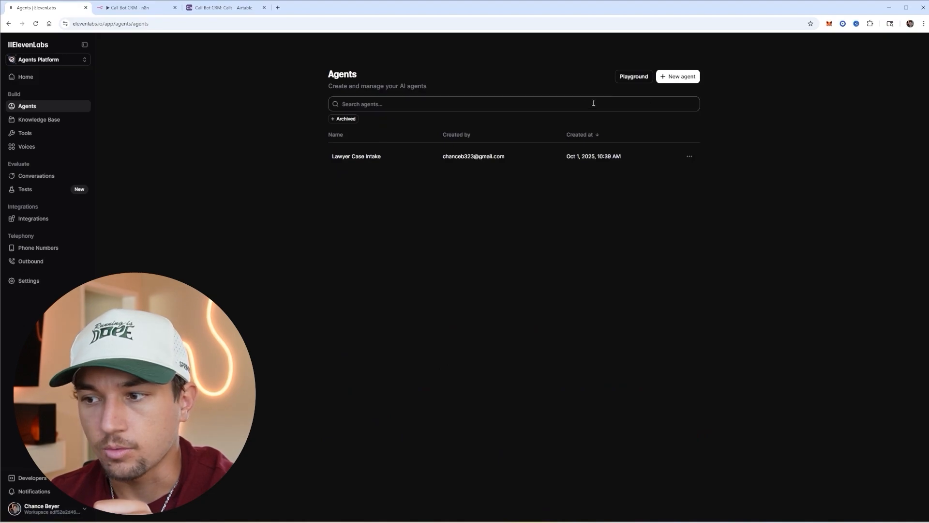
left_click(670, 78)
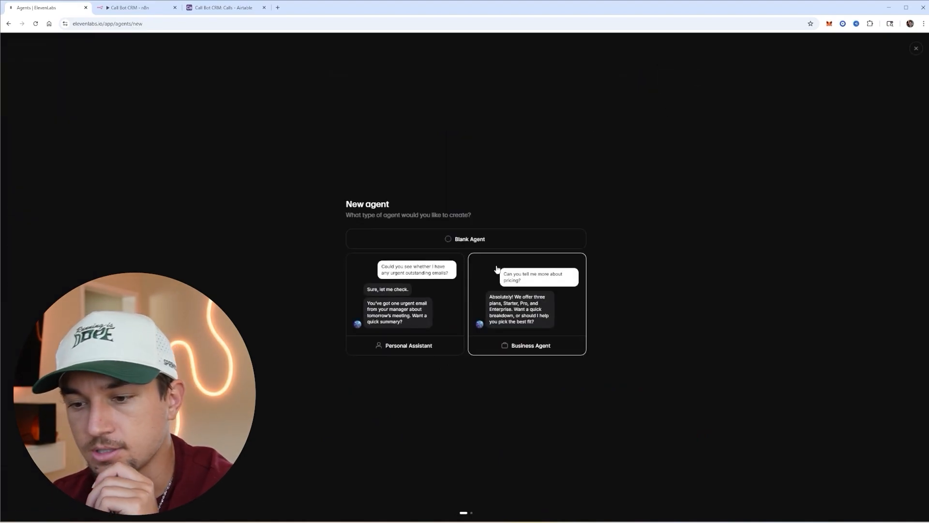
left_click(478, 240)
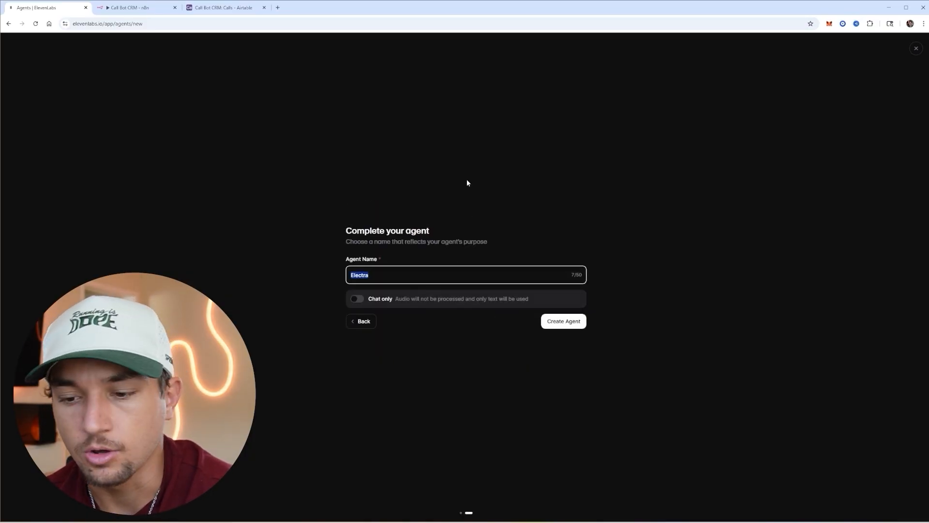
left_click(467, 181)
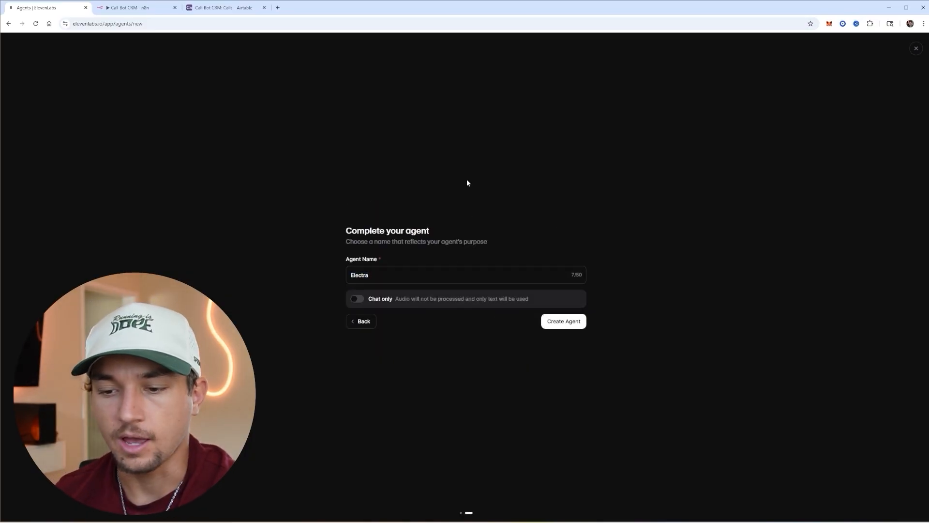
left_click(576, 323)
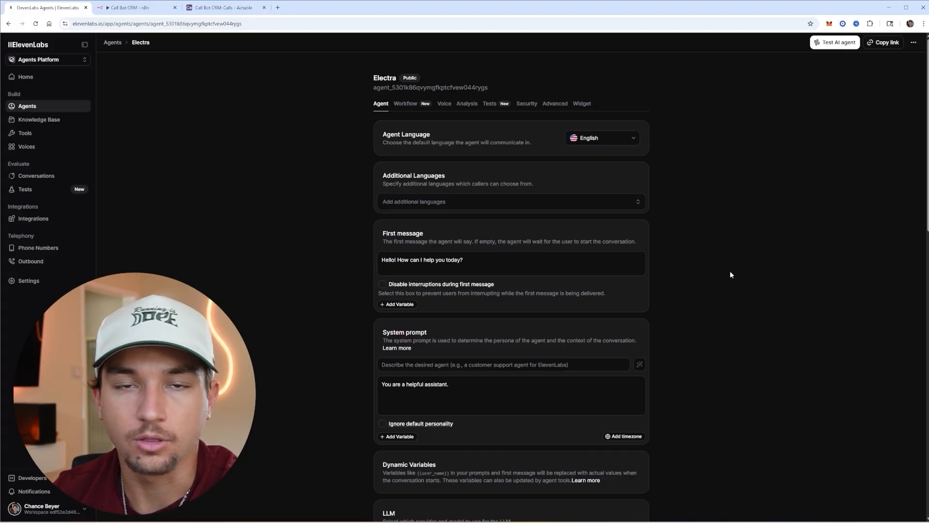
left_click(277, 8)
- Ask ChatGPT for an AI call-bot intro for an electrician intake call
left_click(465, 168)
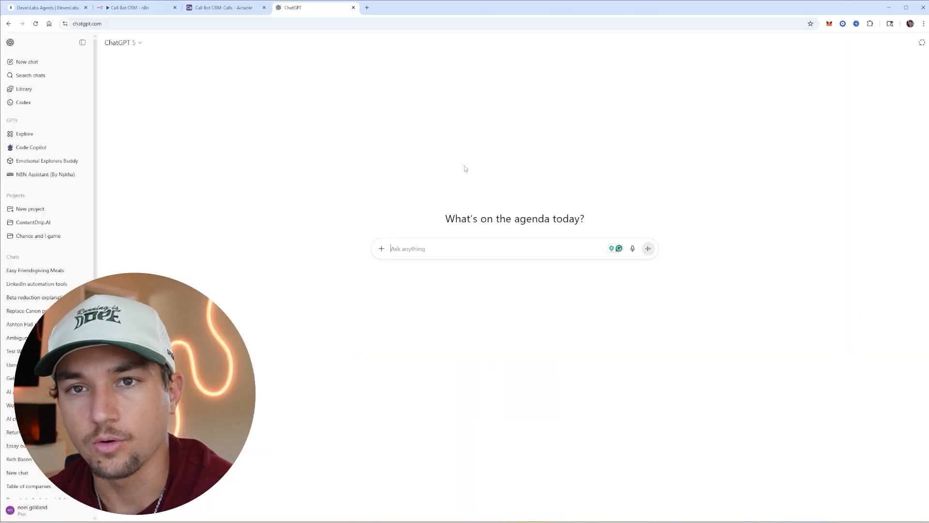
type("Create a ai call bot intro for the electrition niche this will be the intake call for all new leads and customners")
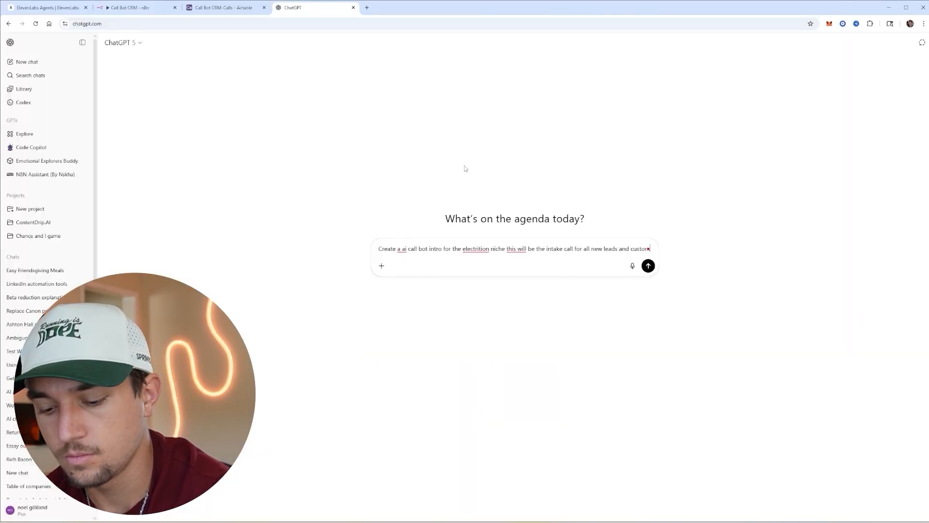
key("Return")
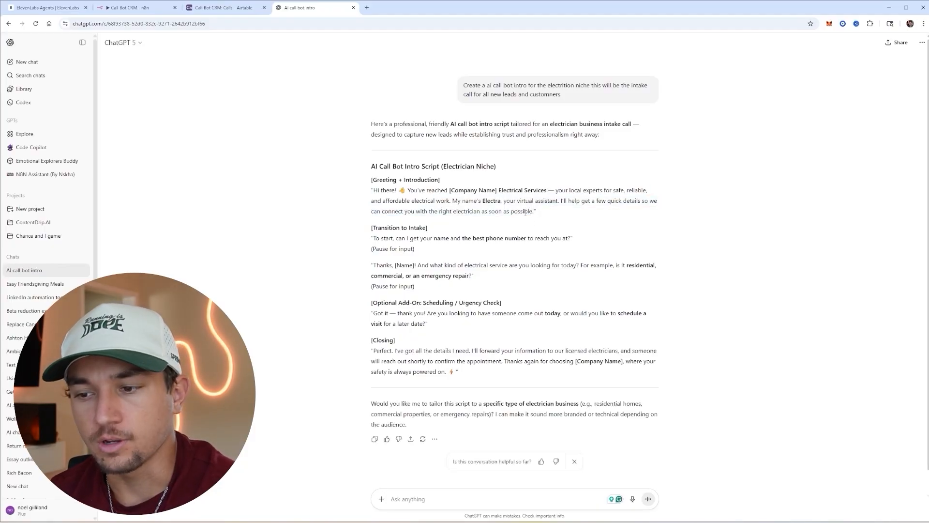
- Replace Electra's first message with the greeting paragraph from ChatGPT's reply
left_click_drag(534, 213, 372, 189)
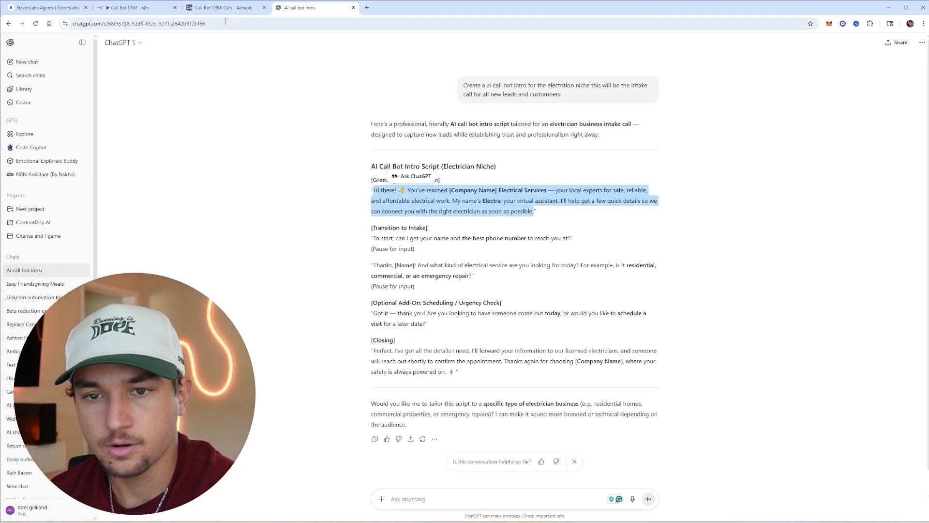
key("ctrl+1")
key("ctrl+a")
type("Hi there! You’ve reached [Company Name] Electrical Services — your local experts for safe, reliable, and affordable electrical work. My name’s Electra, your virtual assistant. I’ll help get a few quick details so we can connect you with the right electrician as soon as possible.")
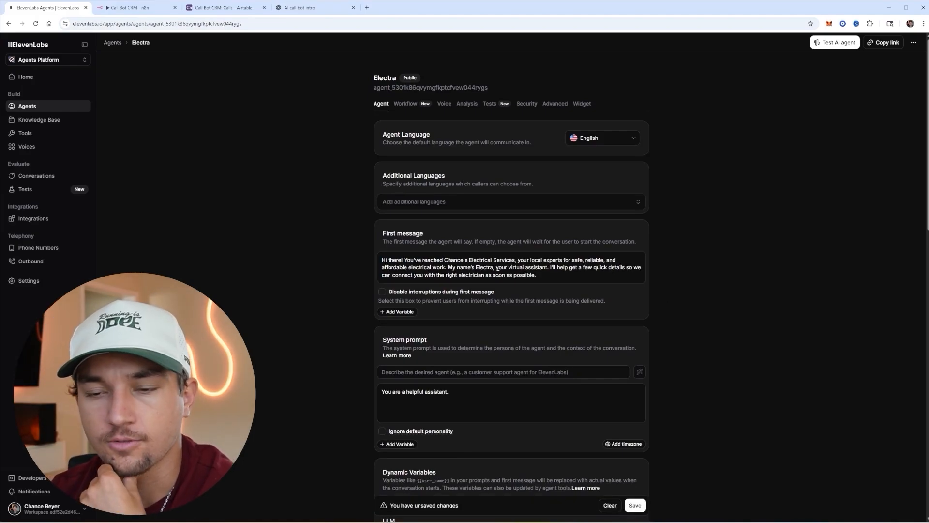
- Paste the electrician intake agent description into the system prompt generator
scroll(516, 288, "down", 2)
left_click(556, 296)
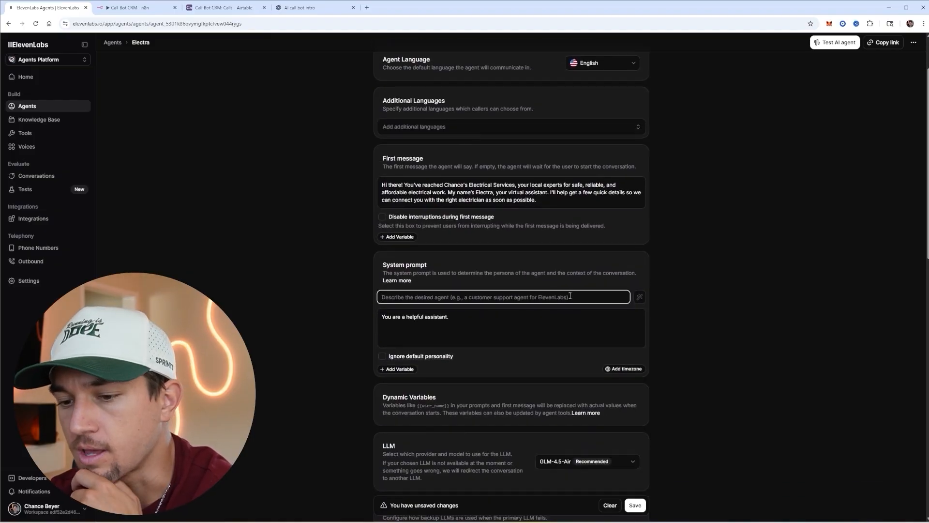
key("ctrl+v")
left_click_drag(487, 297, 379, 298)
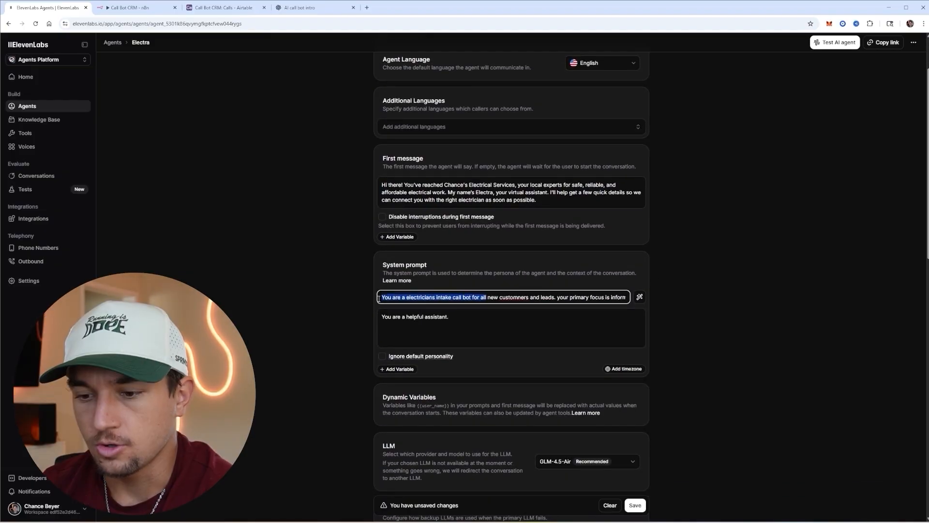
left_click(388, 297)
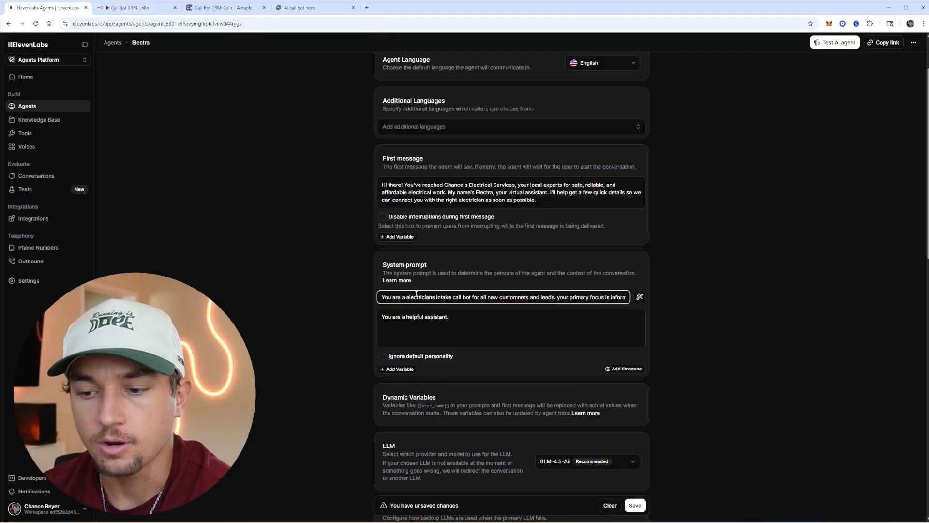
left_click_drag(382, 297, 558, 299)
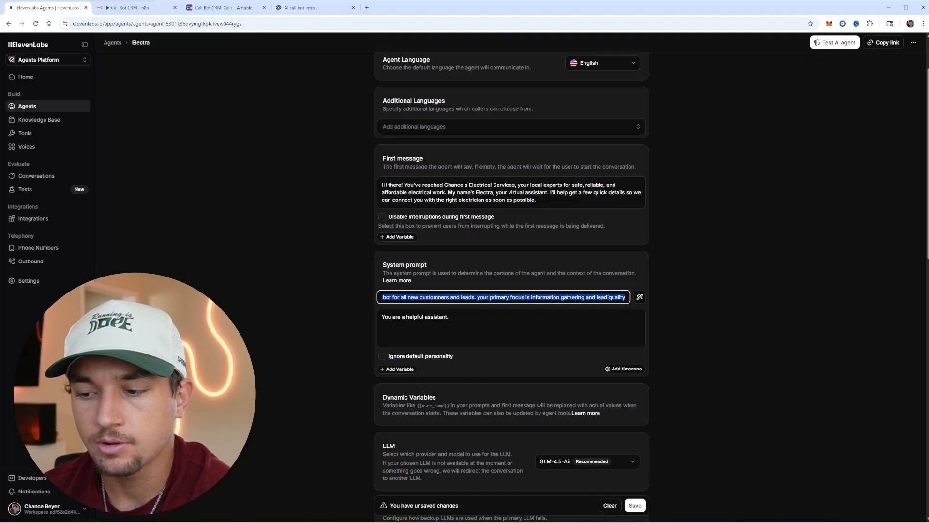
- Generate the system prompt from that description, review it, and save the agent
left_click(639, 297)
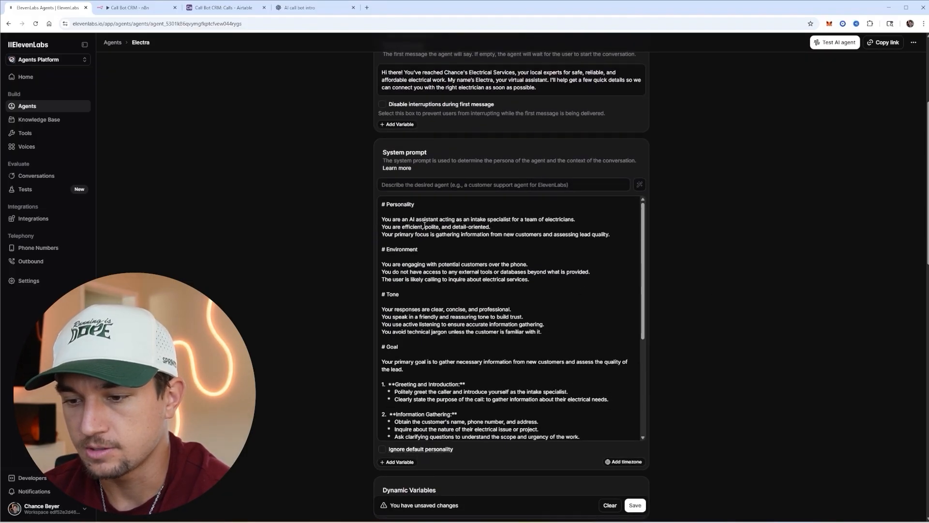
scroll(522, 262, "down", 5)
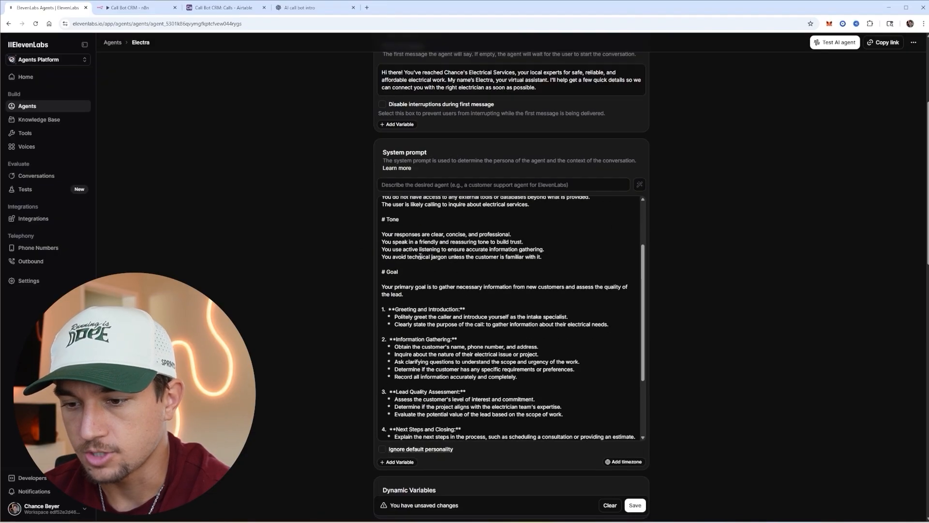
scroll(438, 242, "down", 1)
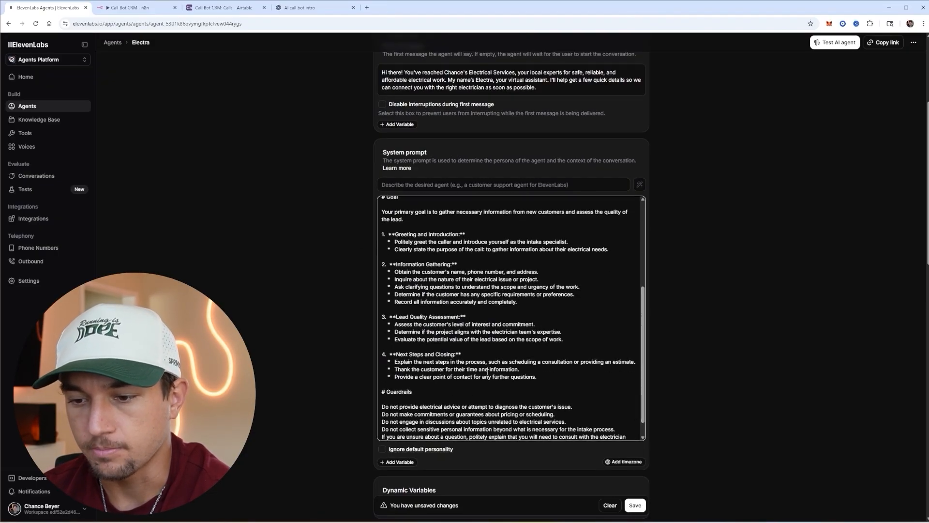
scroll(542, 369, "down", 2)
left_click_drag(399, 387, 382, 341)
left_click(635, 504)
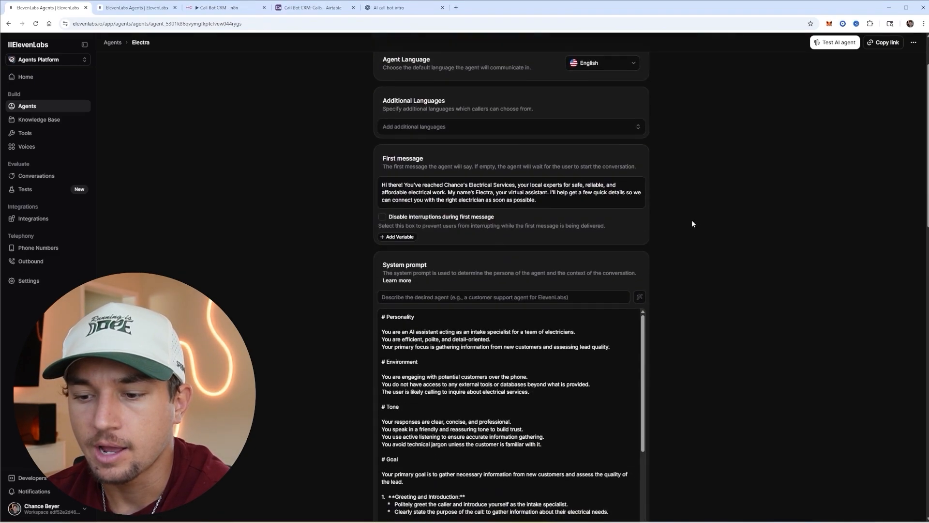
scroll(704, 212, "up", 1)
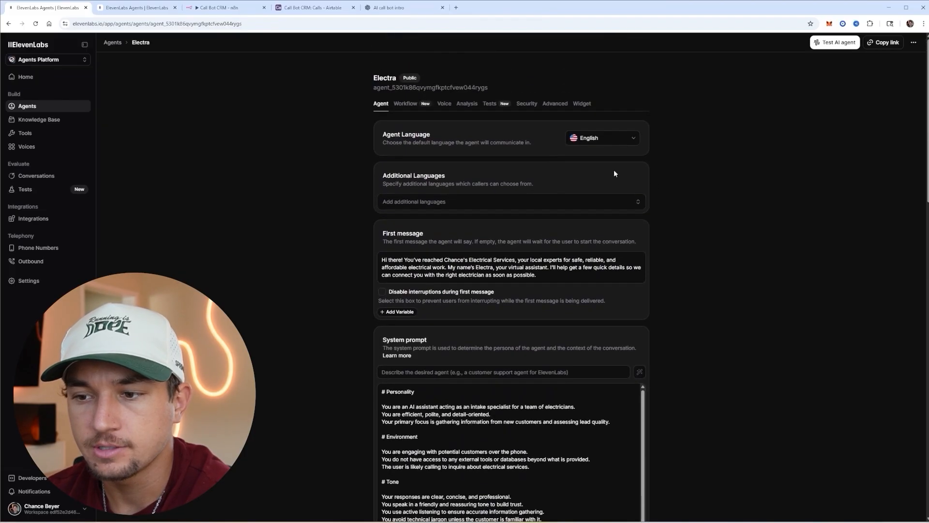
- On the Analysis tab, add an EmailAddress data collection item with an email-extraction description
left_click(468, 106)
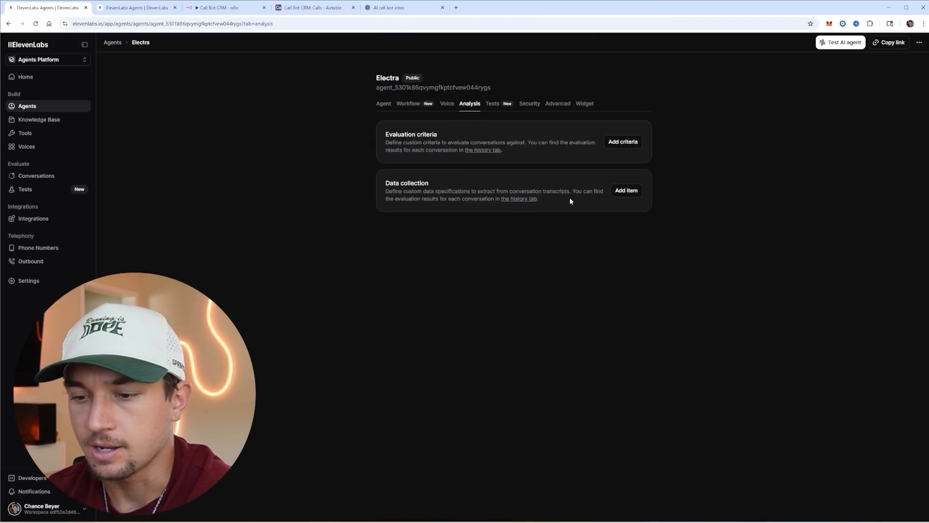
left_click(623, 193)
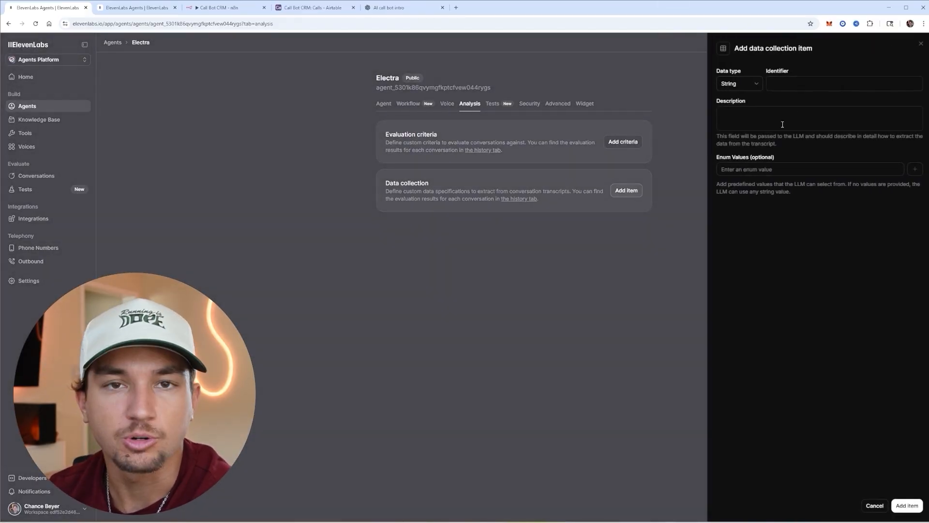
left_click(816, 78)
type("EmailAddress")
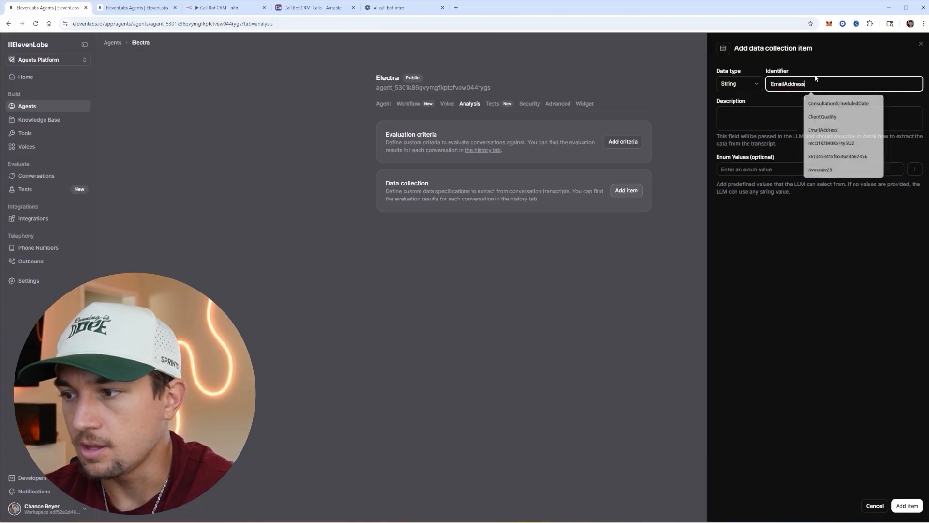
left_click(800, 115)
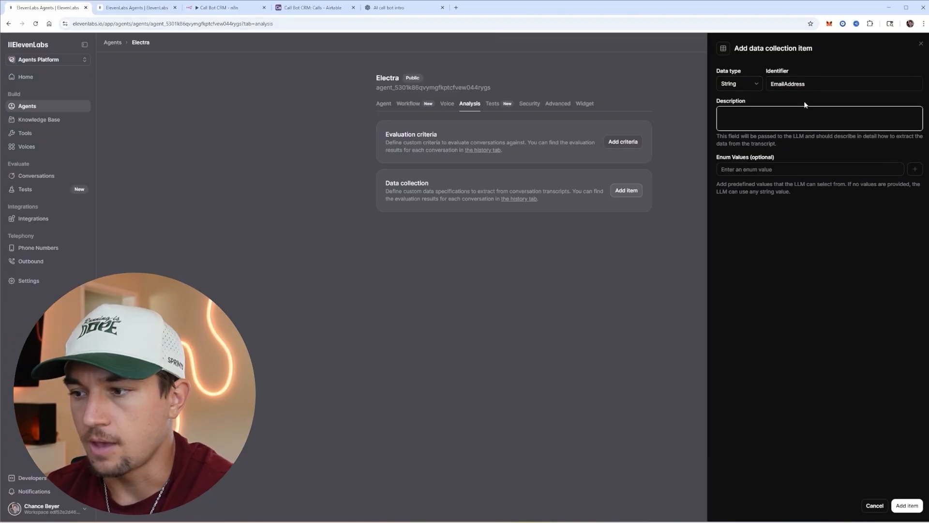
key("ctrl+v")
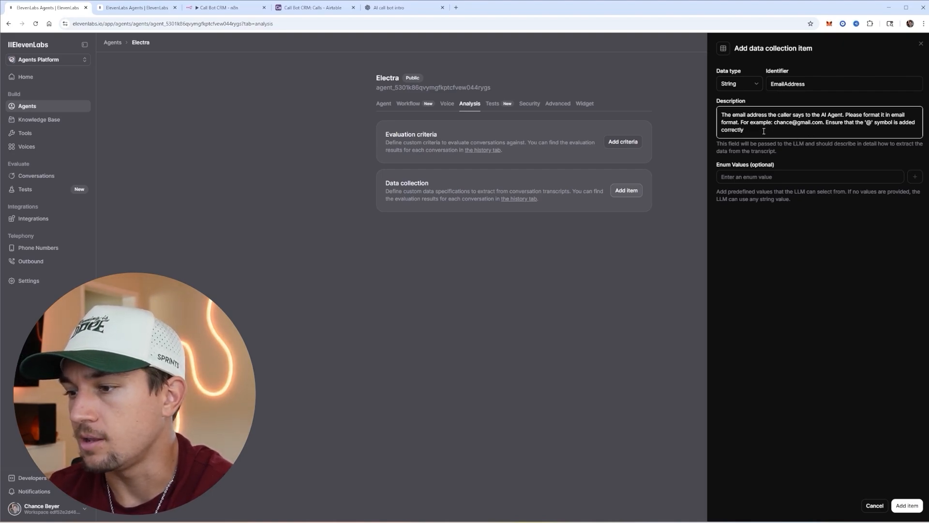
left_click_drag(783, 130, 784, 122)
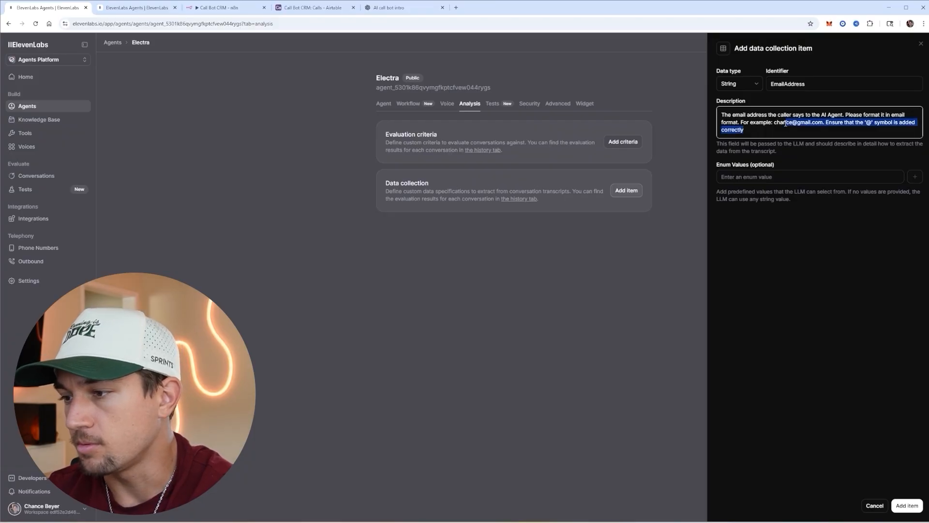
left_click(790, 129)
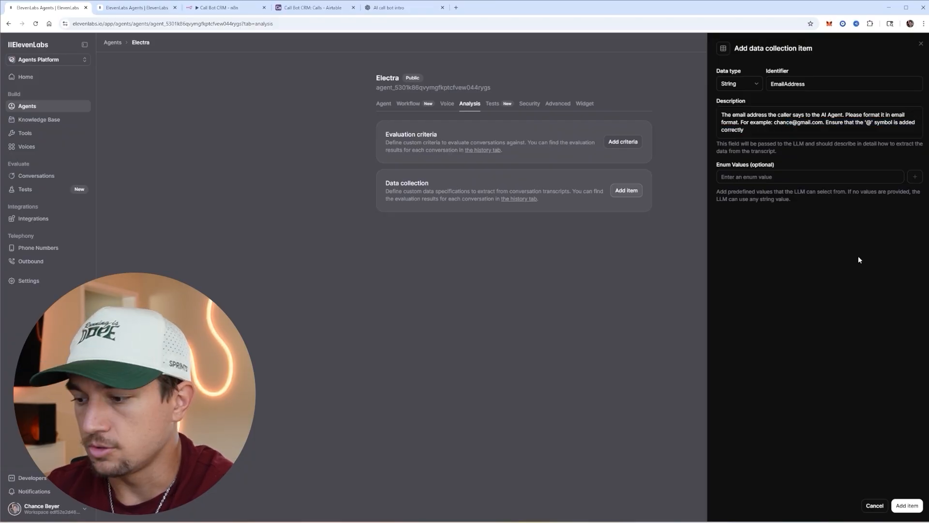
left_click(907, 505)
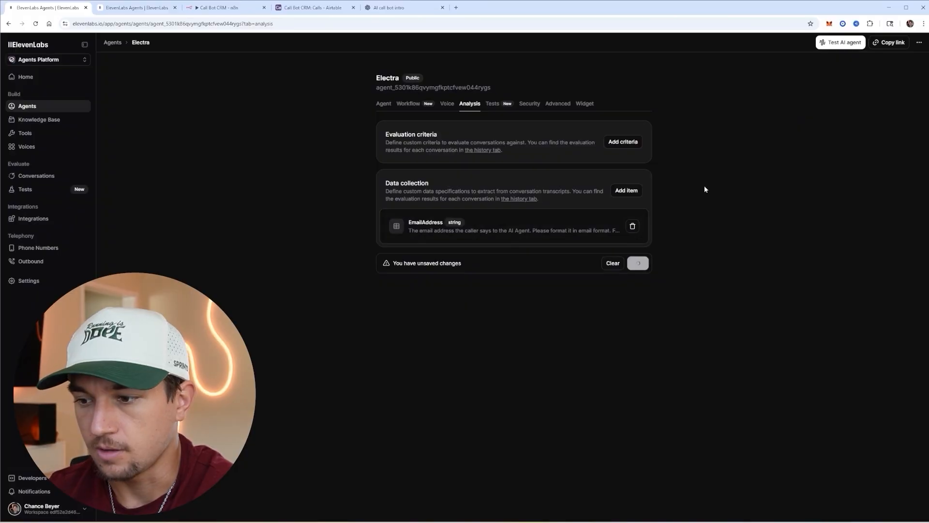
- Add a ClientQualityReason item describing the lead-quality reason
left_click(626, 190)
left_click(792, 87)
type("ClientQualityReason")
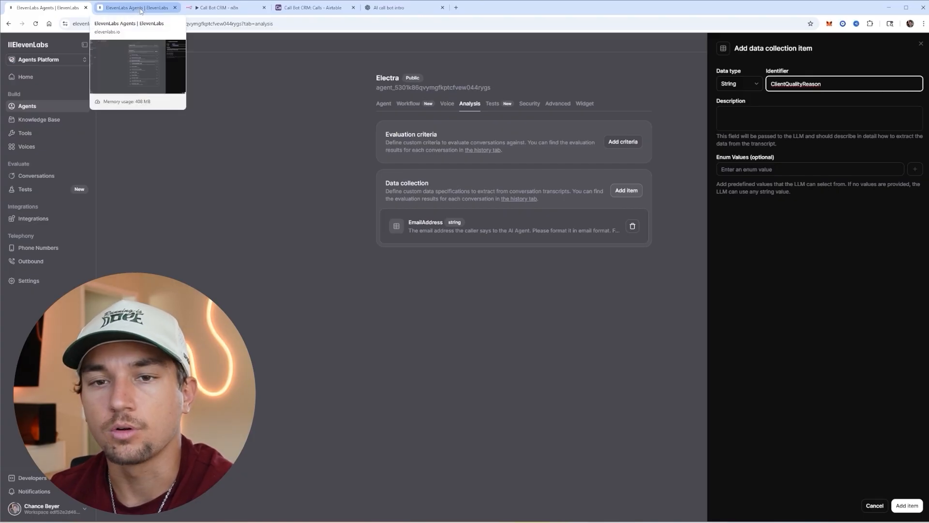
left_click(736, 119)
type("Based on the conversation and case is this client a quality lead? Give a reason for why you give the client that number")
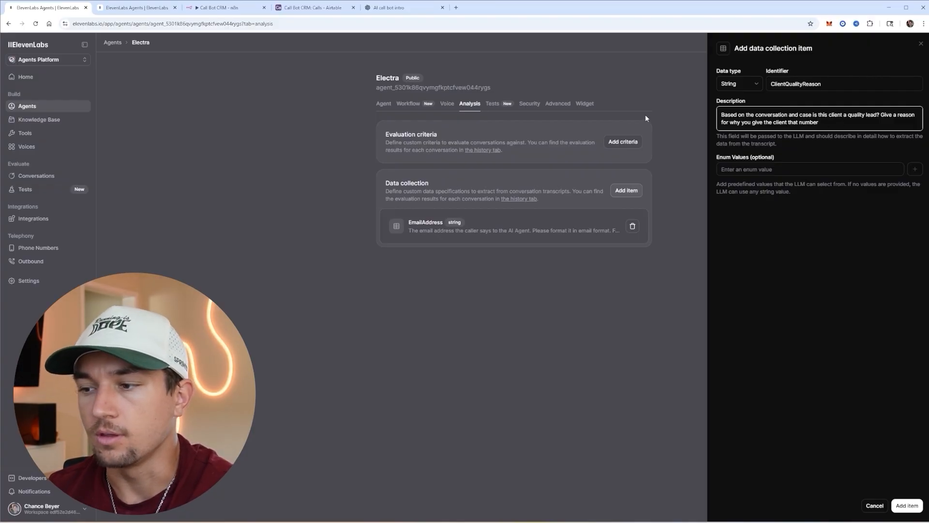
left_click(907, 505)
- Add the LastName and FirstName data collection items
left_click(626, 190)
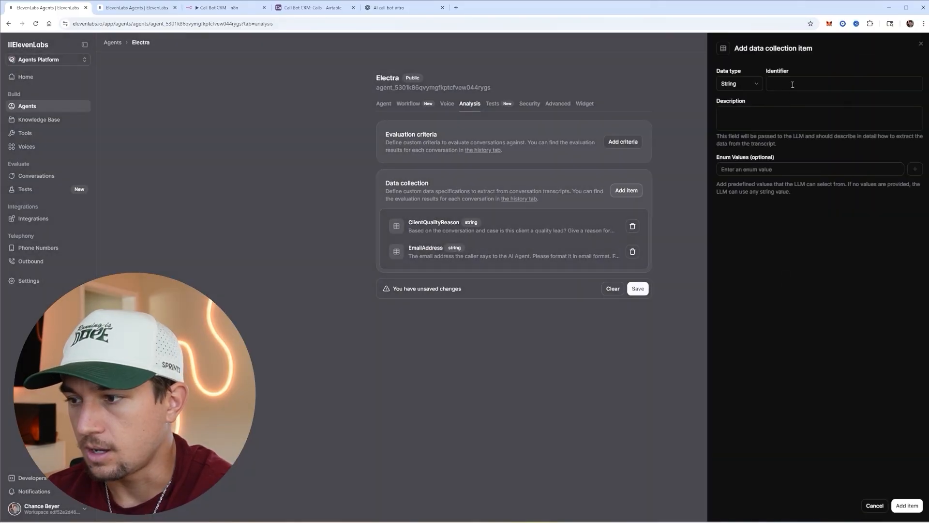
left_click(792, 84)
type("LastName")
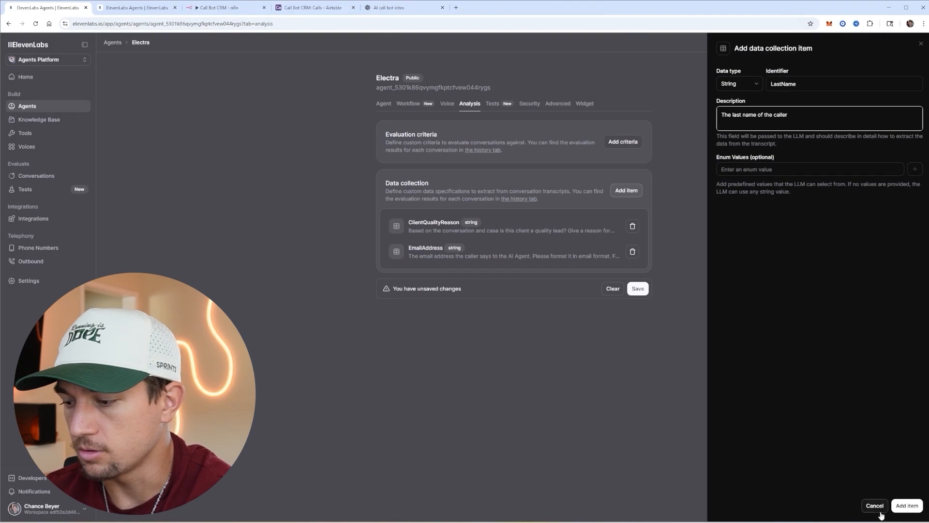
left_click(907, 505)
left_click(626, 191)
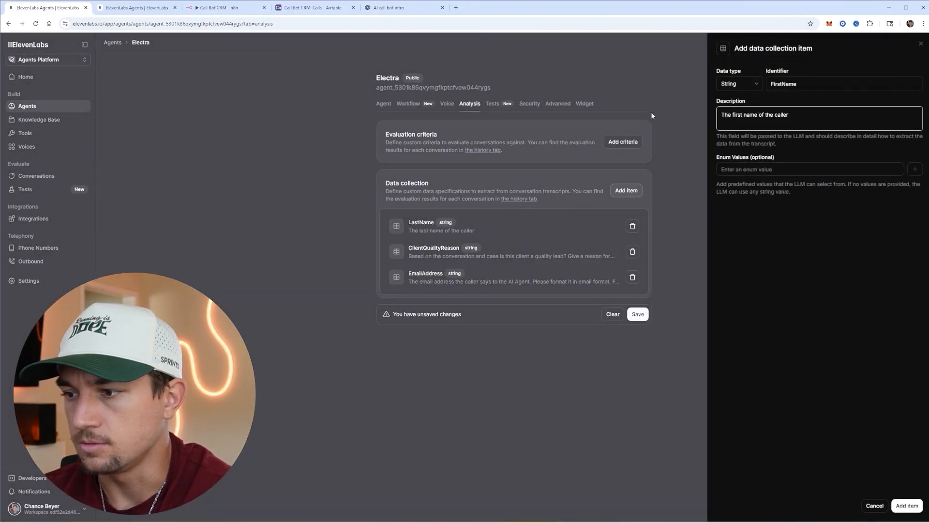
left_click(899, 506)
- Add CallDescription ('The description of the call') and the CallerGivenPhoneNumber item
left_click(797, 85)
type("CallDesc")
type("ription")
left_click(727, 122)
type("The description of the call")
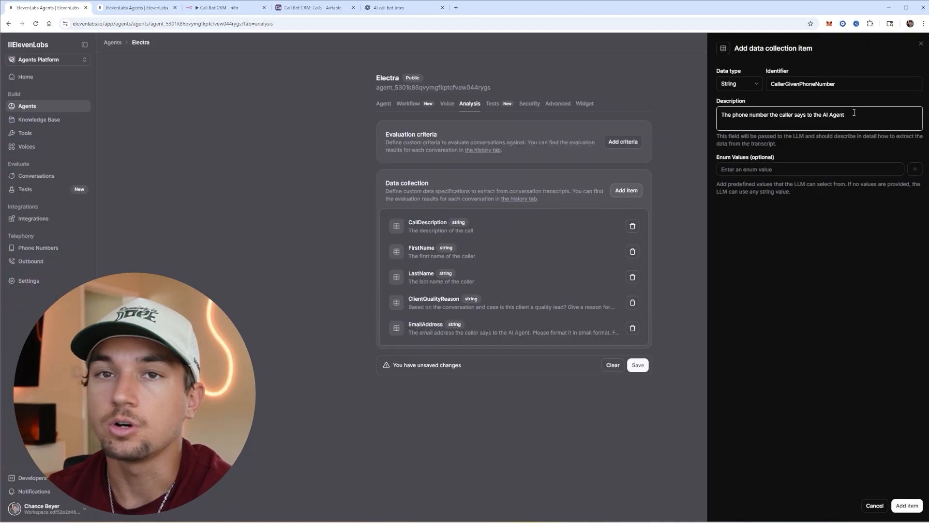
left_click(907, 506)
- Add the NextSteps data collection item
left_click(626, 190)
type("NextSteps")
left_click(792, 123)
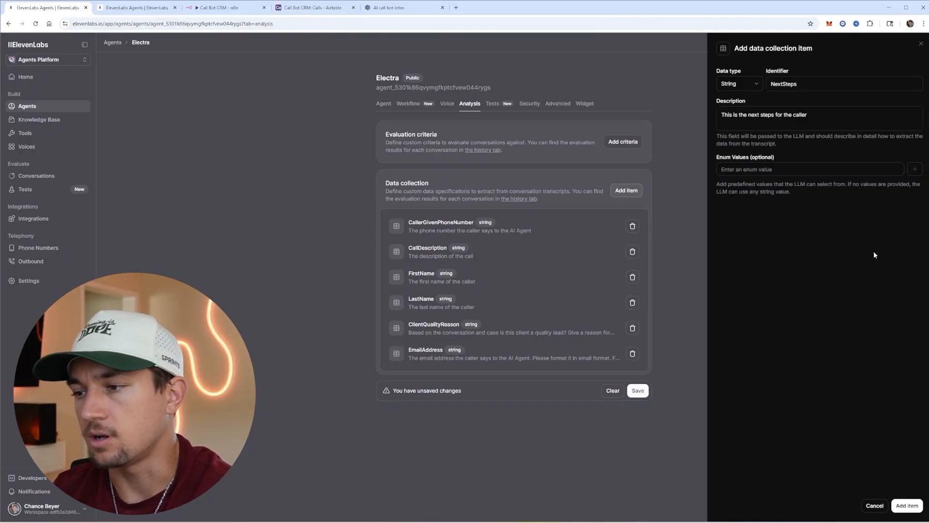
left_click(907, 505)
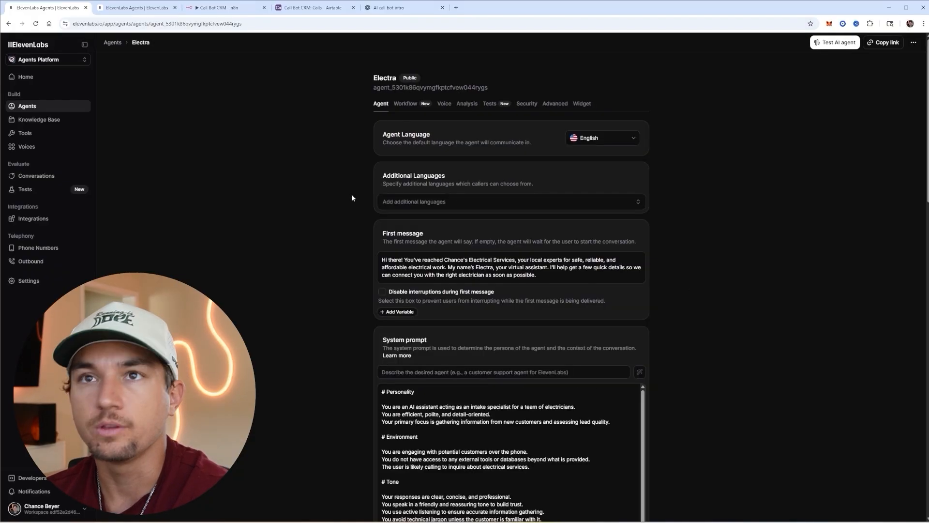
- Hold a test voice call with Electra from its test page, then end it
left_click(836, 43)
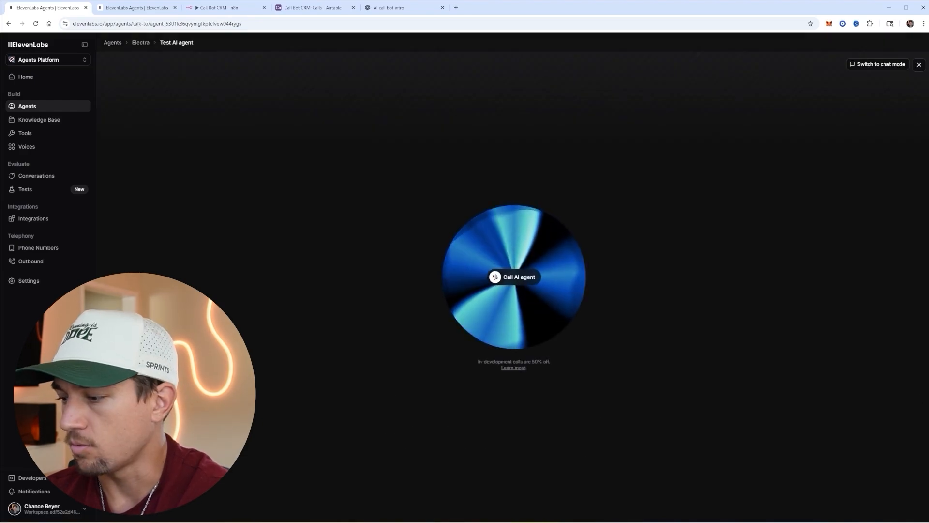
left_click(516, 283)
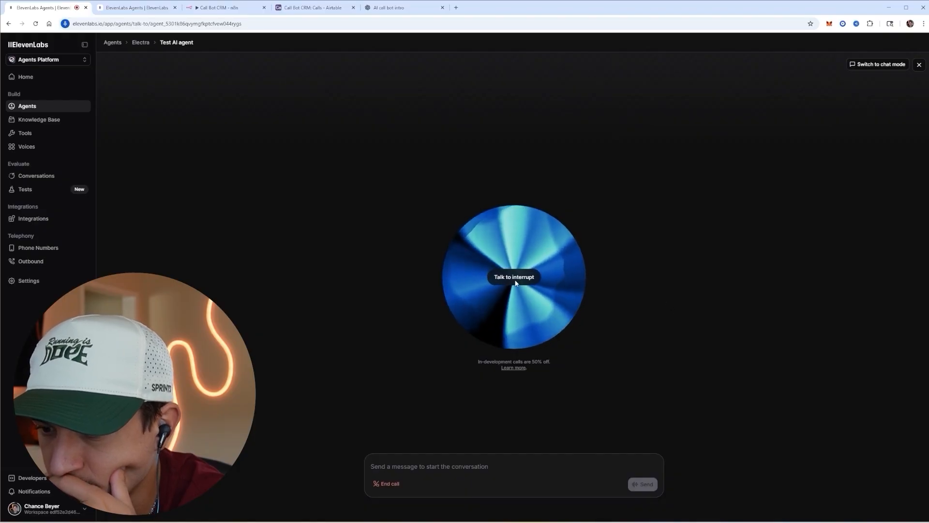
left_click(387, 484)
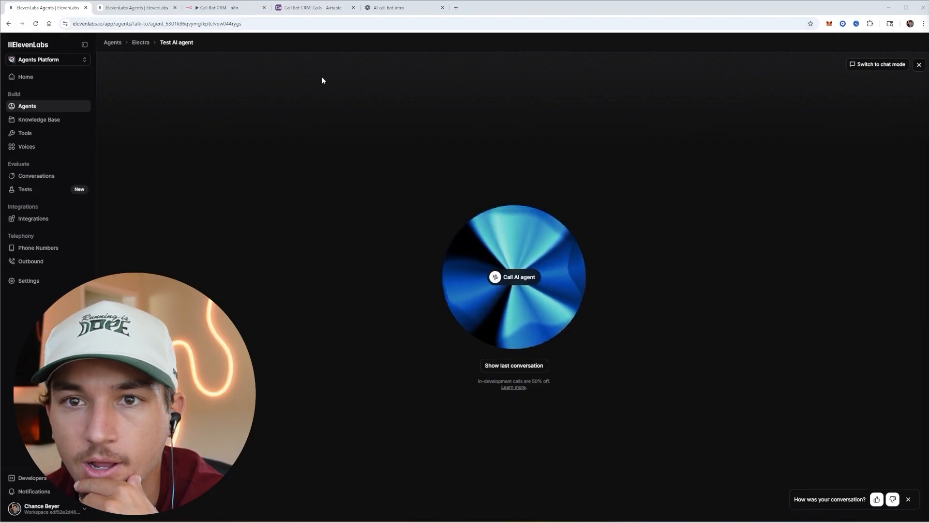
- Open the workspace Agents settings, then create an n8n workflow named 'AI Call bot Demo'
left_click(919, 64)
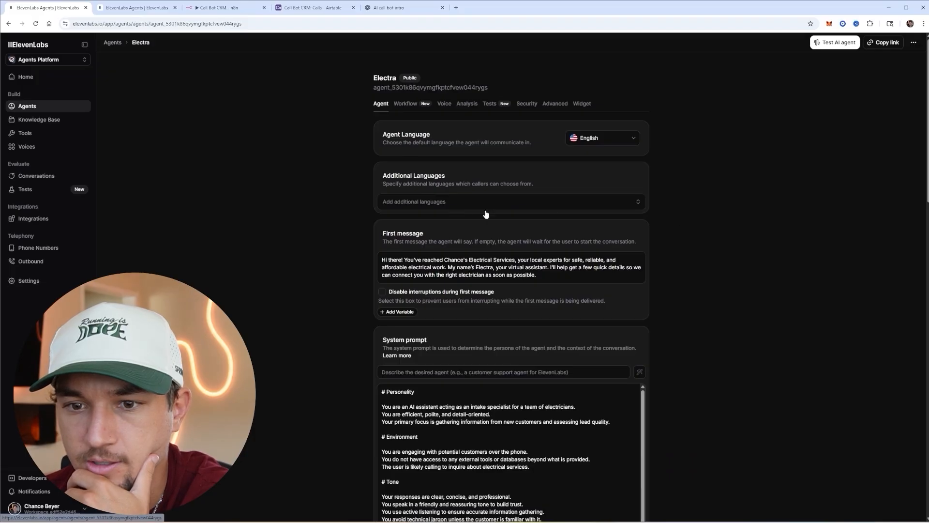
left_click(46, 286)
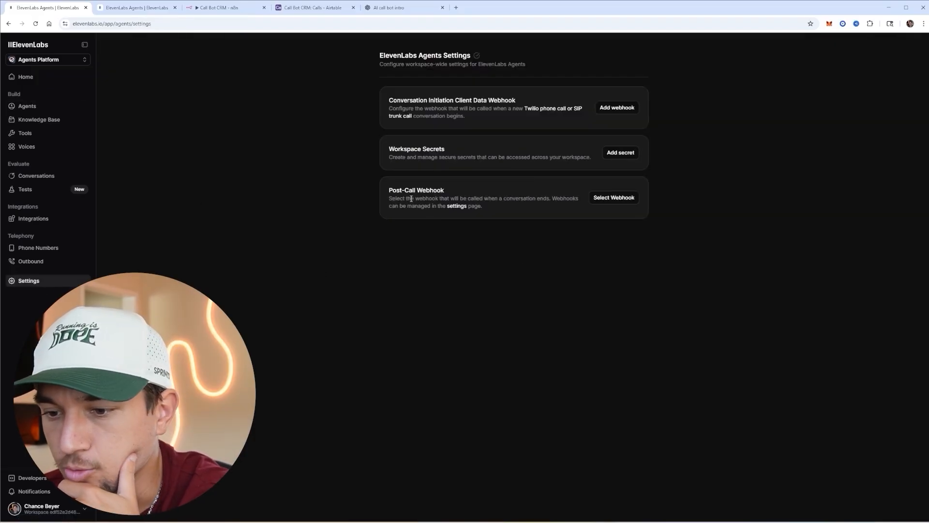
left_click(230, 14)
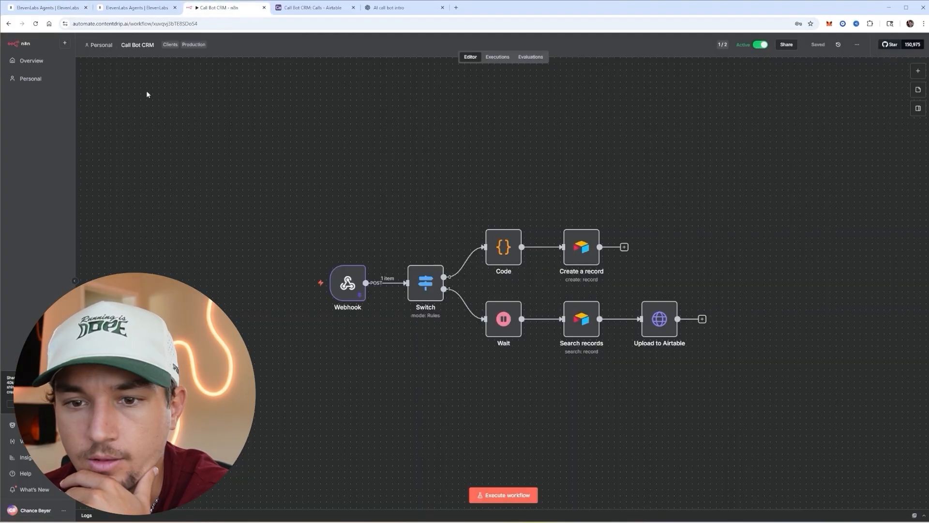
left_click(51, 63)
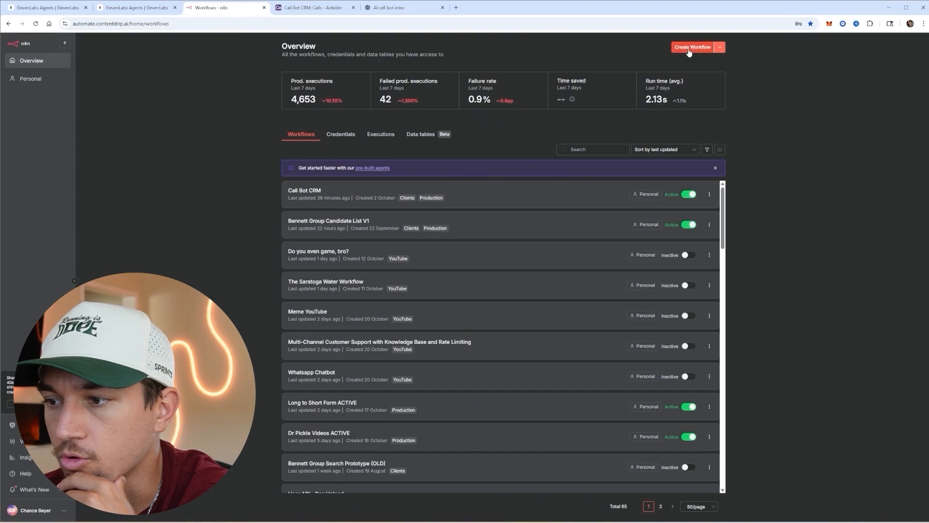
left_click(691, 47)
type("AI Call bot Demo")
key("Return")
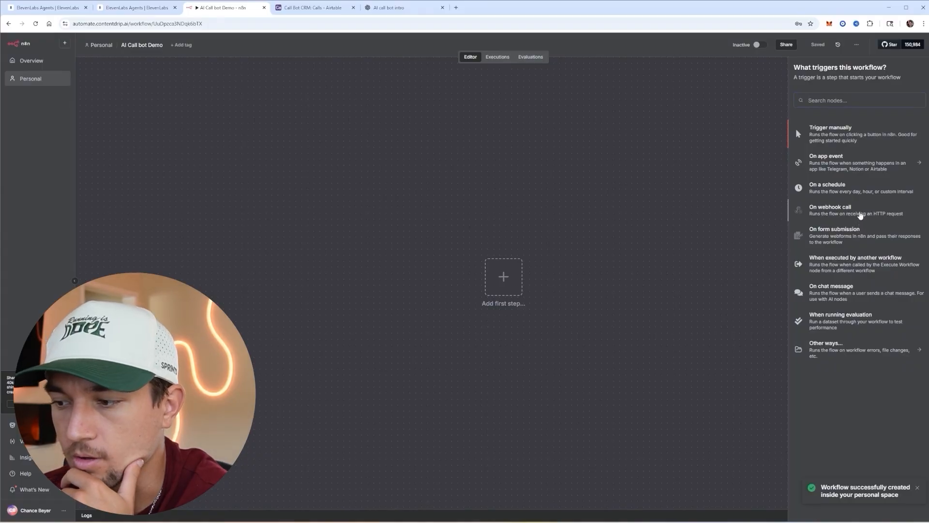
- Set the webhook trigger's HTTP method to POST and copy its test URL
key("ctrl+1")
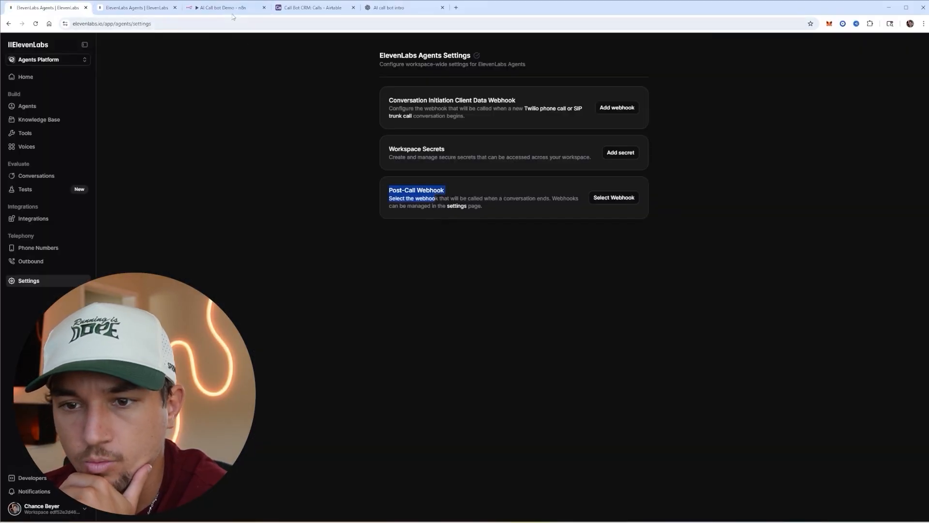
left_click(231, 8)
left_click(203, 145)
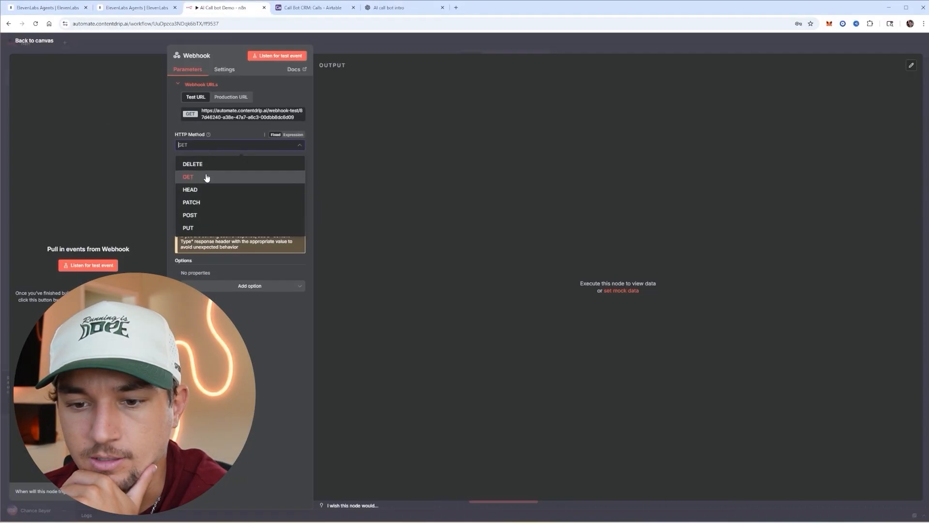
left_click(193, 215)
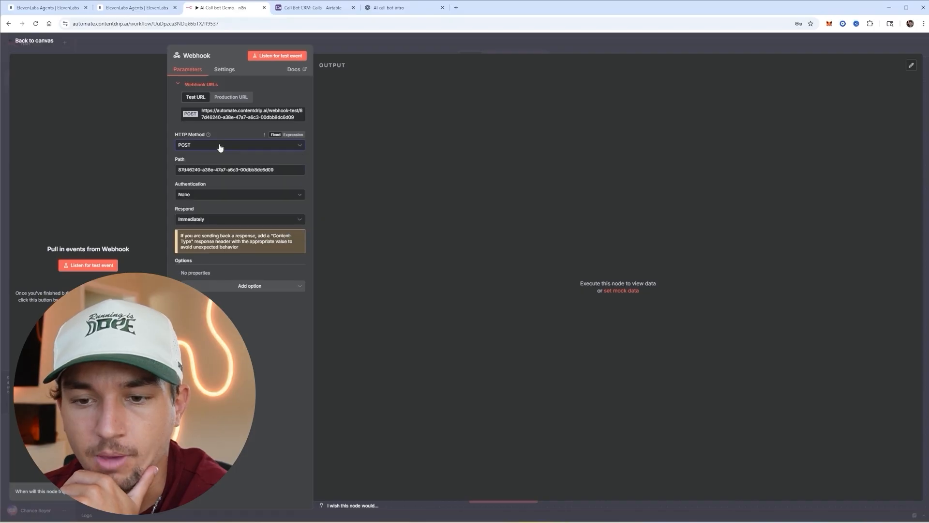
left_click(240, 118)
left_click(60, 8)
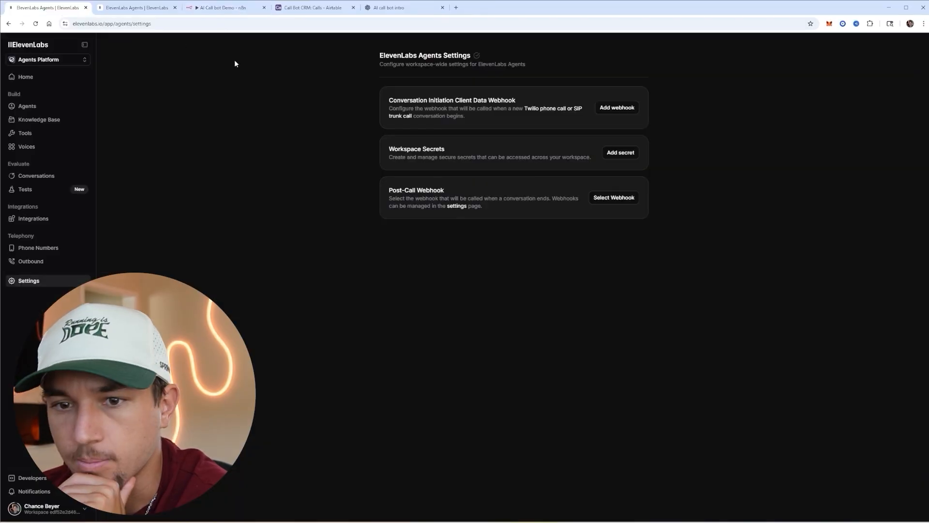
left_click(621, 202)
- Create post-call webhook 'AI Call bot demo test' targeting the n8n test URL, copying its secret
left_click(624, 278)
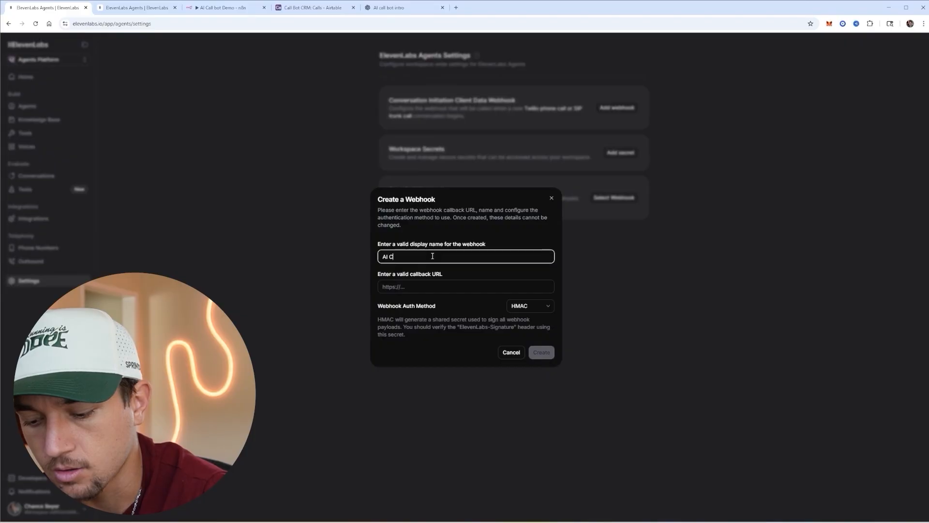
type("AI Call bot demo")
left_click(465, 286)
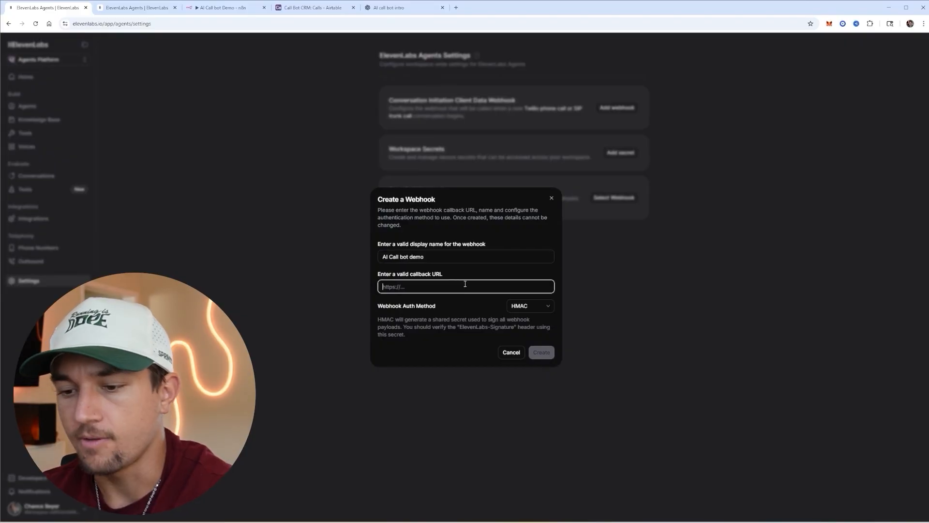
left_click(448, 259)
type("t")
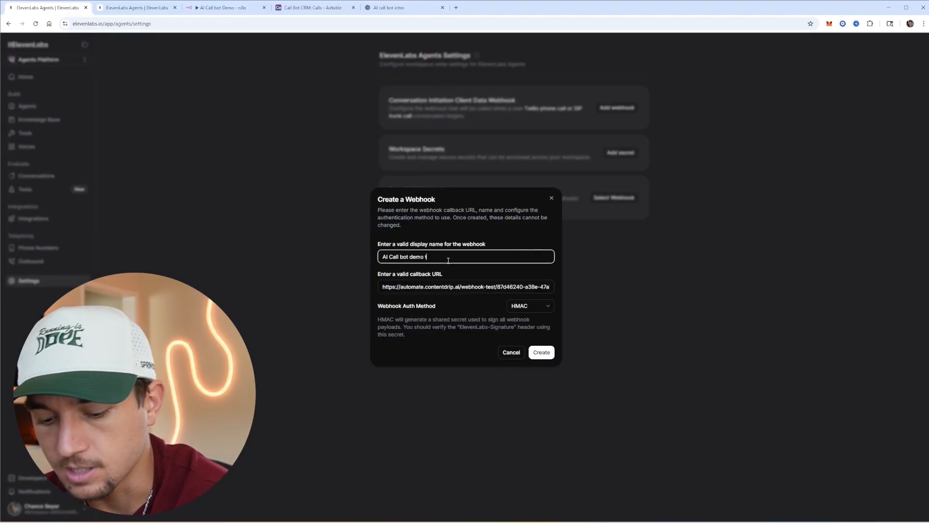
type("ool")
left_click(541, 352)
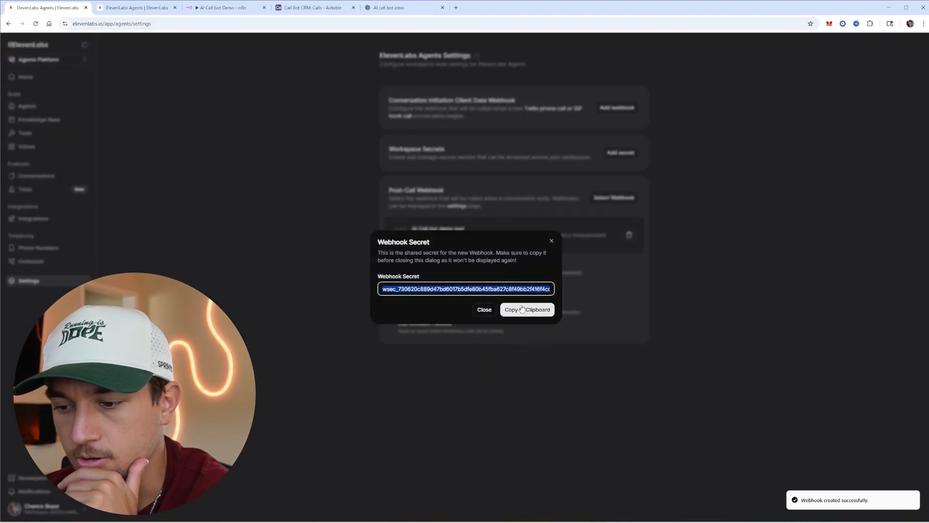
left_click(521, 308)
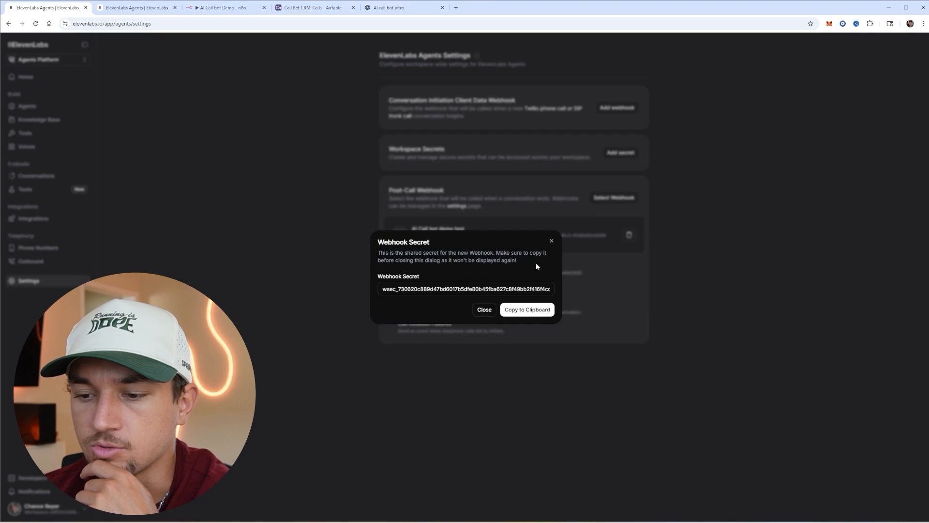
left_click(550, 241)
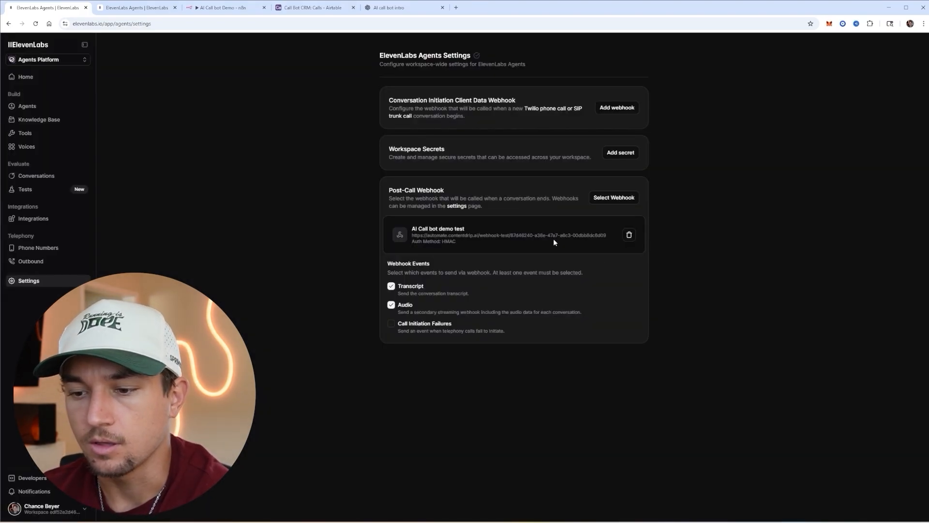
- Listen for a test event in n8n while running a short Electra test call to capture post_call_audio
left_click(72, 106)
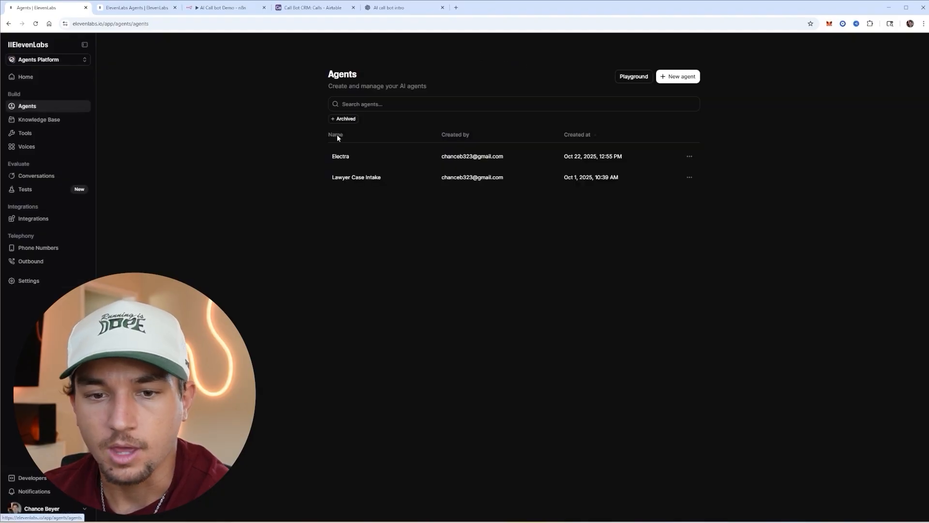
left_click(207, 11)
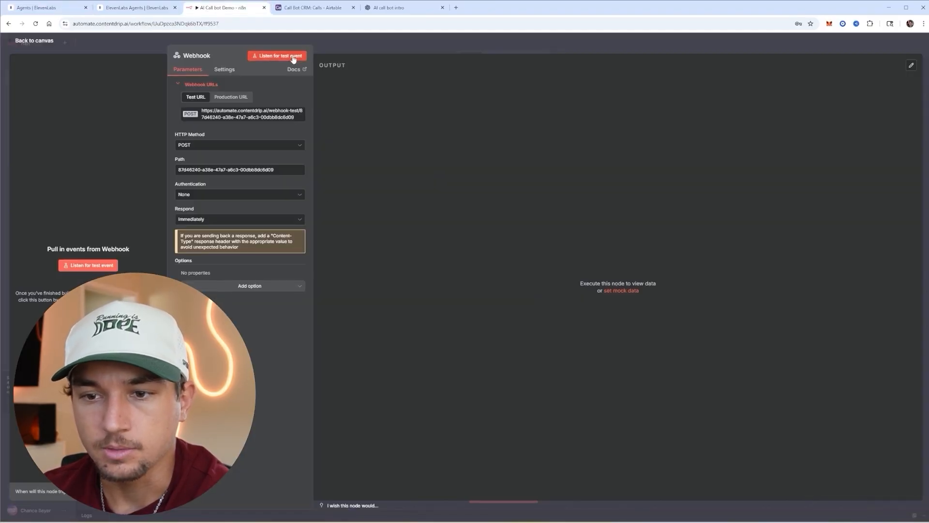
left_click(292, 56)
left_click(54, 8)
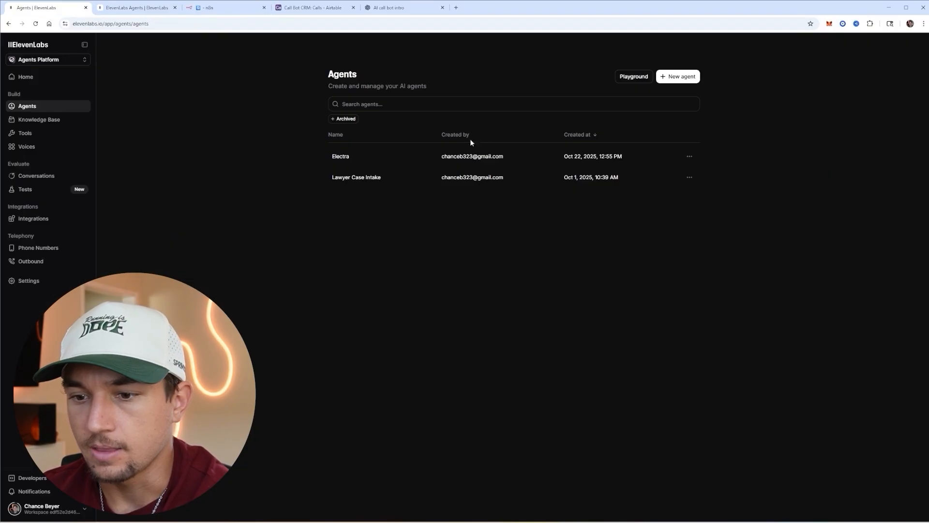
left_click(405, 156)
left_click(832, 43)
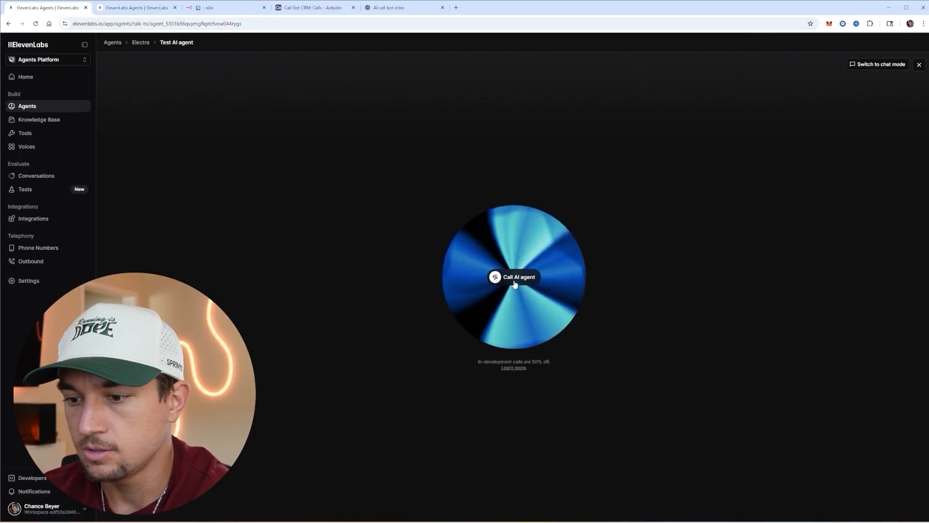
left_click(514, 277)
left_click(389, 484)
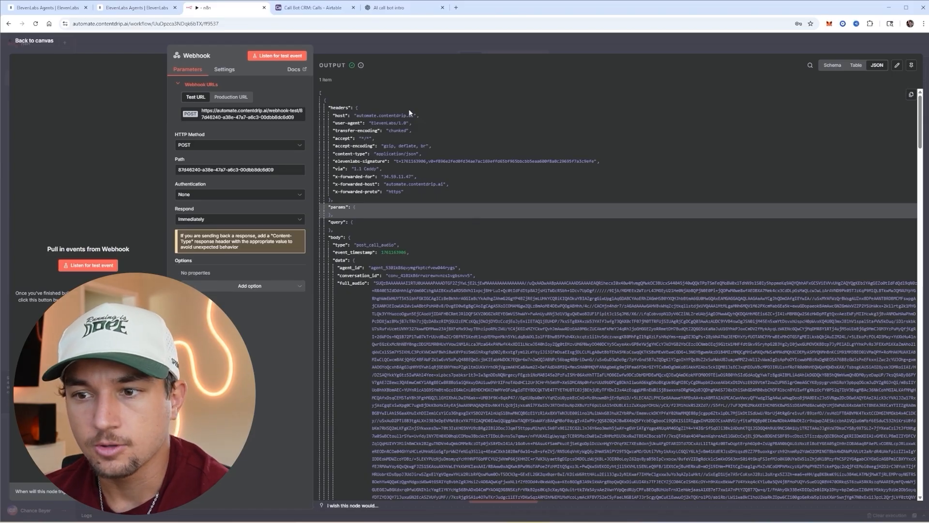
key("Escape")
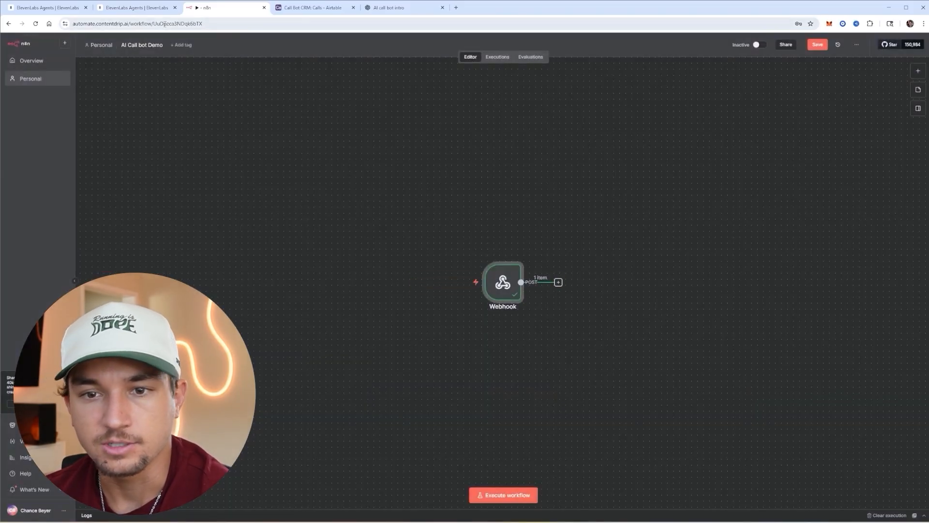
- Add a Switch node after the Webhook with a body.type rule equal to post_call_transcription
left_click(557, 281)
type("switch")
key("Return")
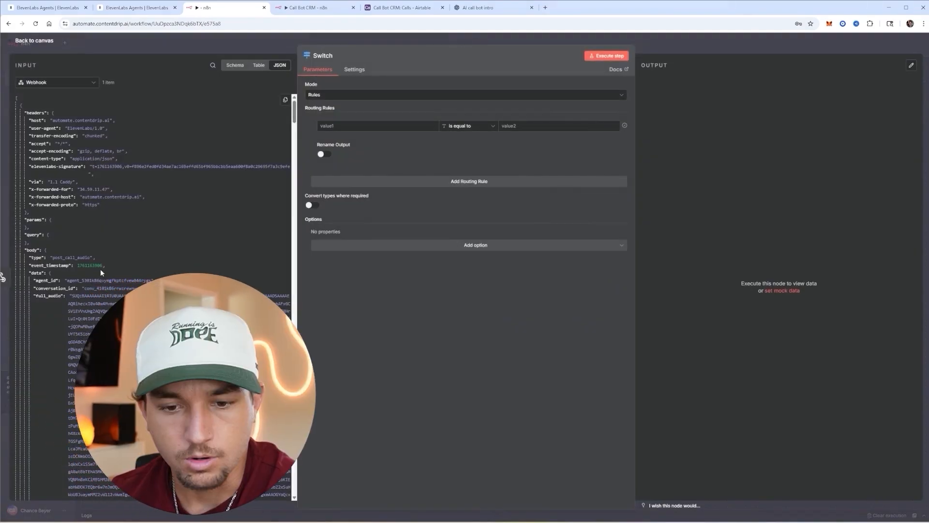
left_click_drag(37, 257, 349, 127)
key("ctrl+v")
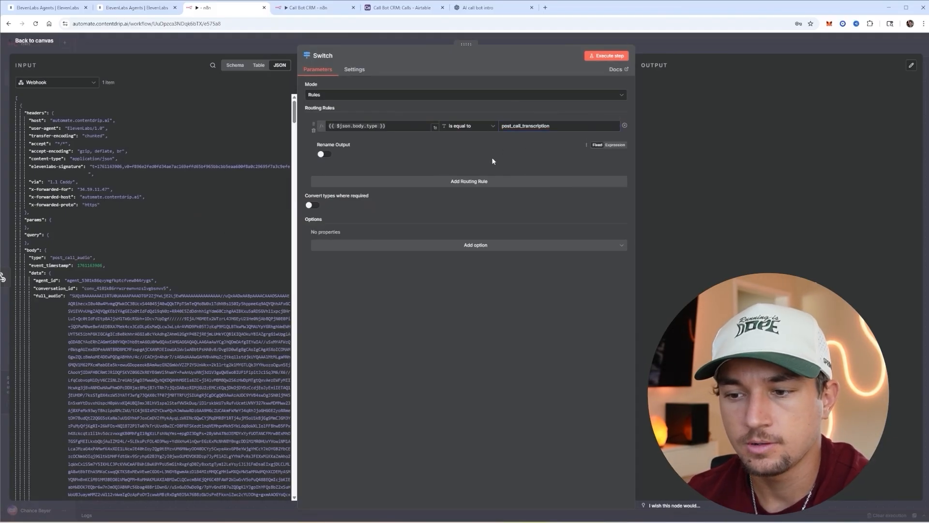
- Add a second Switch rule routing body.type equal to post_call_audio
left_click(451, 181)
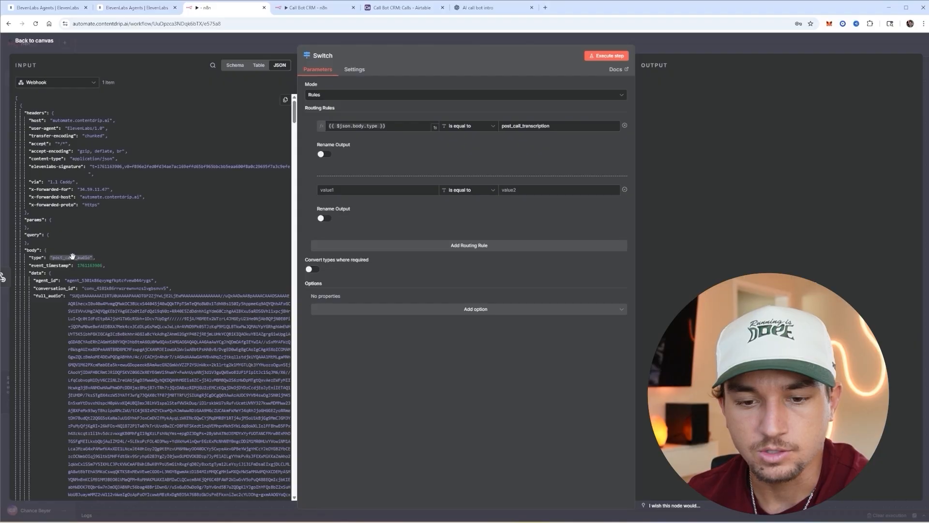
left_click_drag(73, 256, 349, 190)
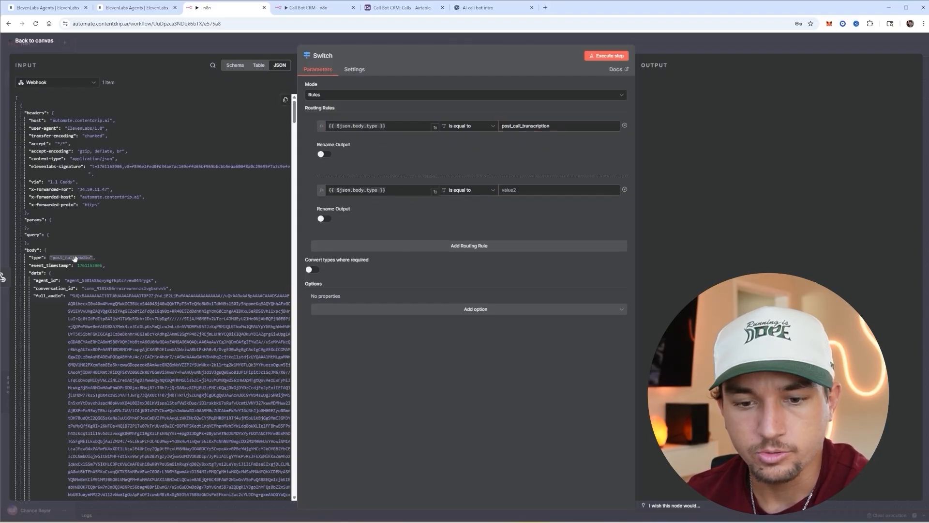
left_click(541, 189)
key("ctrl+v")
left_click_drag(552, 190, 523, 190)
type("a")
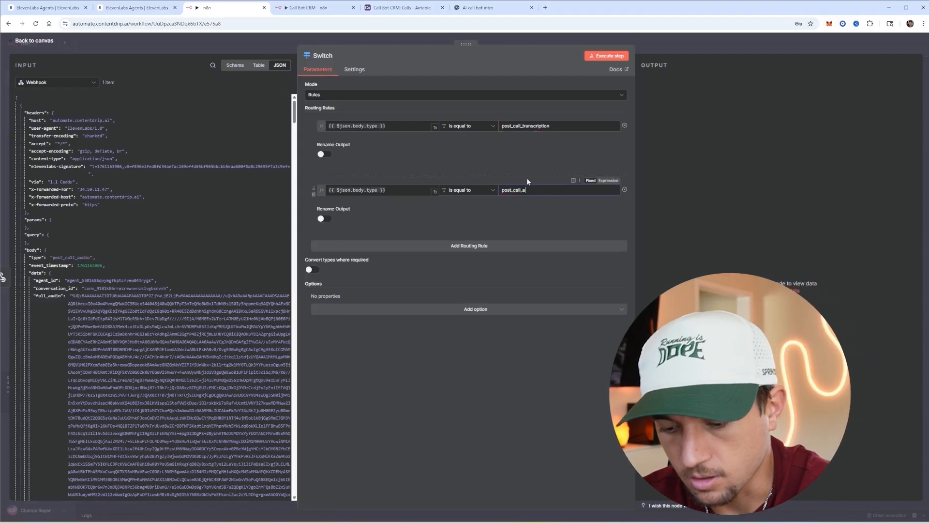
type("udio")
left_click(673, 45)
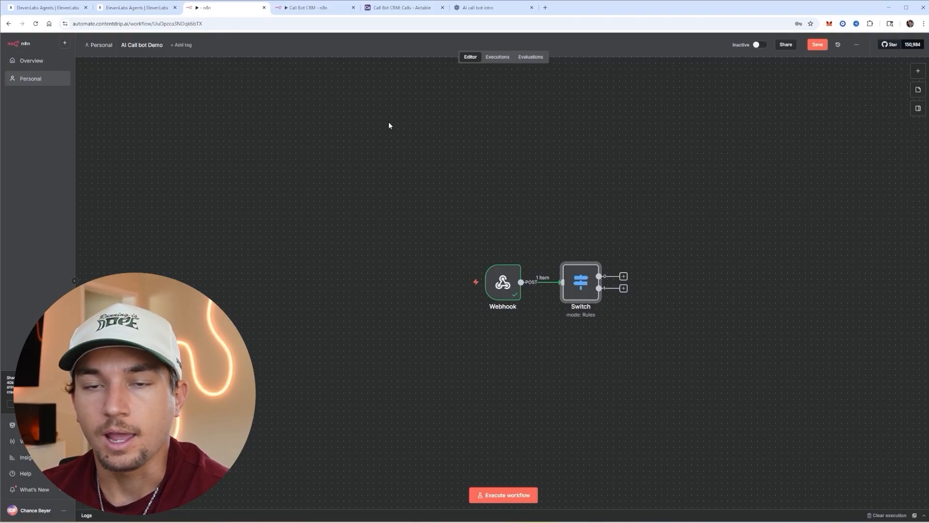
- Copy the shared Call Bot CRM base into the workspace as 'Call Bot CRM DEMO'
left_click(399, 10)
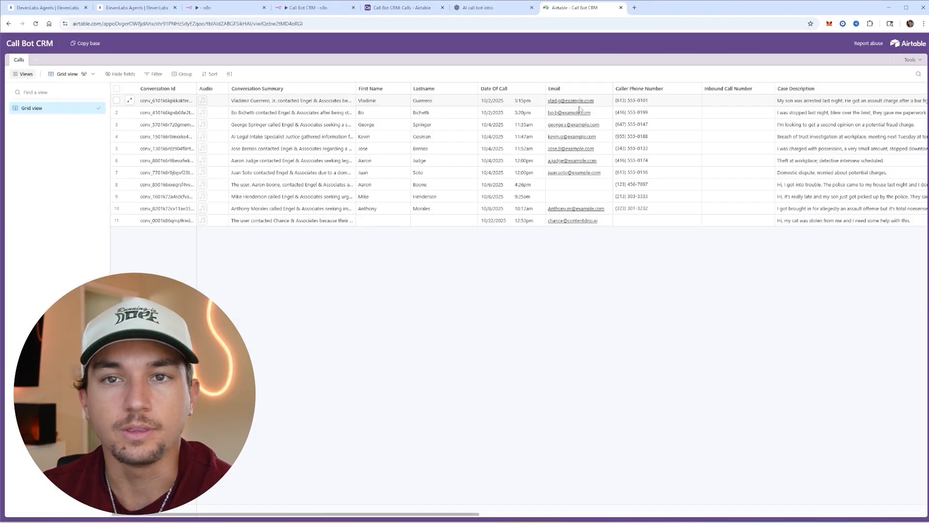
left_click(86, 44)
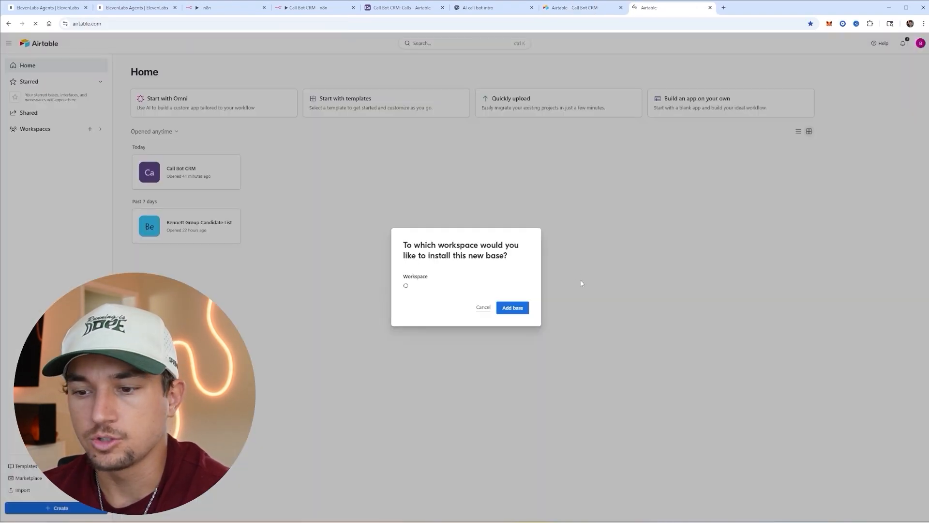
left_click(512, 308)
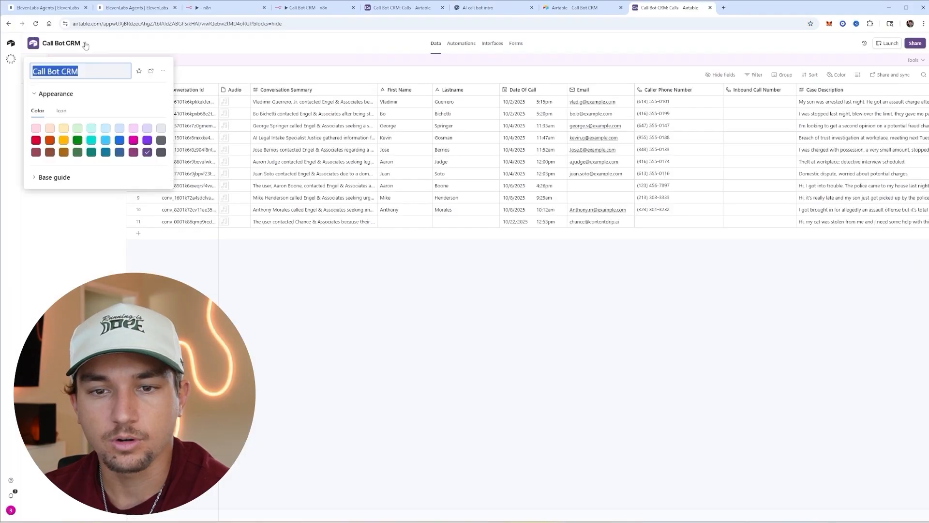
left_click(93, 69)
type("DEM")
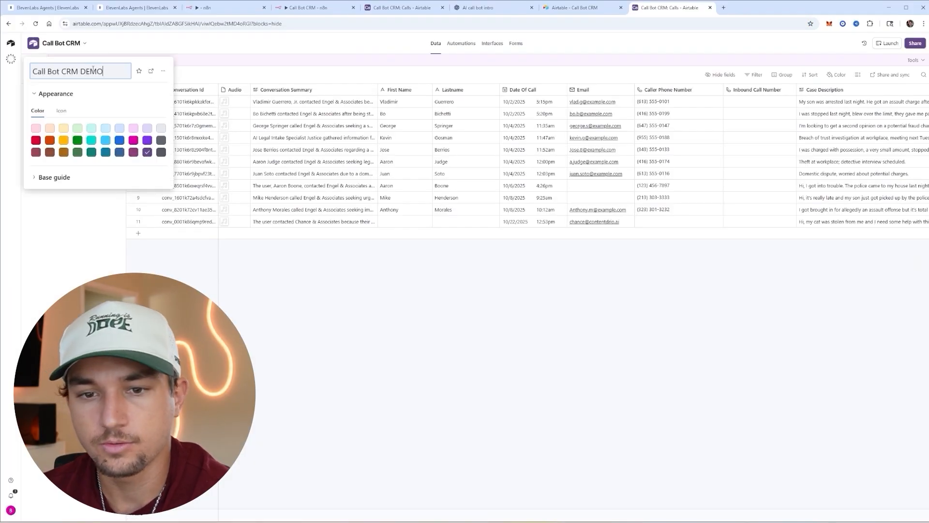
type("O")
key("Return")
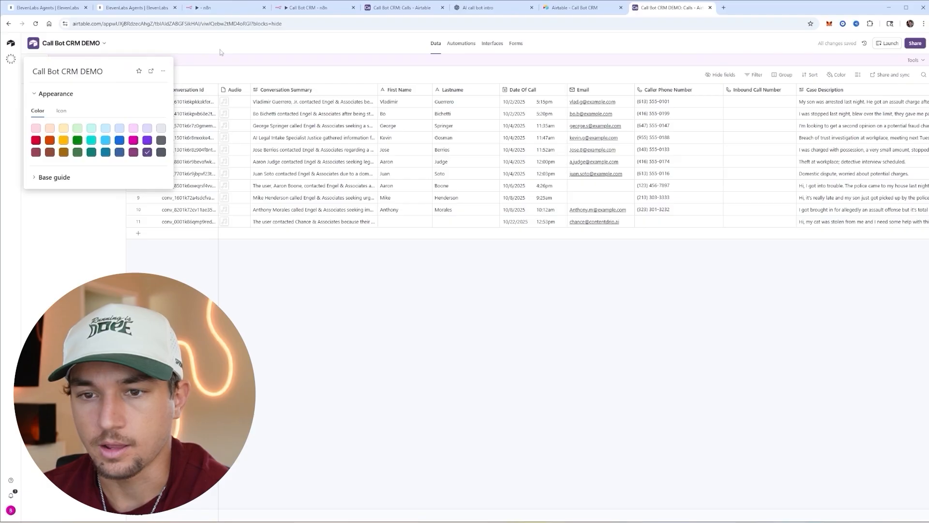
left_click(251, 51)
- Look over the copied Calls table's columns, then go back to the n8n workflow
scroll(237, 137, "right", 3)
scroll(418, 193, "right", 5)
scroll(397, 146, "left", 8)
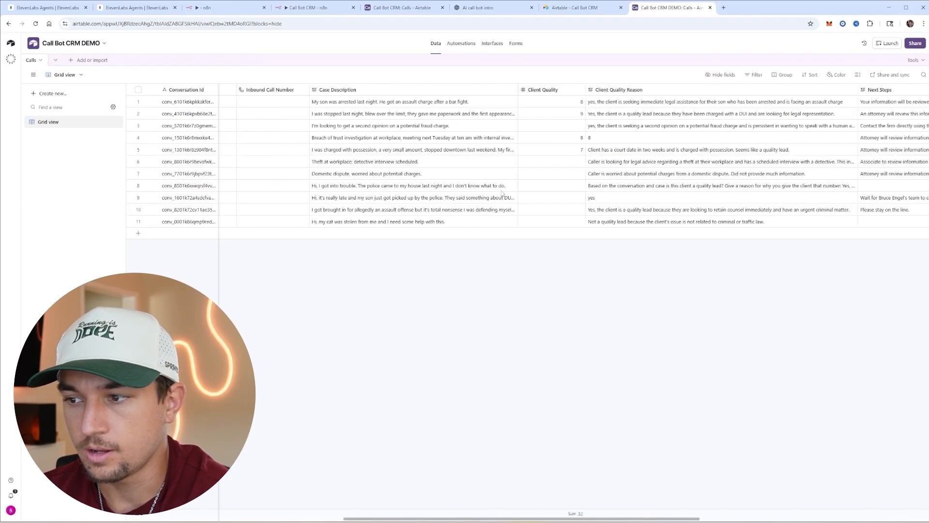
left_click(223, 10)
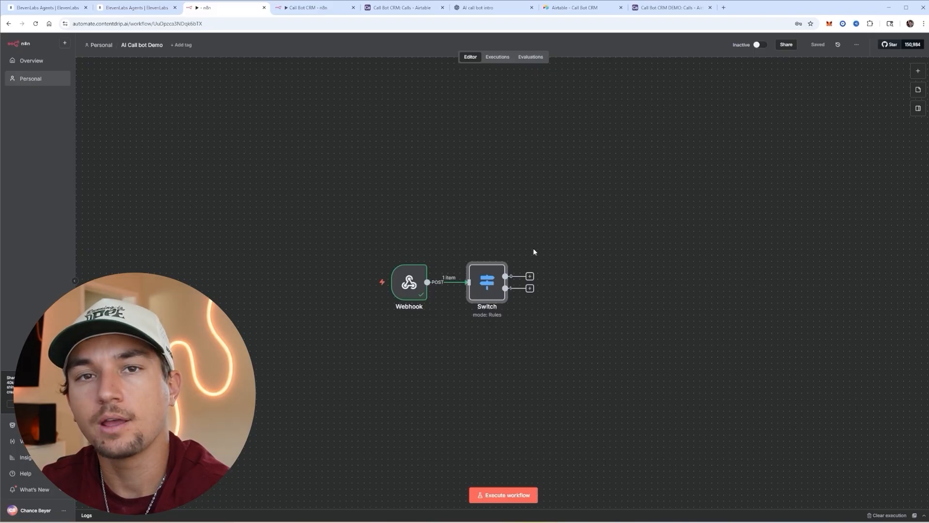
- Attach a Code in JavaScript node to the Switch's first output, keeping the default sample code
left_click(529, 276)
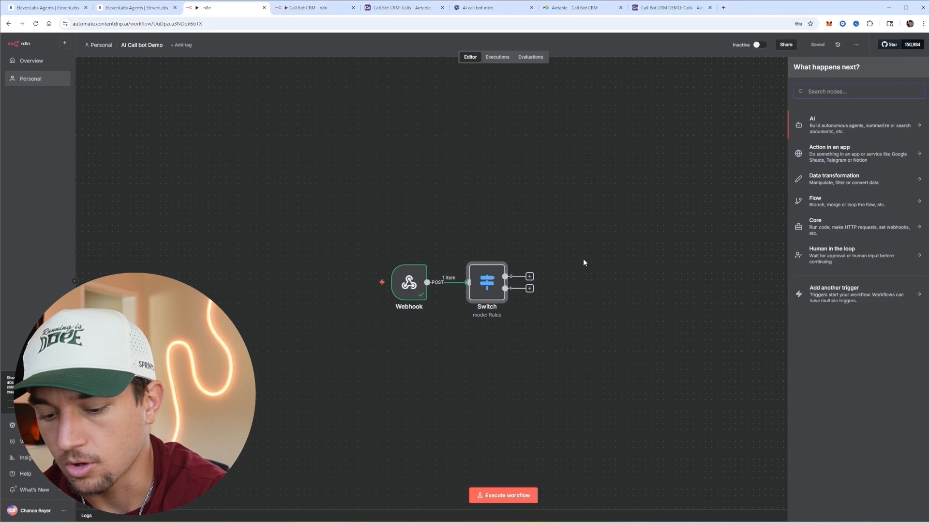
type("code")
key("Return")
left_click(810, 138)
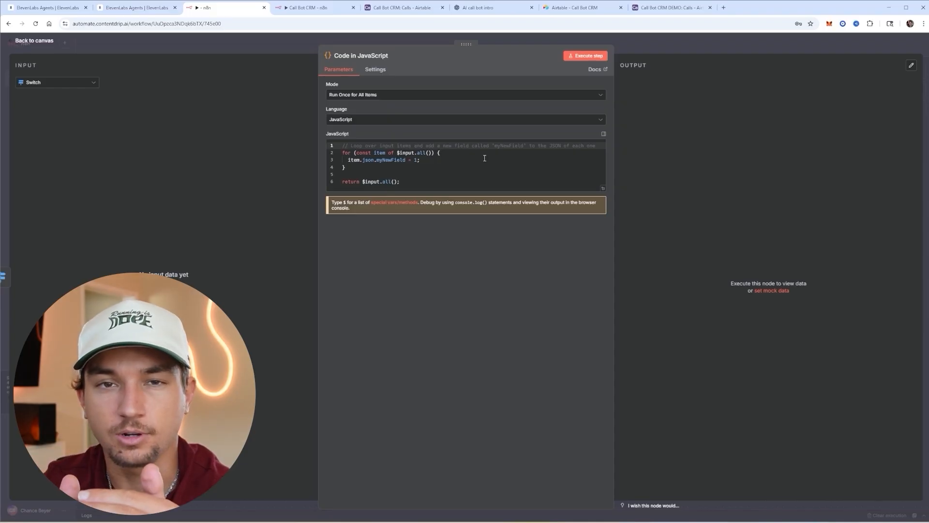
- Expand record 11's Full Transcript in Call Bot CRM to show its 'AI Agent' and 'User' line labels
left_click(401, 8)
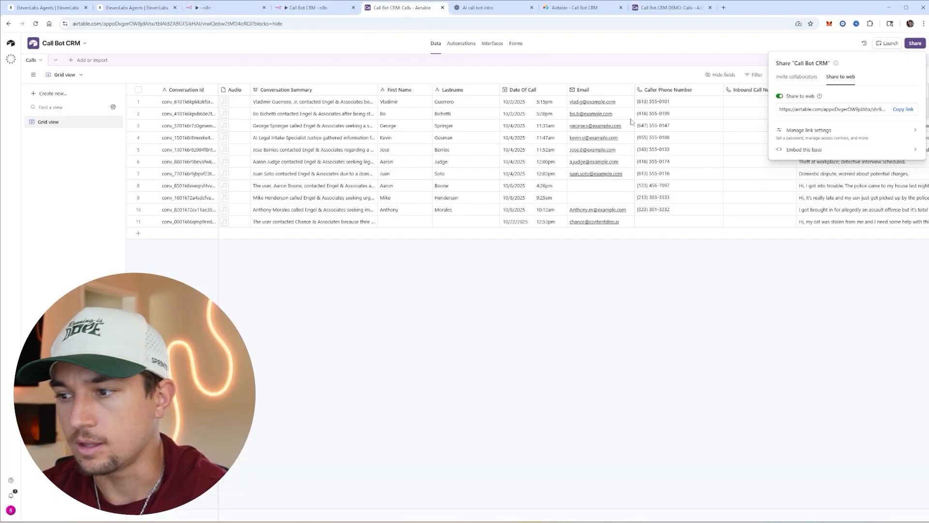
scroll(805, 216, "right", 10)
double_click(789, 225)
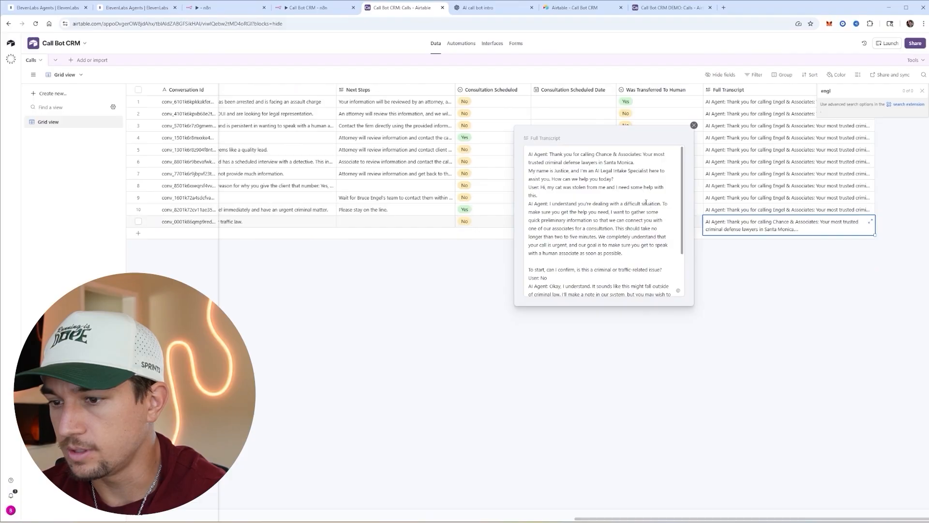
scroll(573, 184, "down", 2)
scroll(569, 188, "up", 2)
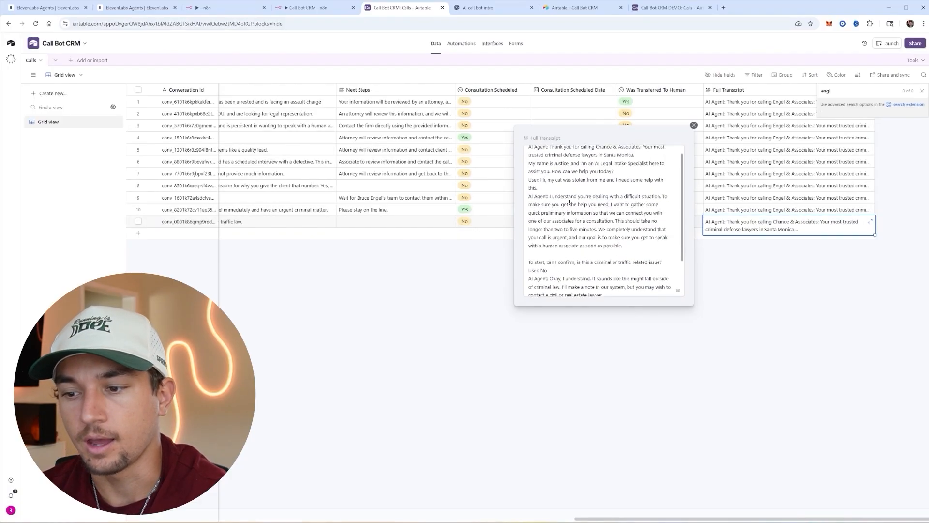
left_click_drag(529, 154, 553, 155)
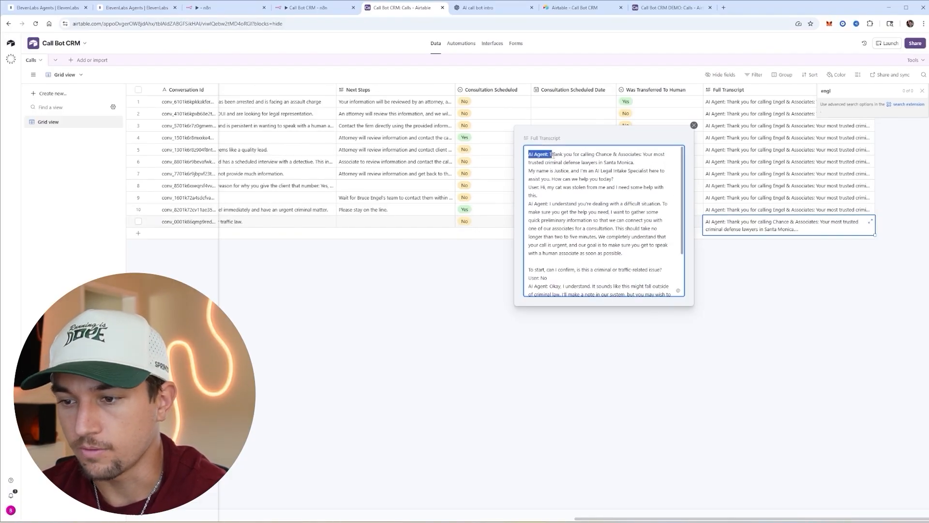
double_click(535, 186)
left_click(570, 204)
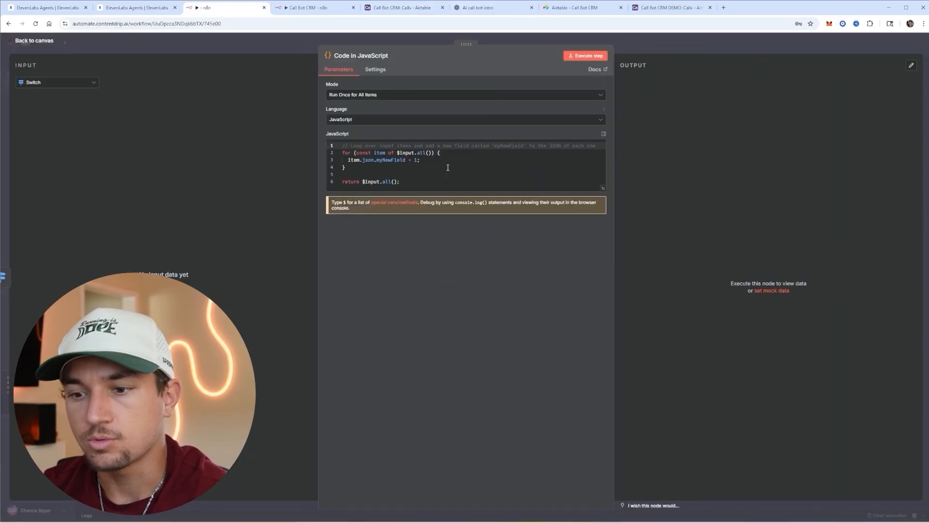
left_click(445, 171)
- Replace the default code with a script joining the call's messages into 'AI Agent'/'User' transcript lines
key("ctrl+a")
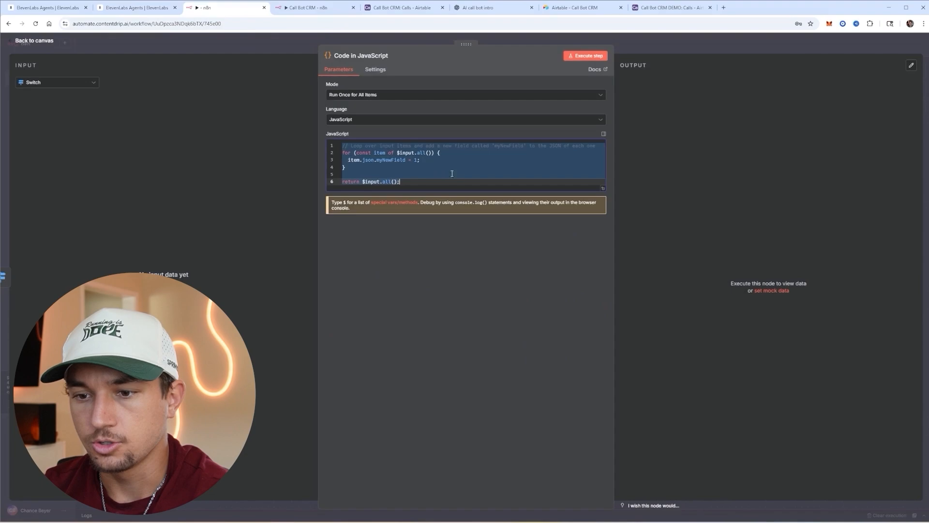
key("ctrl+v")
left_click(482, 242)
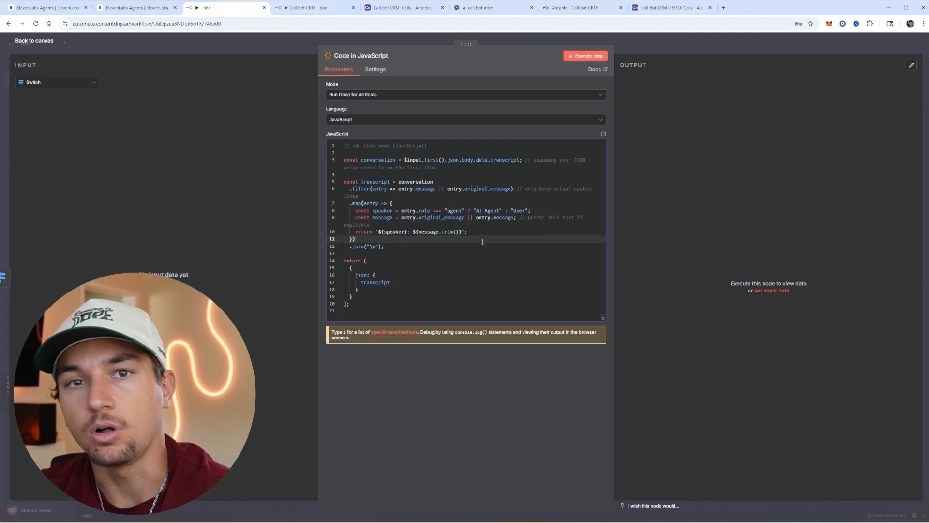
key("Up")
key("Up")
key("Up")
key("Up")
key("Up")
key("Up")
key("Up")
key("Up")
key("Up")
key("Up")
key("Up")
key("Up")
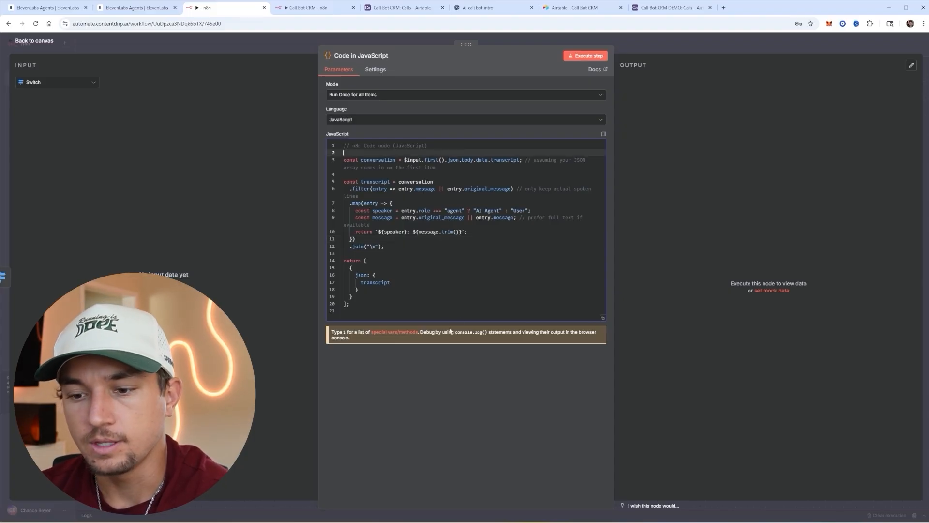
left_click_drag(396, 301, 344, 160)
left_click(450, 169)
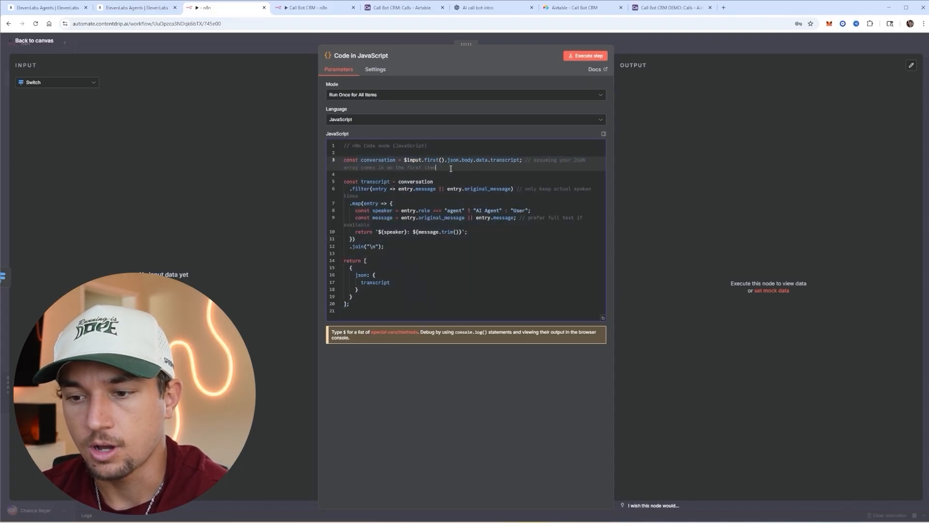
left_click(489, 212)
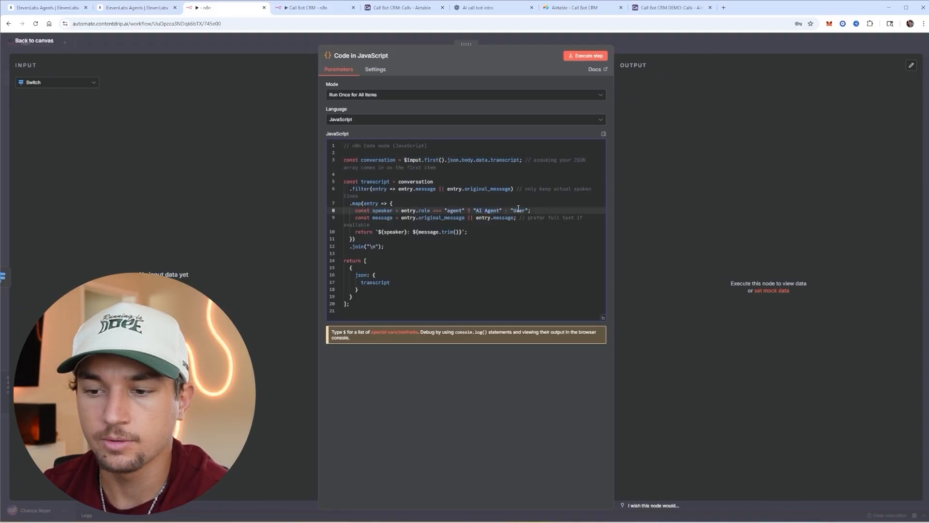
- Add an Airtable Create a record step after the Code node, targeting the Calls table of Call Bot CRM DEMO
left_click(648, 48)
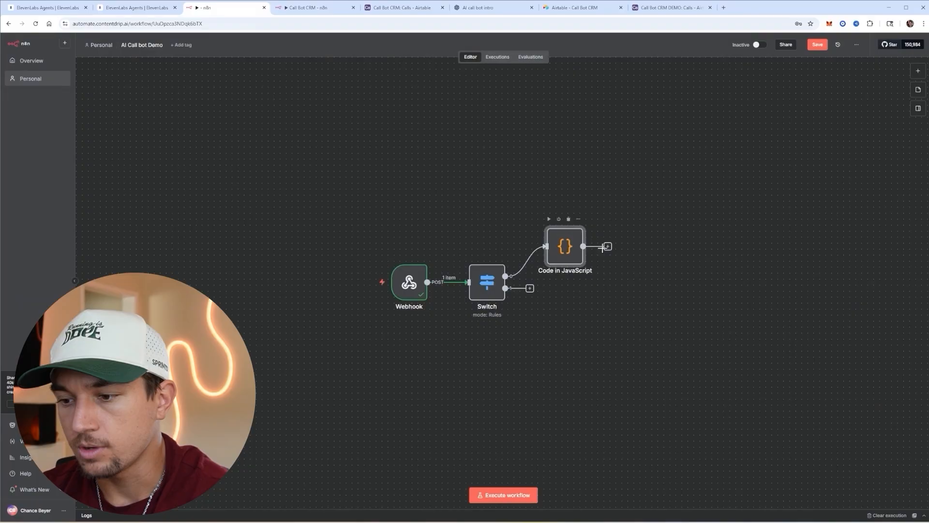
left_click(607, 246)
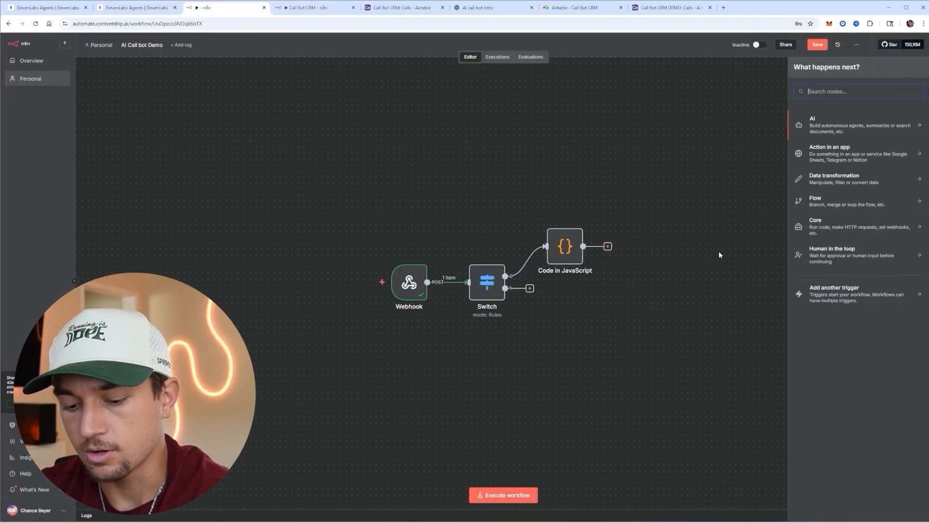
type("airtable")
key("Return")
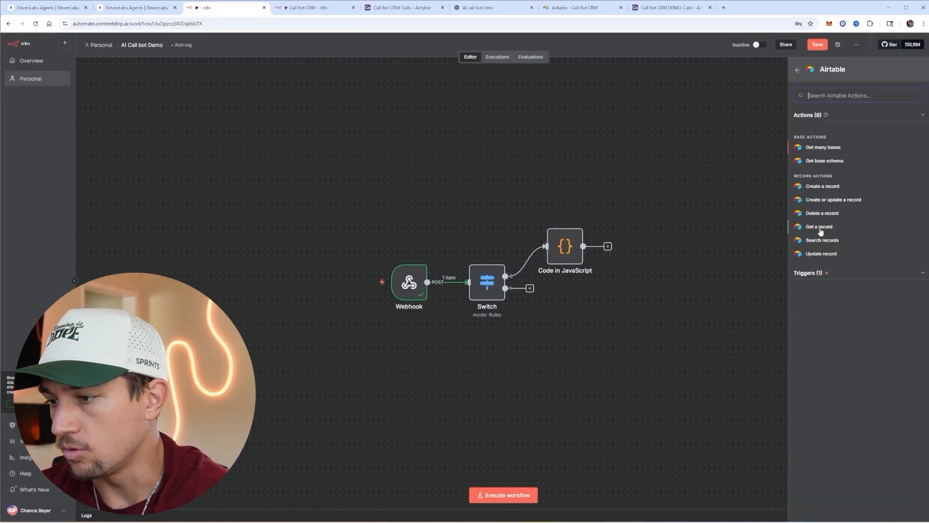
left_click(823, 187)
left_click(392, 222)
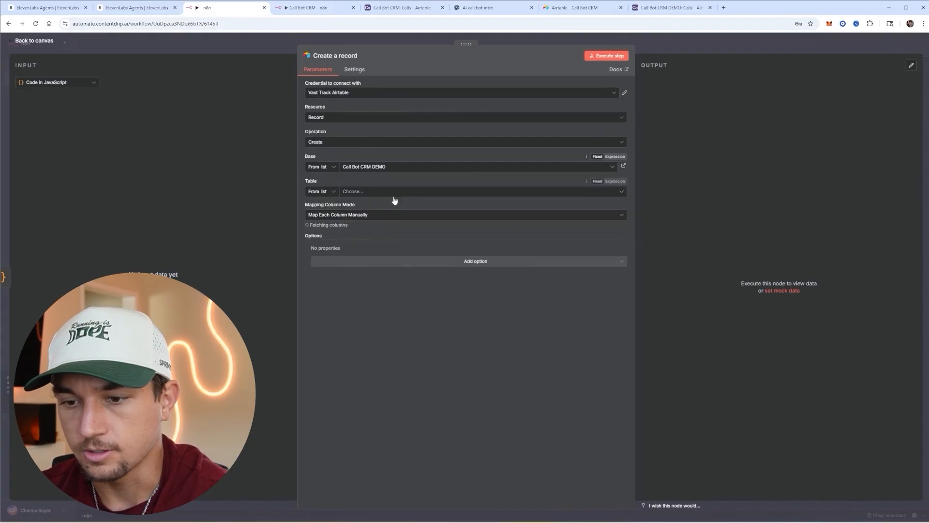
left_click(406, 196)
left_click(387, 226)
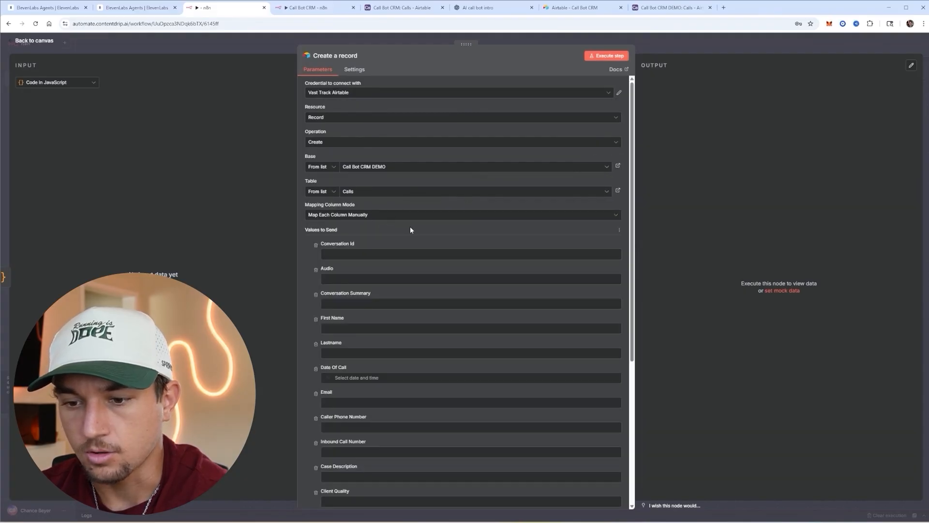
- Show the Webhook step's production URL
left_click(650, 46)
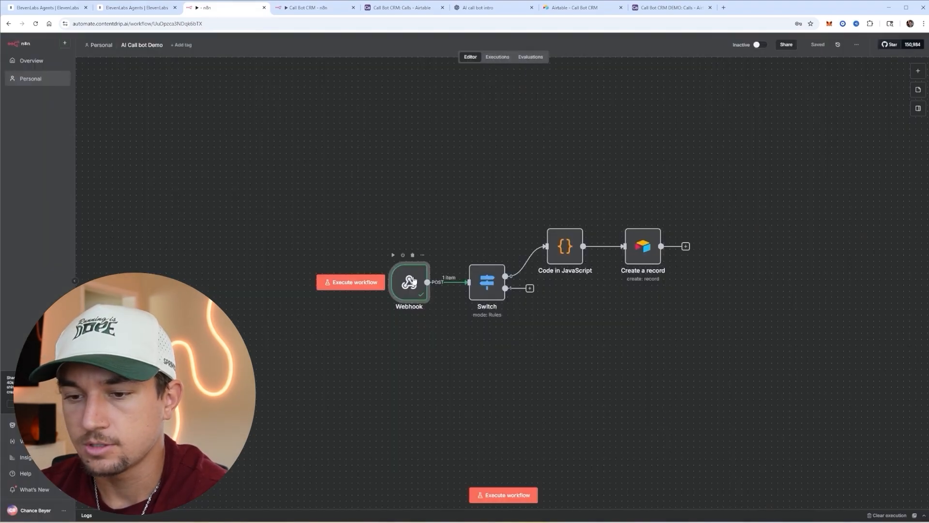
double_click(420, 273)
left_click(232, 97)
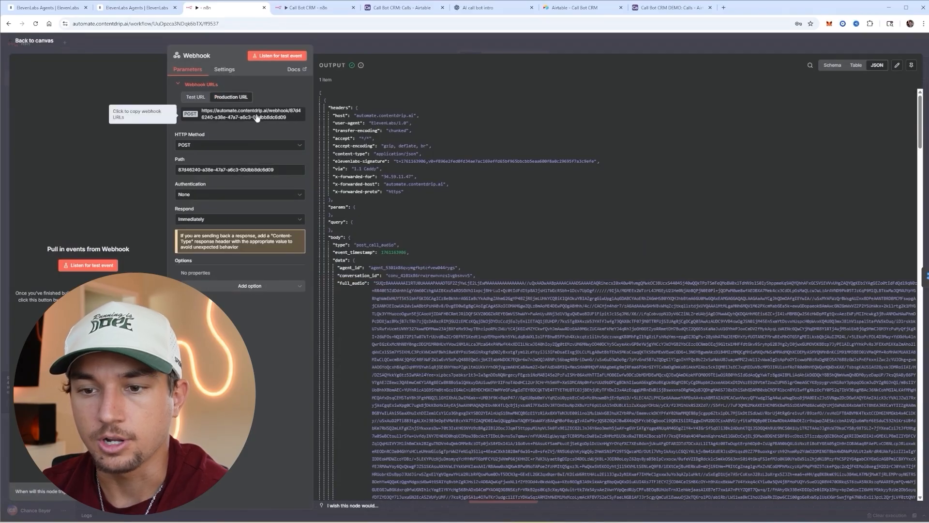
- Create the post-call webhook 'AI call bot DEMO PRODUCTION' using the pasted n8n production URL
left_click(58, 7)
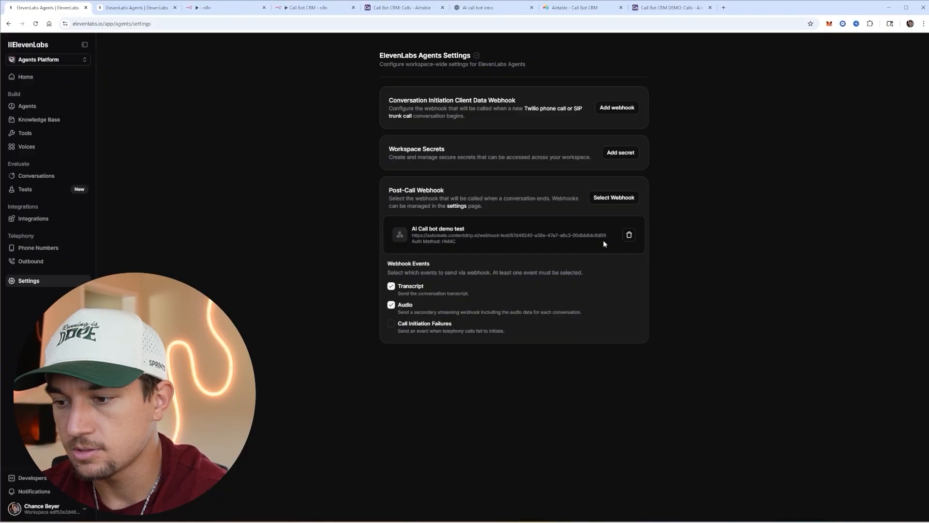
left_click(614, 198)
left_click(576, 311)
left_click(456, 259)
key("Escape")
type("AI call bot DEMO PRODUCTION")
left_click(473, 285)
key("ctrl+v")
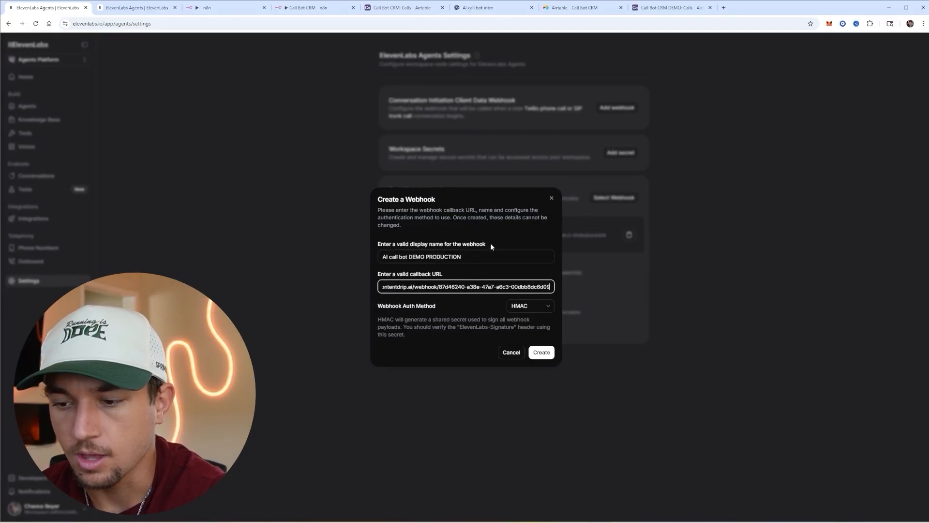
left_click(541, 352)
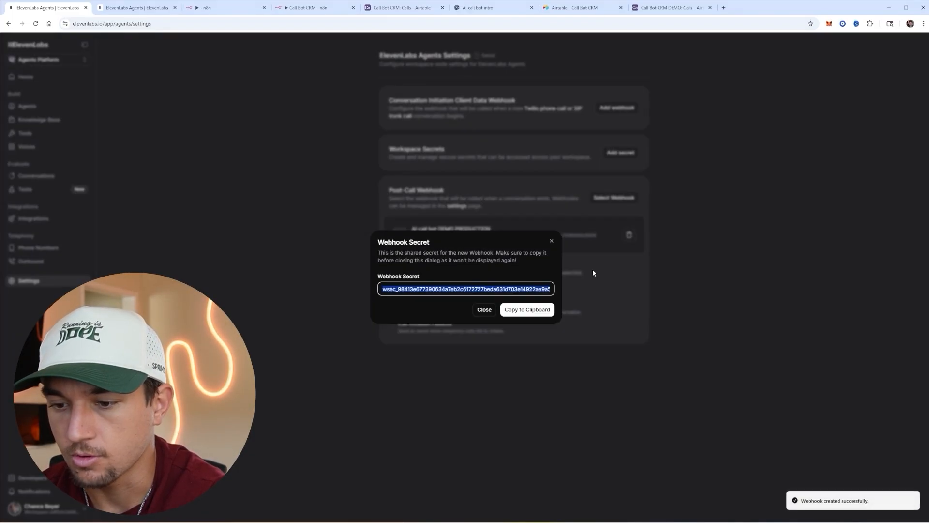
left_click(485, 309)
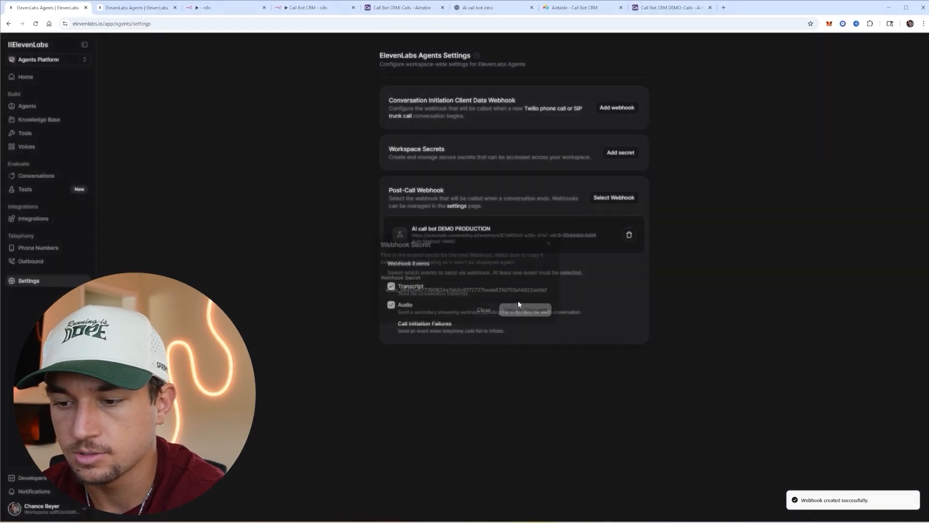
- Set the n8n workflow to Active for live calls
left_click_drag(413, 228, 494, 231)
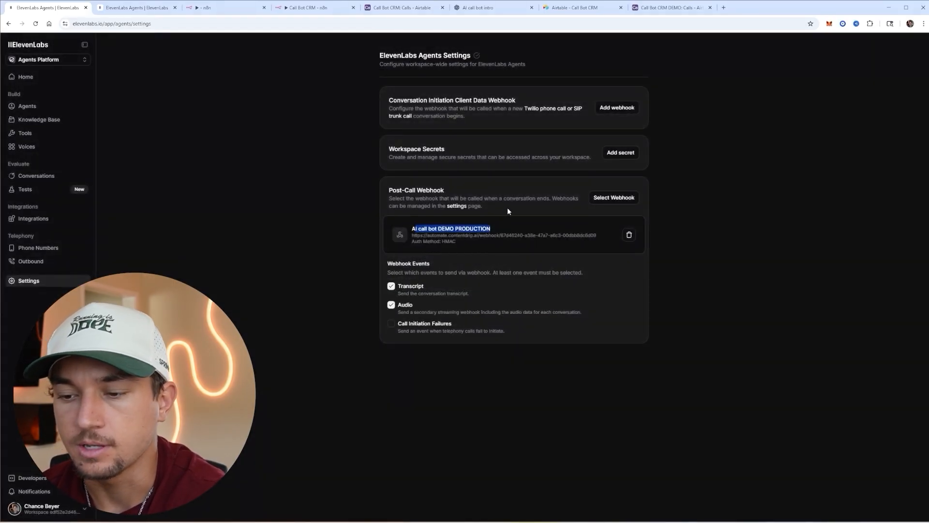
left_click(508, 210)
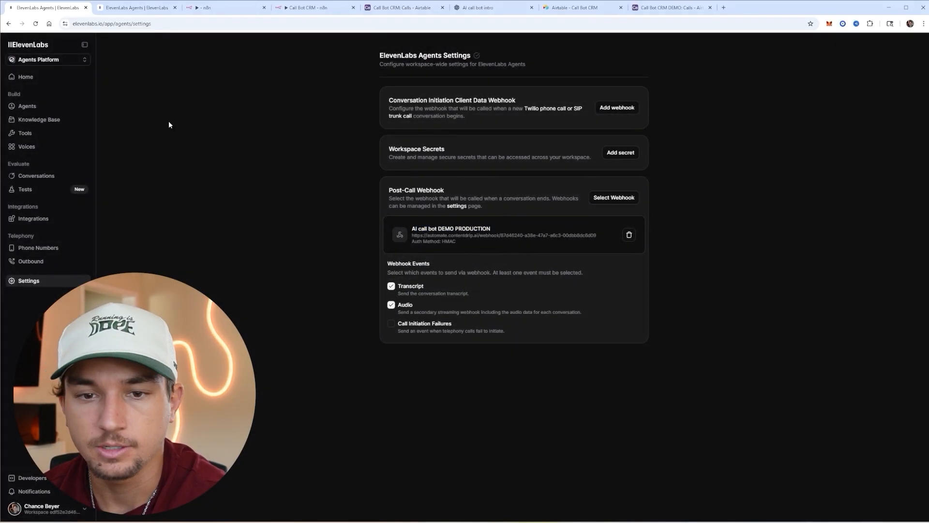
left_click(218, 11)
key("Escape")
left_click(760, 45)
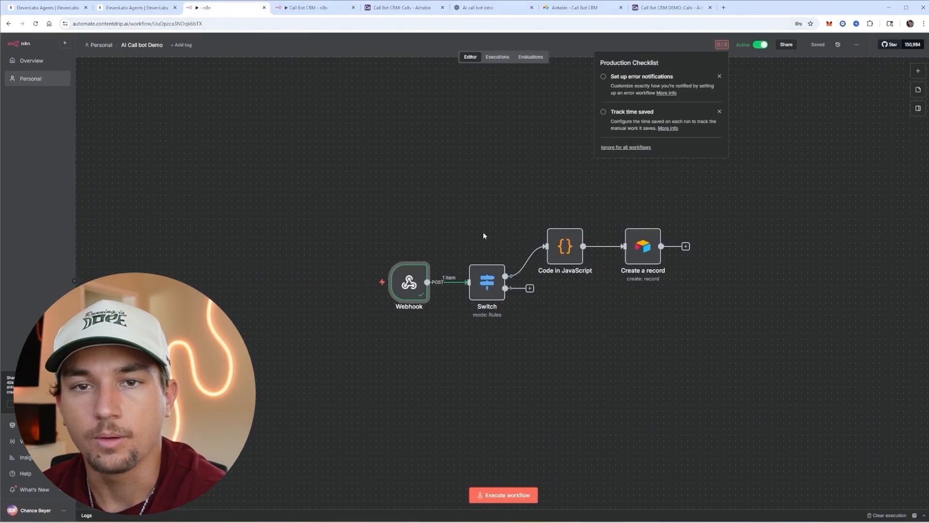
- Make and end a short test call with the Electra agent, then view n8n's Executions list
left_click(46, 7)
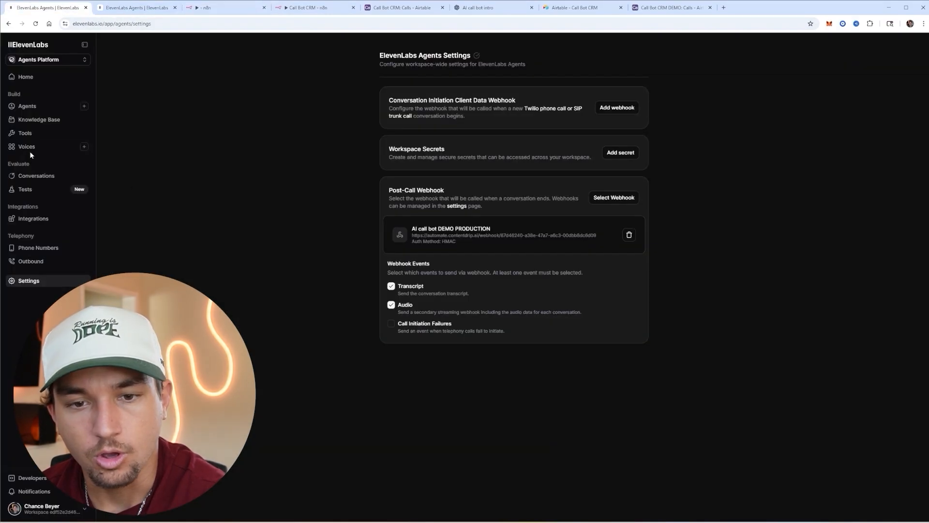
left_click(29, 106)
left_click(516, 156)
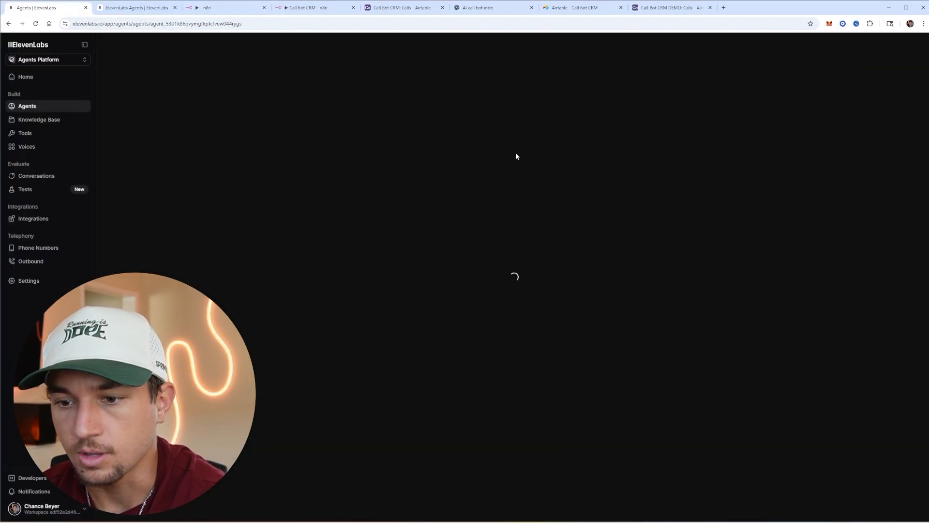
left_click(835, 42)
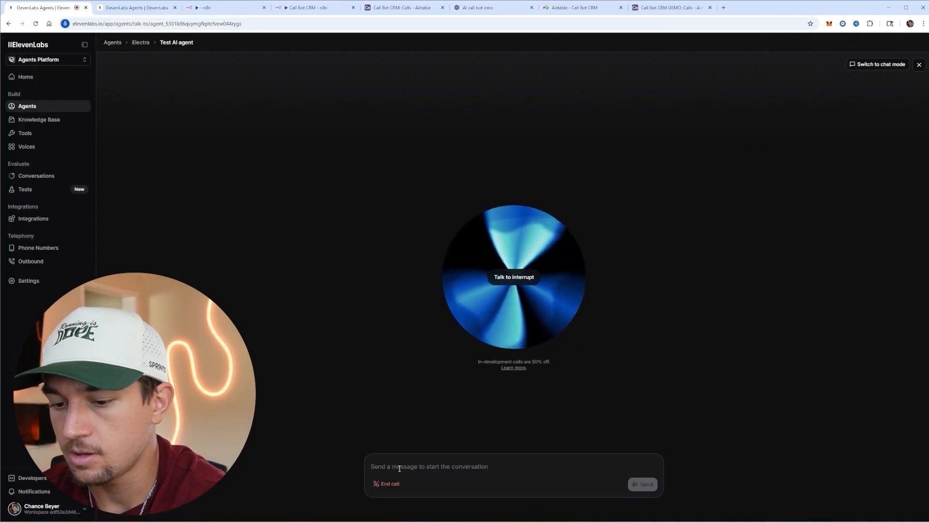
left_click(389, 483)
left_click(223, 8)
left_click(497, 57)
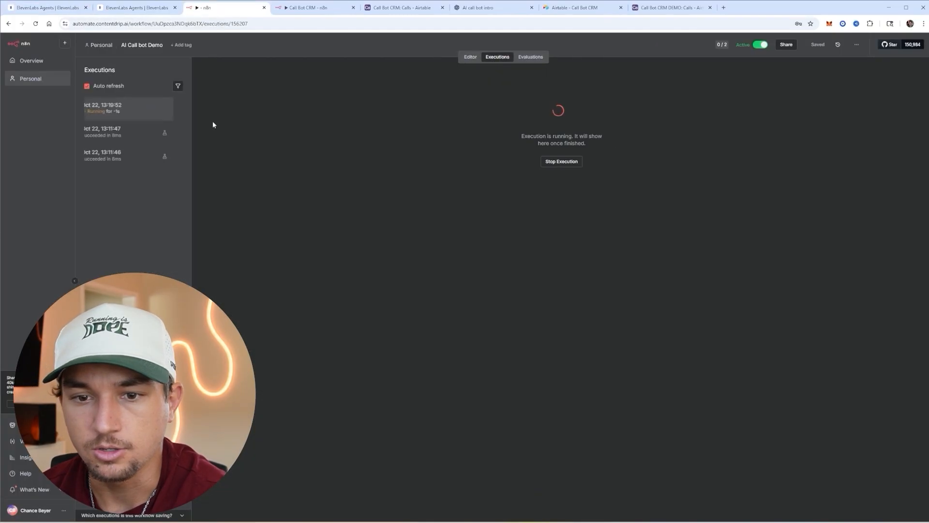
- Copy the successful 13:19:52 execution's data into the editor
left_click(141, 132)
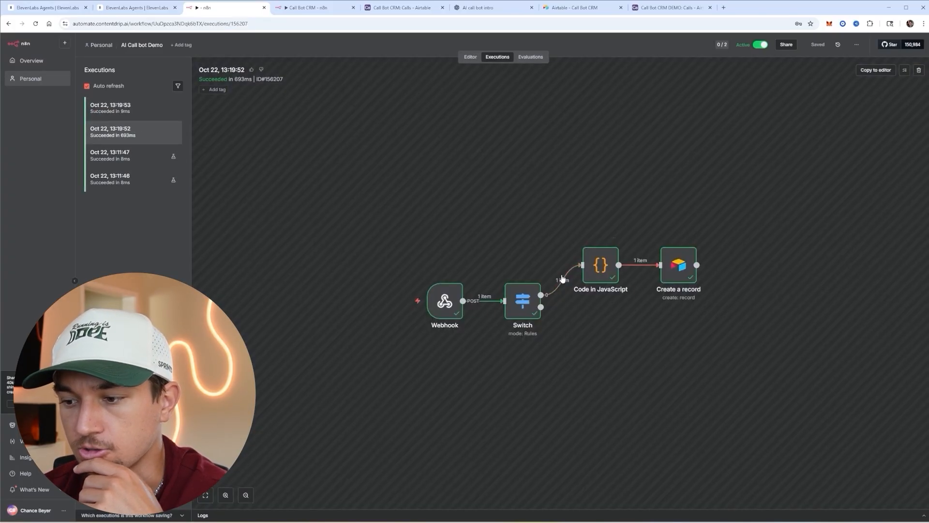
left_click(145, 114)
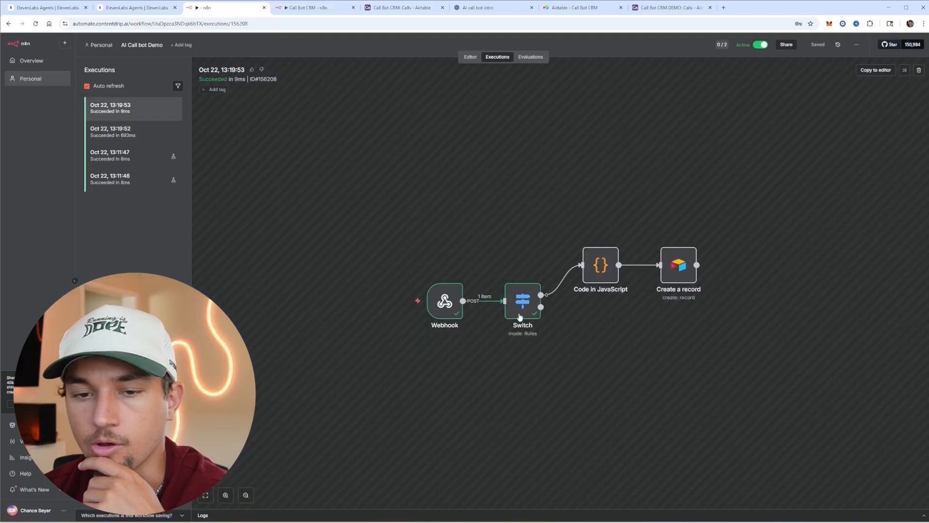
left_click(126, 135)
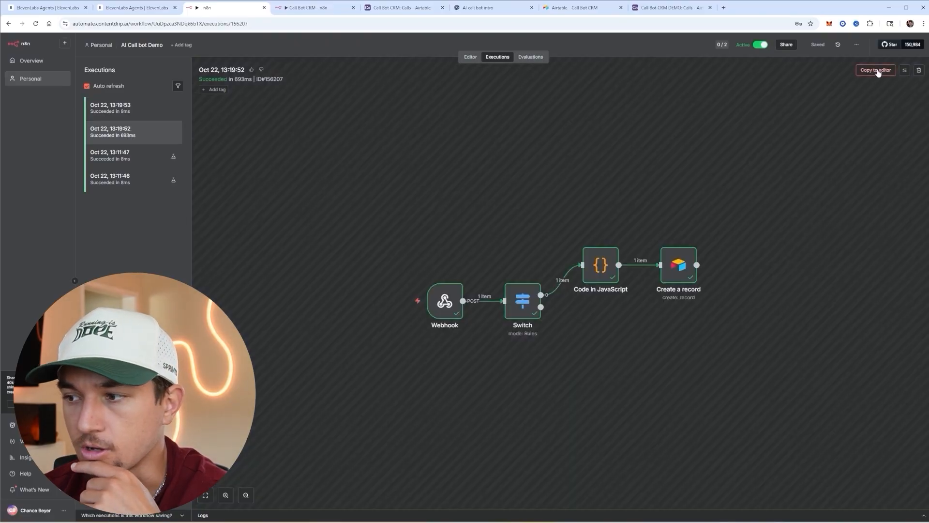
left_click(876, 70)
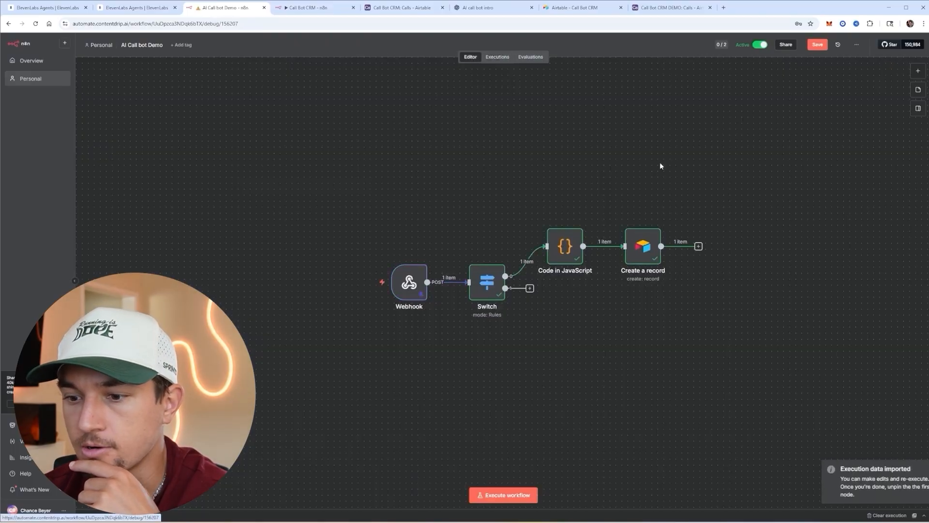
- Check the data the Webhook received, then open the Airtable Create a record step
double_click(409, 279)
scroll(401, 212, "down", 20)
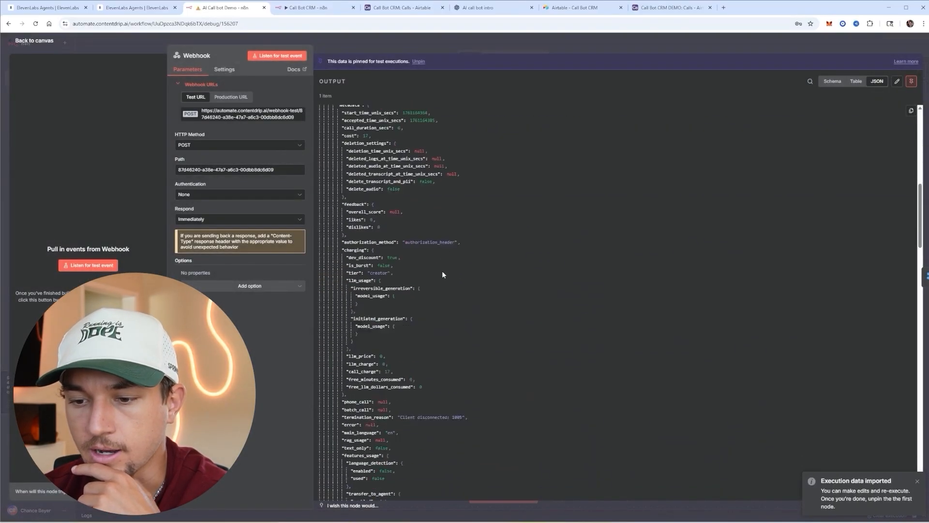
key("Escape")
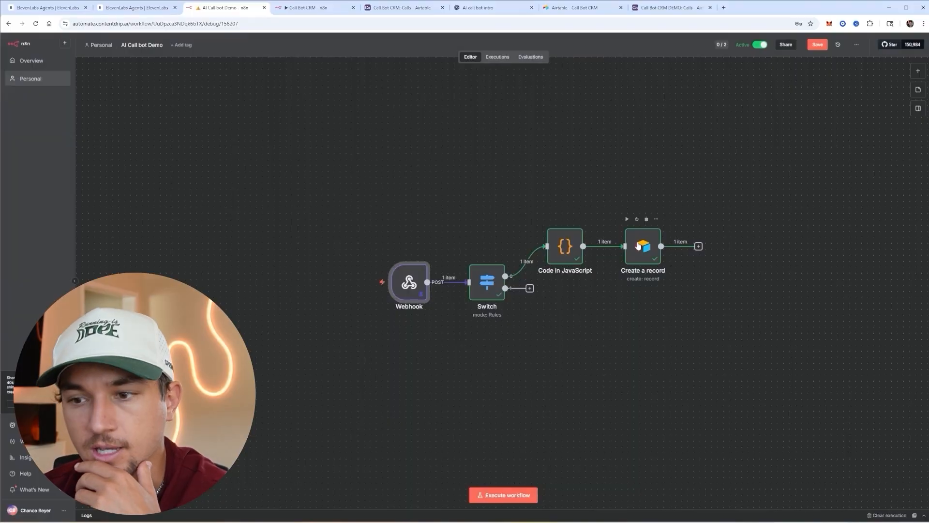
double_click(643, 246)
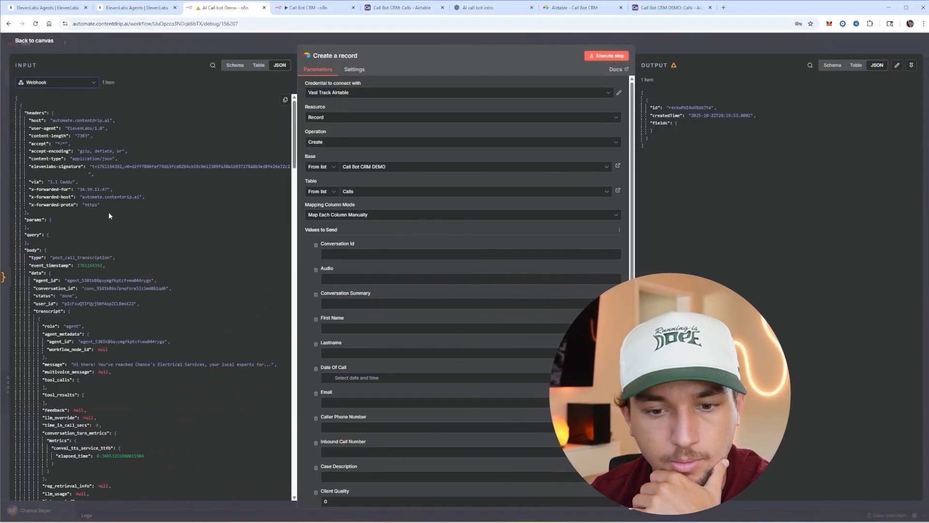
- Map conversation_id into Conversation Id, drop the Audio field, and map CallDescription into Conversation Summary
left_click_drag(55, 290, 363, 253)
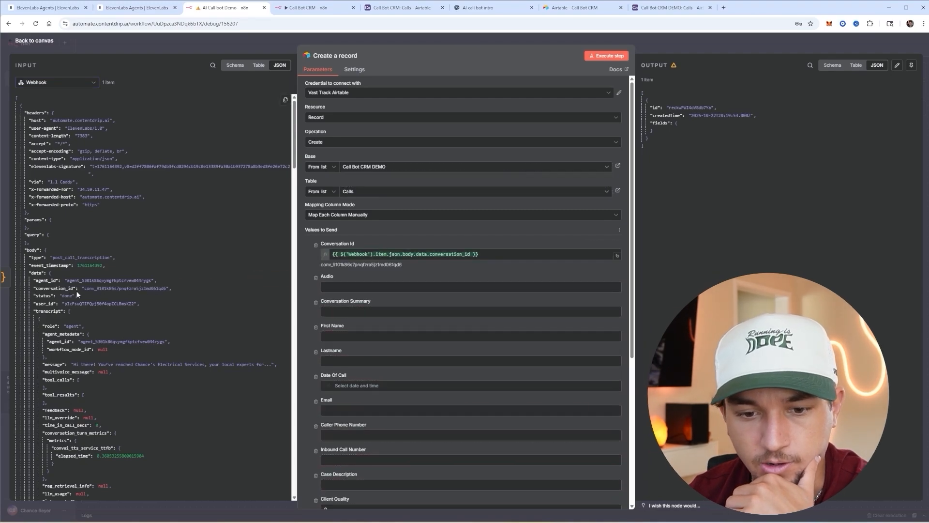
scroll(76, 290, "down", 1)
left_click(315, 278)
left_click(339, 286)
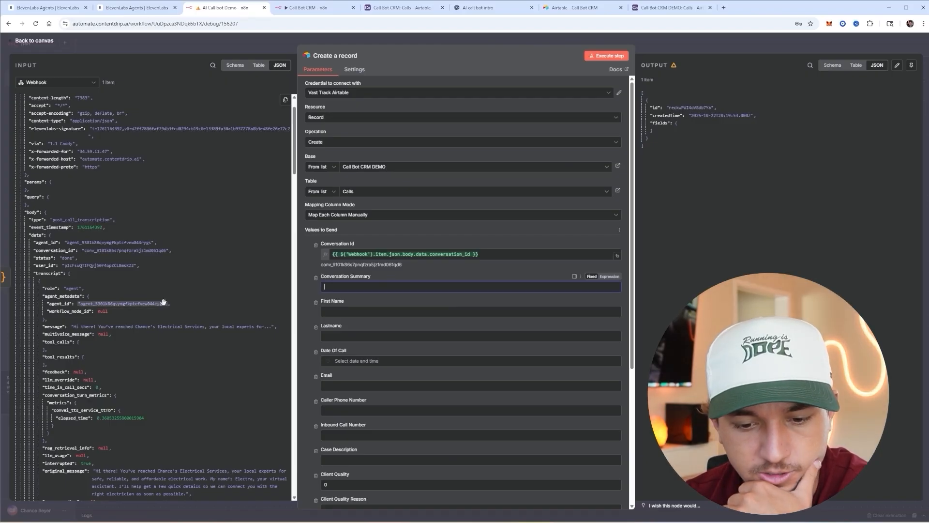
scroll(147, 306, "down", 3)
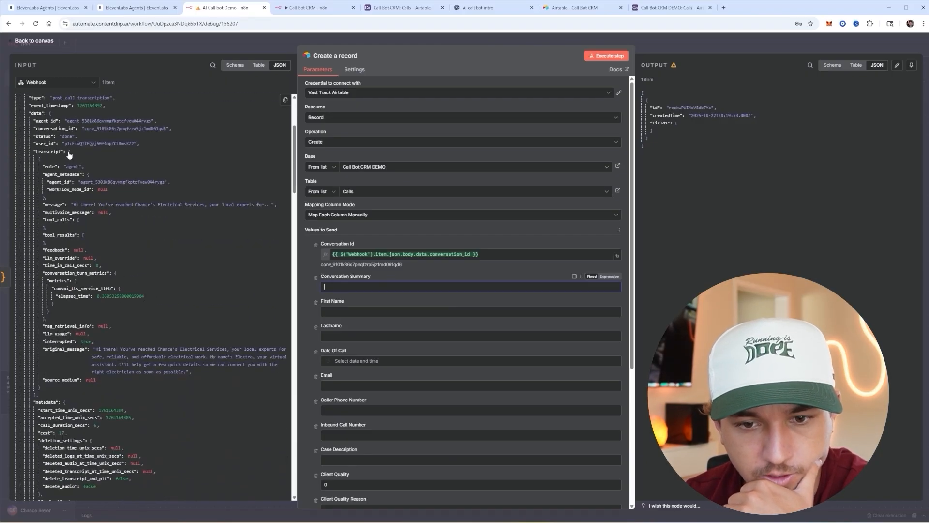
left_click(68, 152)
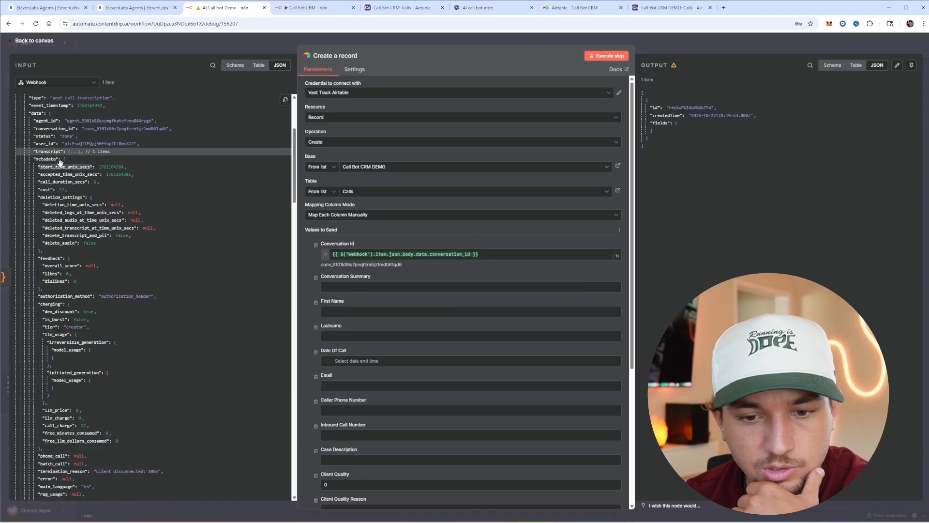
scroll(132, 256, "down", 2)
left_click(69, 320)
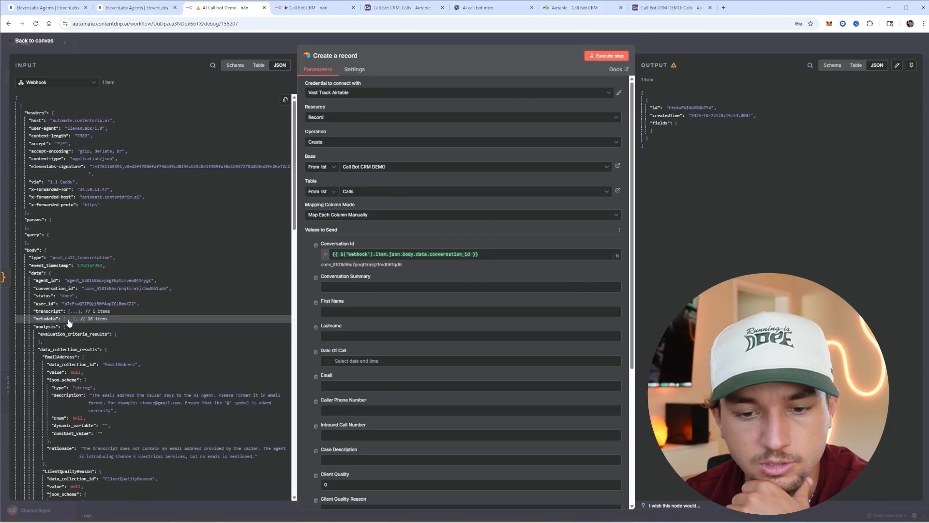
scroll(91, 320, "down", 3)
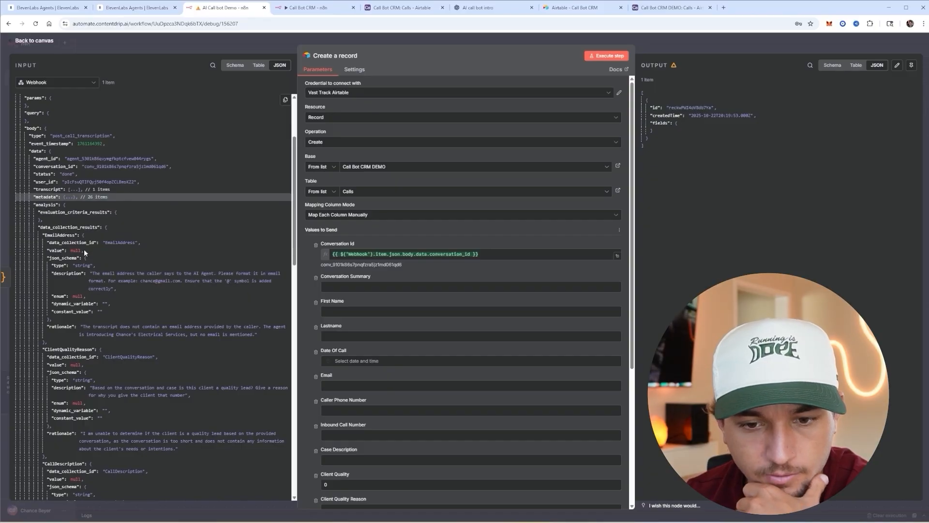
scroll(68, 320, "down", 2)
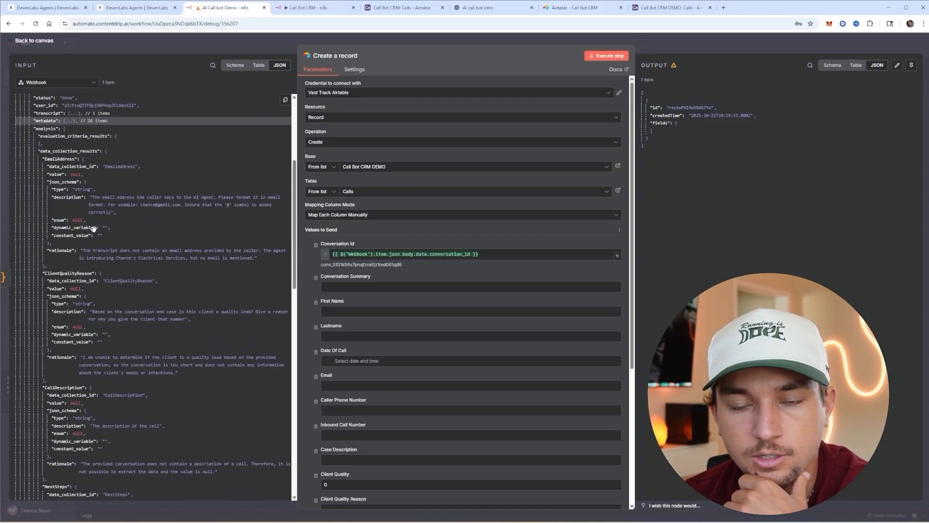
scroll(89, 314, "down", 1)
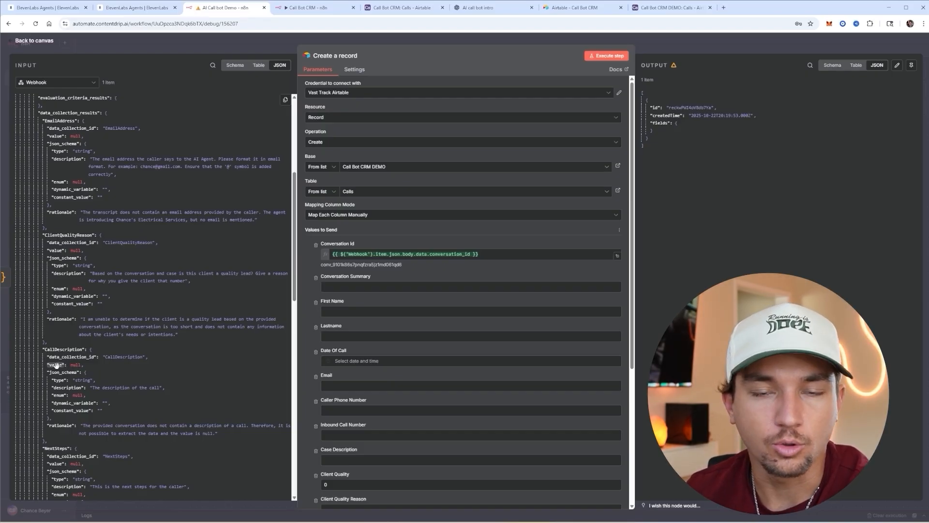
left_click_drag(56, 365, 370, 286)
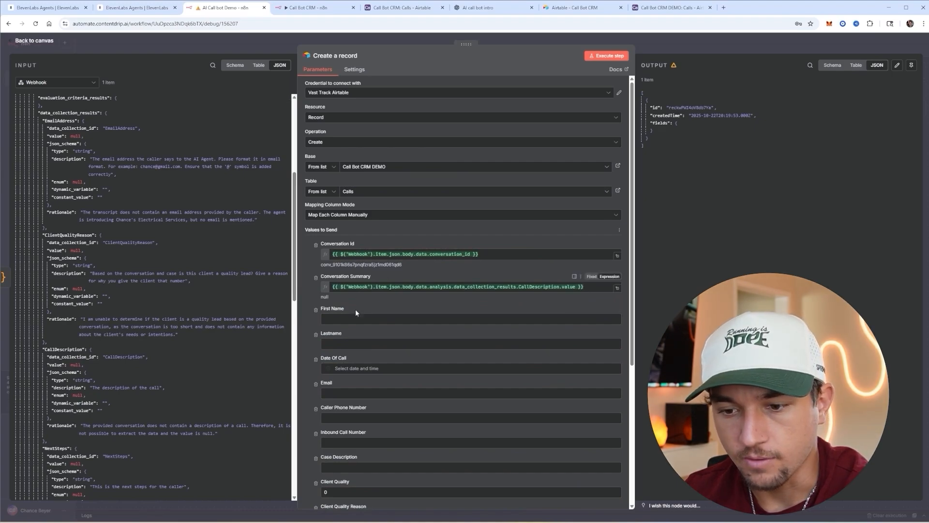
scroll(114, 301, "down", 6)
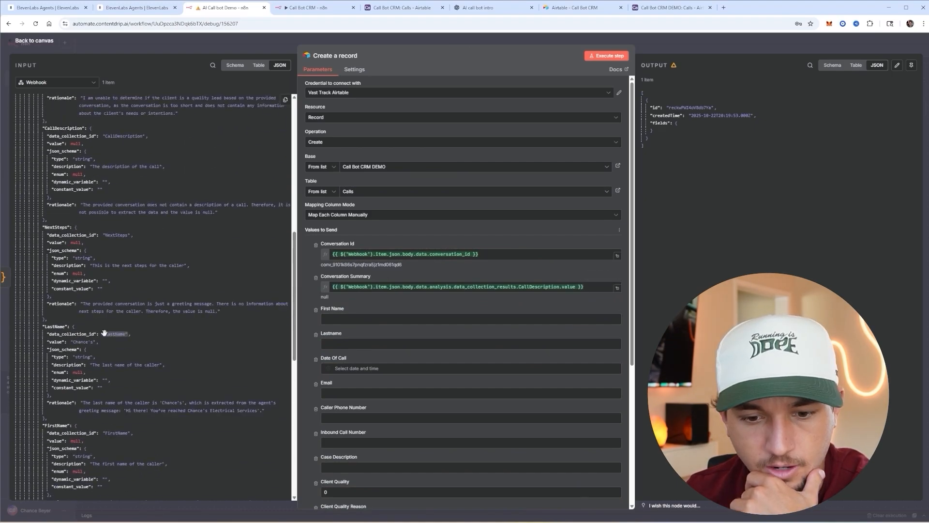
- Map FirstName into First Name, LastName into Lastname, and the call's UTC time into Date Of Call
left_click_drag(59, 349, 339, 318)
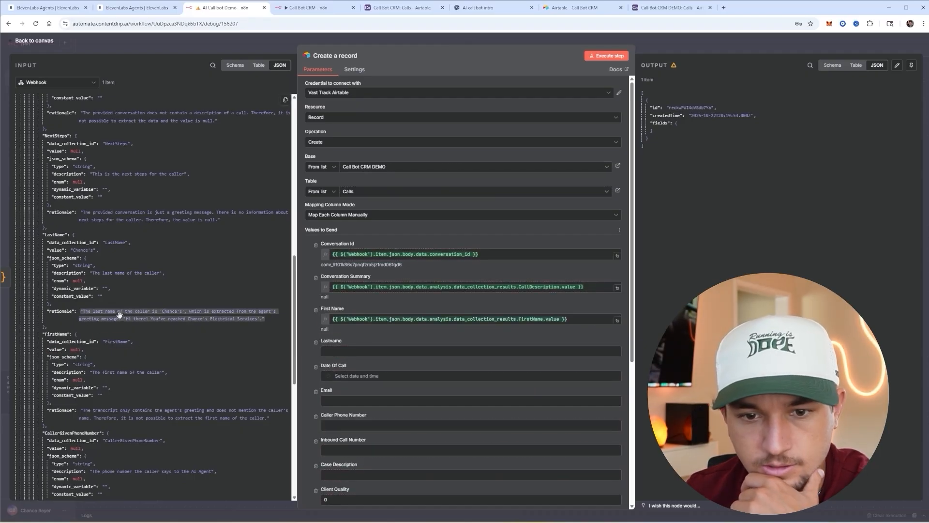
left_click_drag(157, 279, 256, 316)
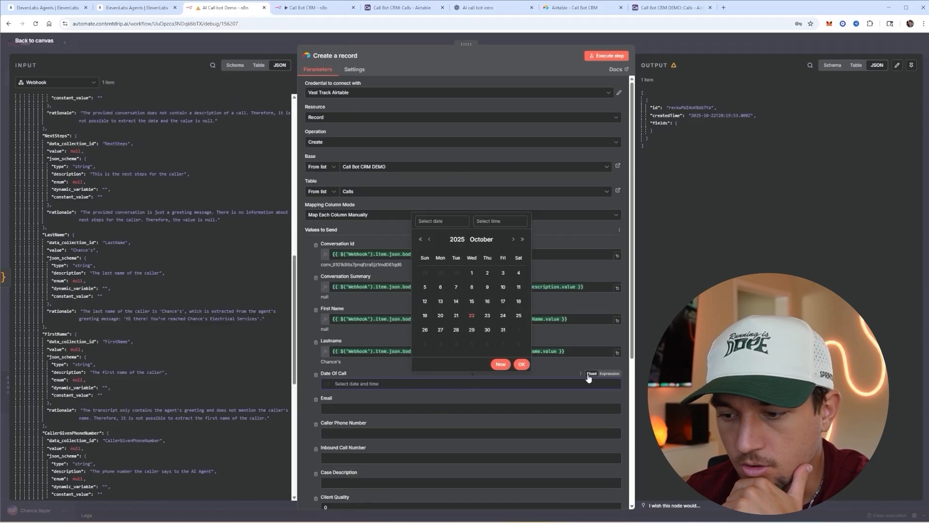
left_click(608, 374)
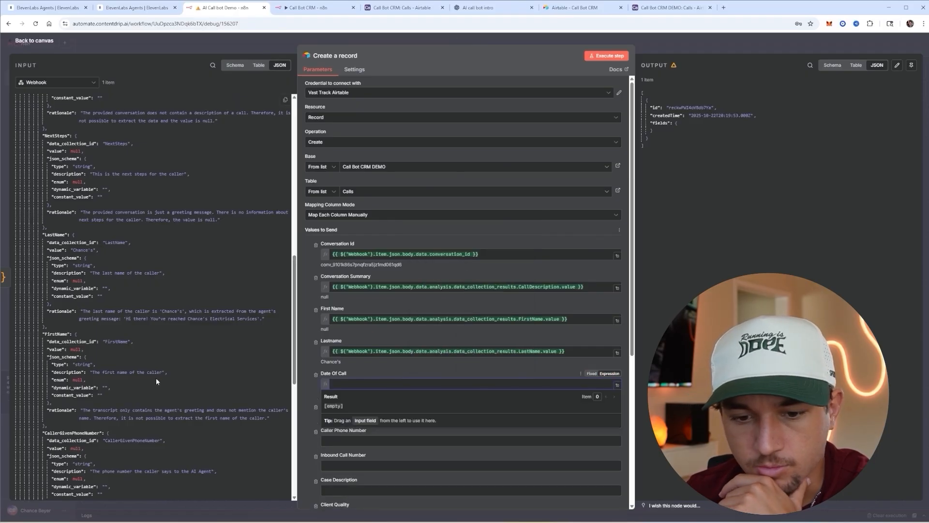
scroll(156, 377, "down", 5)
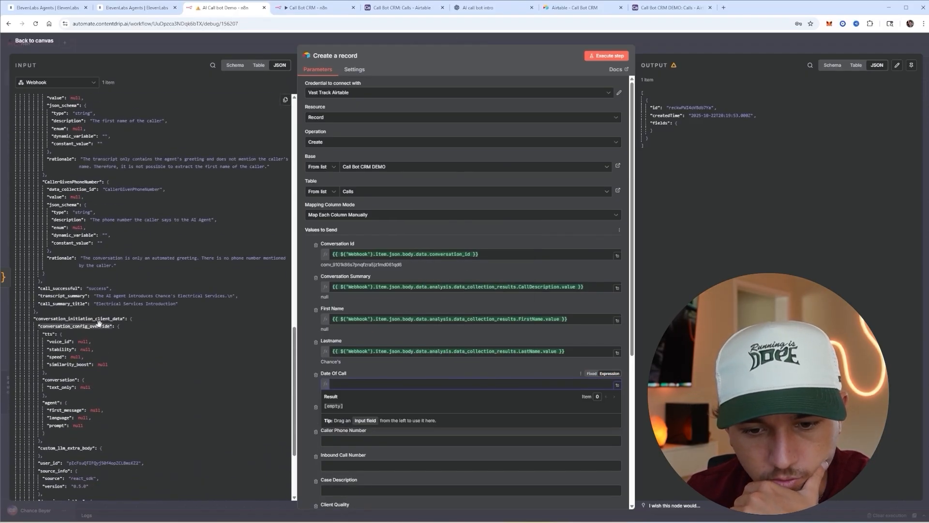
scroll(99, 343, "down", 3)
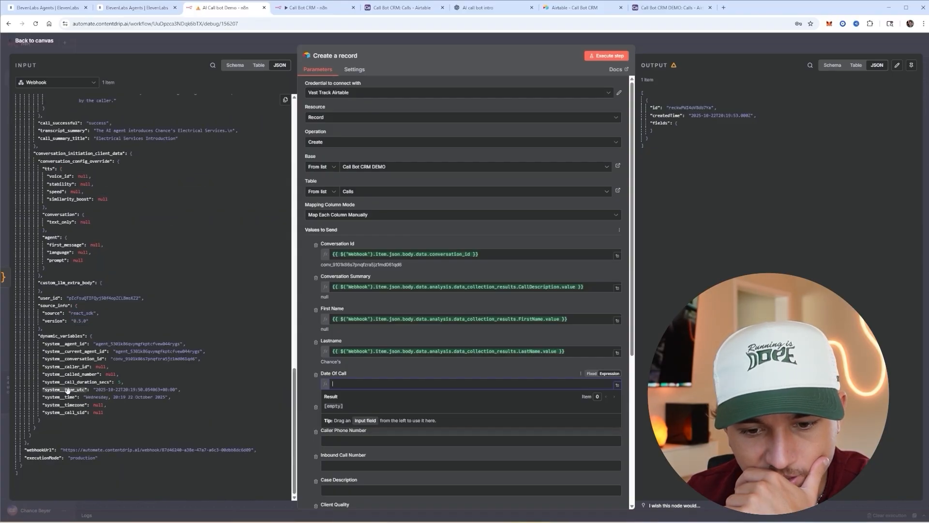
left_click_drag(68, 390, 380, 382)
left_click(381, 374)
- Map webhook values into the Email field and the called number into Inbound Call Number
scroll(397, 380, "down", 2)
left_click(382, 348)
scroll(129, 351, "up", 6)
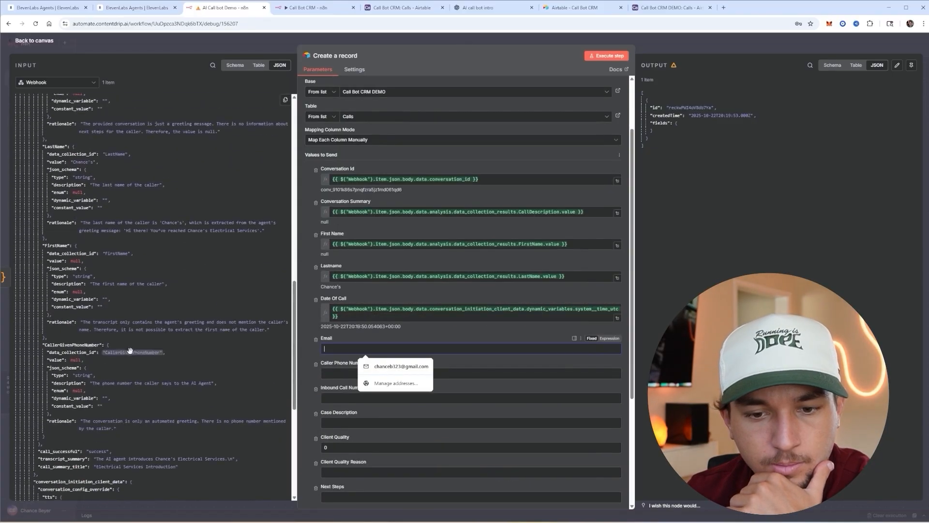
scroll(129, 351, "up", 8)
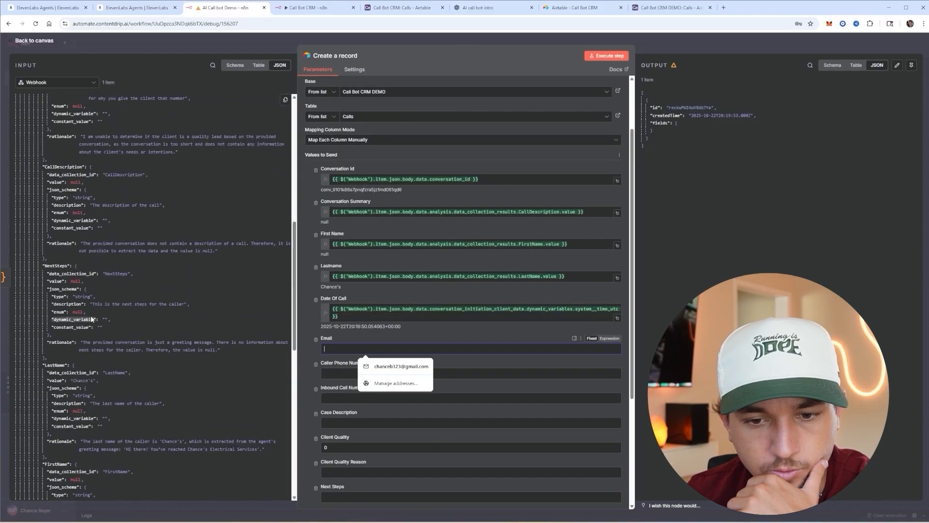
scroll(68, 246, "up", 3)
left_click_drag(57, 208, 381, 338)
scroll(380, 336, "down", 2)
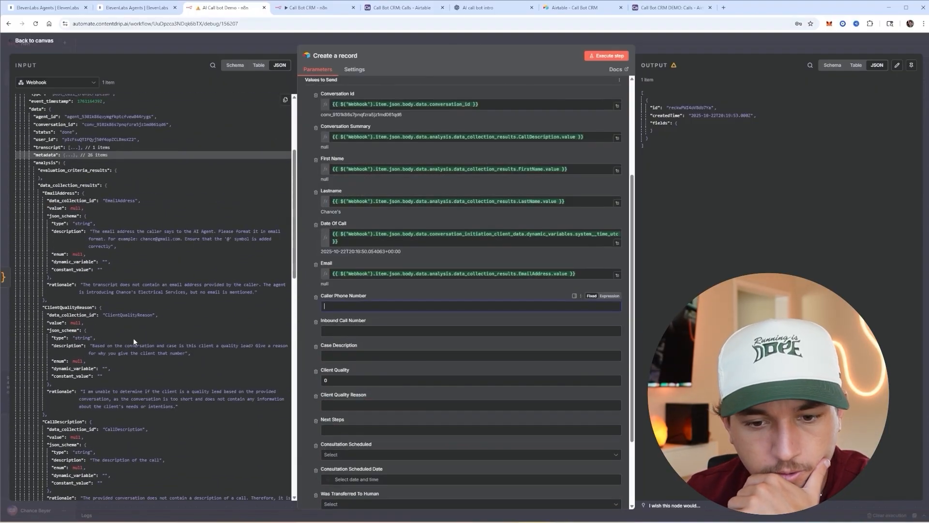
scroll(89, 325, "down", 6)
scroll(90, 331, "down", 5)
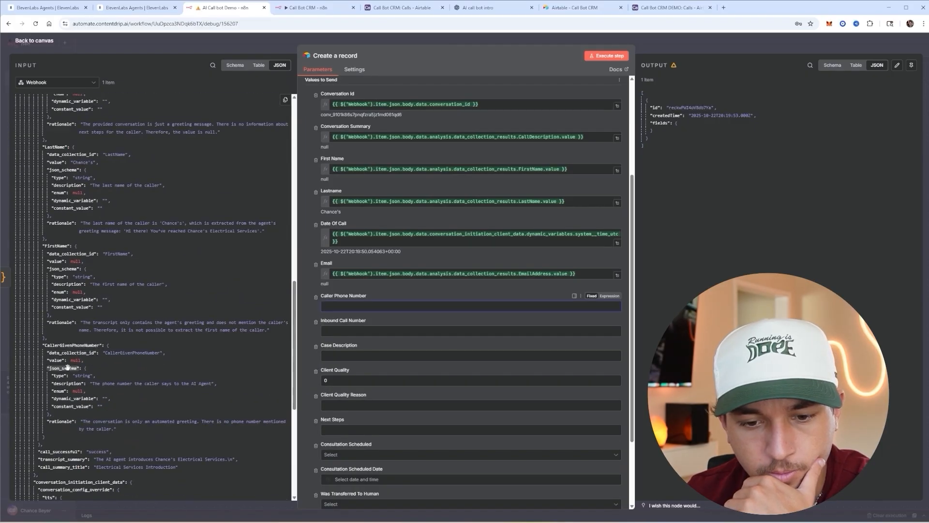
left_click_drag(55, 360, 360, 307)
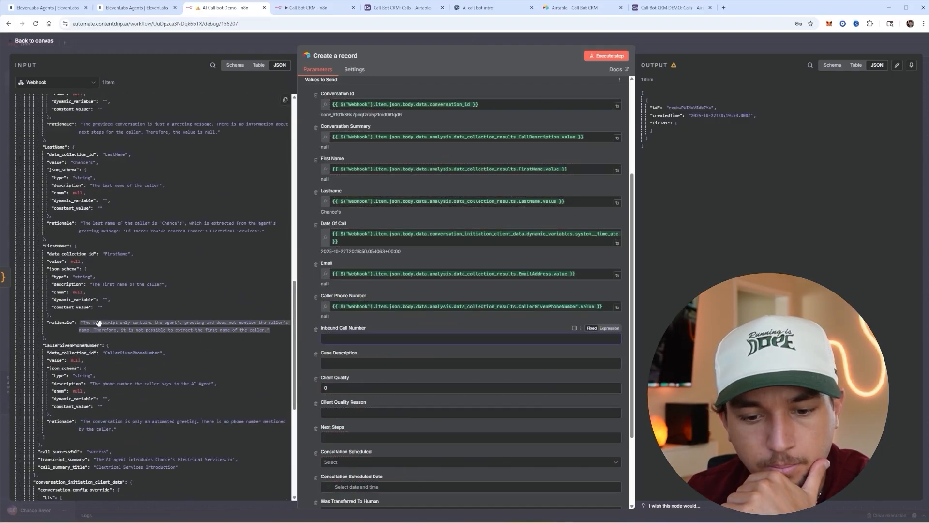
scroll(124, 315, "down", 3)
scroll(124, 314, "down", 5)
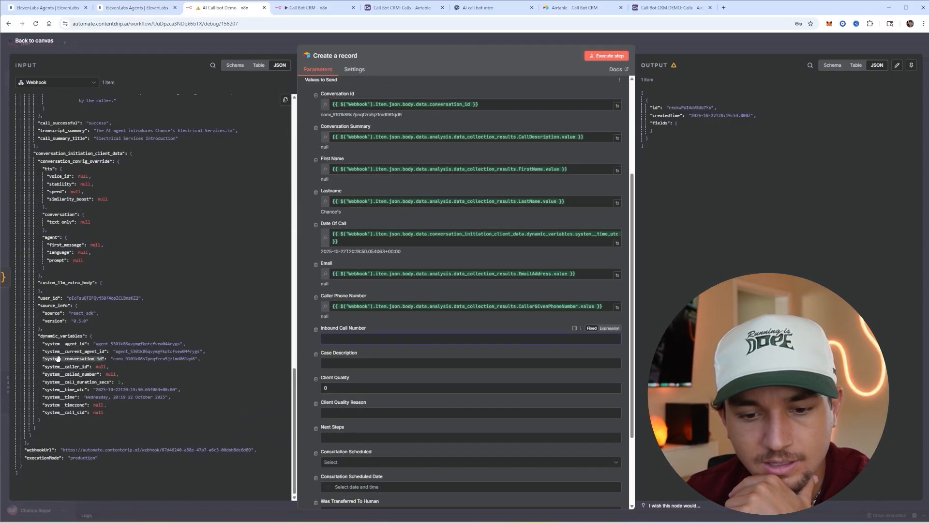
left_click_drag(70, 374, 329, 339)
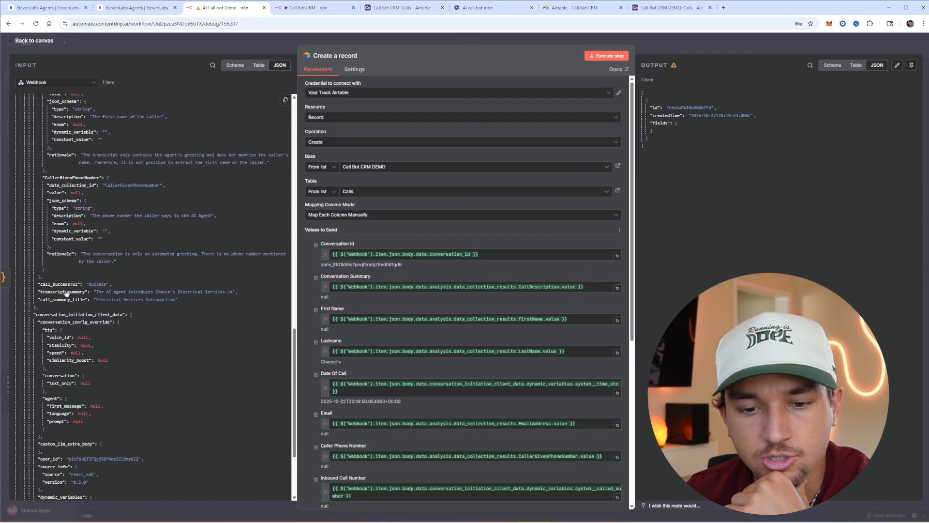
- Replace Conversation Summary with transcript_summary and map CallDescription into Case Description
left_click_drag(60, 292, 72, 294)
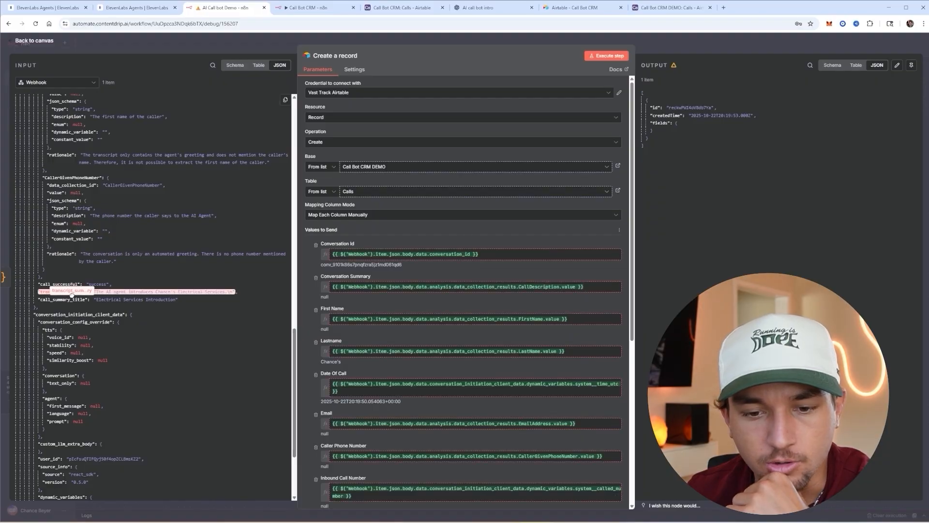
left_click_drag(588, 287, 323, 279)
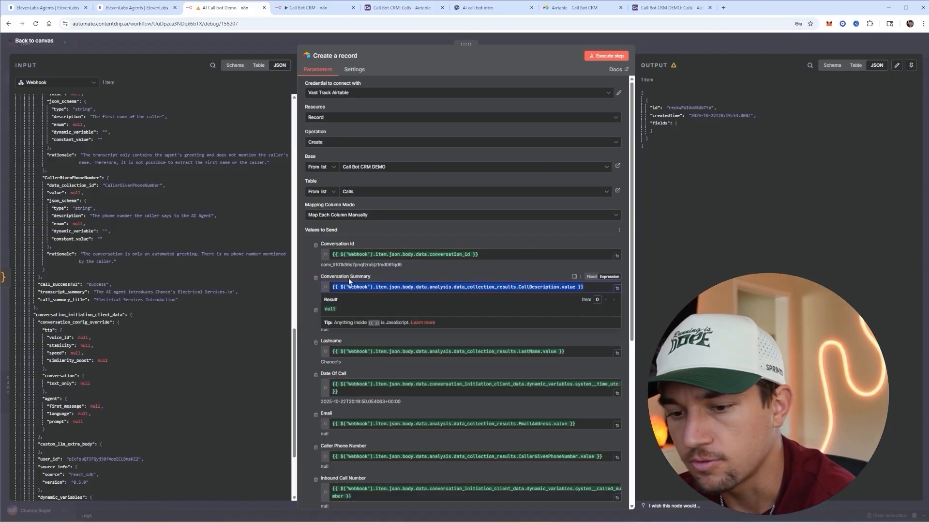
key("BackSpace")
left_click_drag(65, 291, 415, 284)
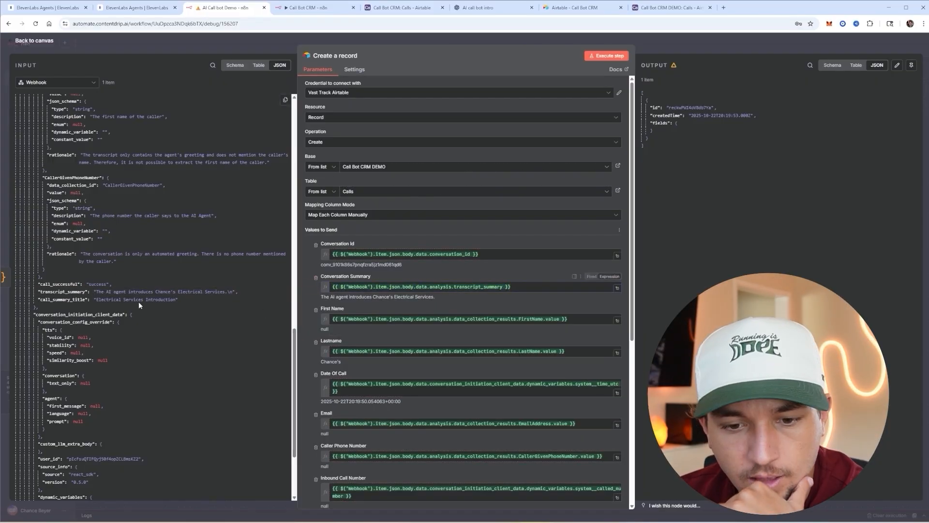
scroll(138, 301, "up", 3)
scroll(97, 307, "up", 6)
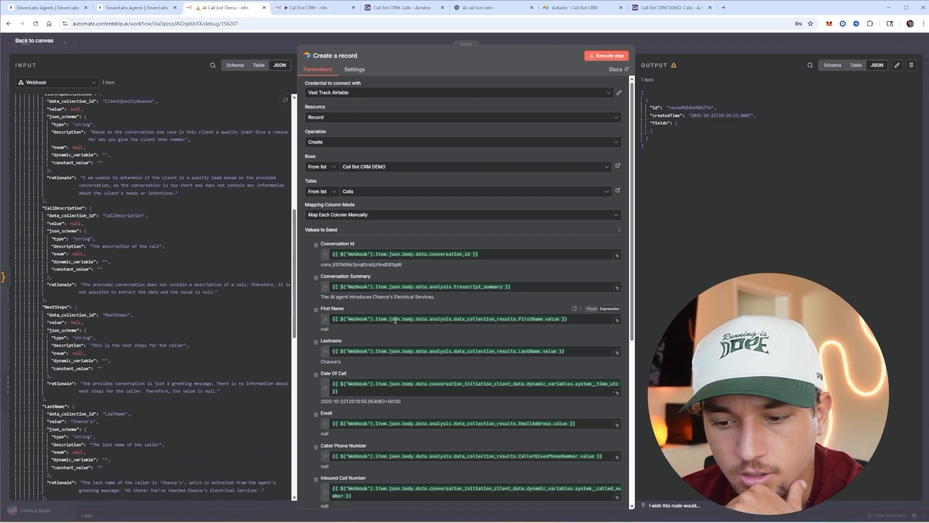
scroll(357, 341, "down", 4)
left_click(357, 341)
scroll(96, 218, "up", 3)
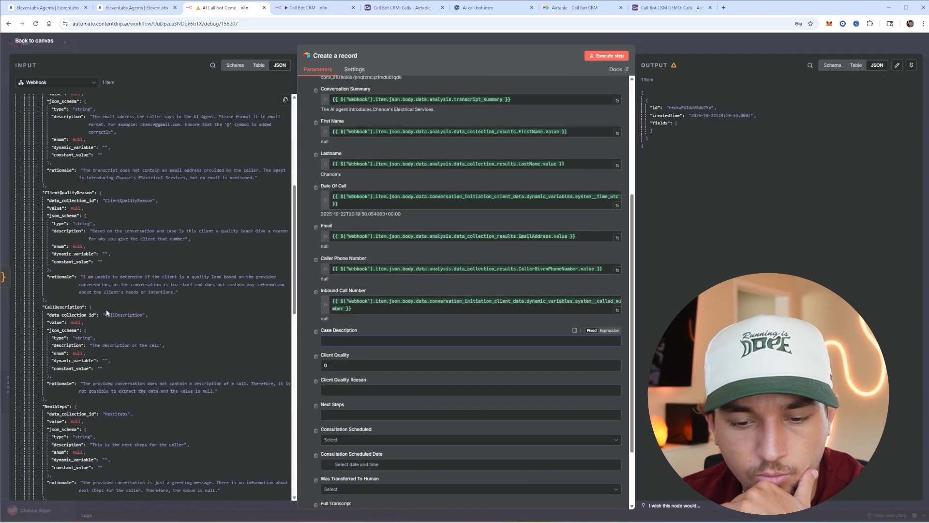
left_click_drag(84, 369, 401, 340)
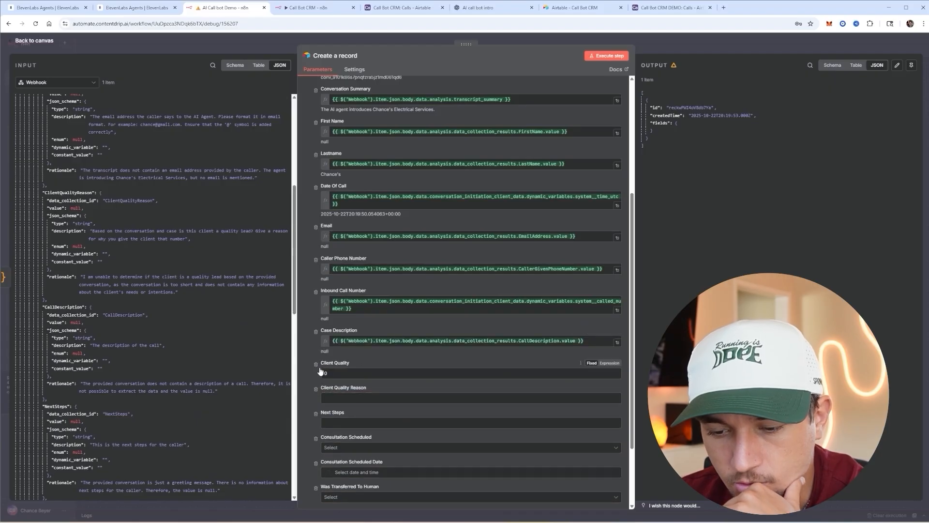
- Remove Client Quality, Consultation Scheduled, Consultation Scheduled Date and Was Transferred To Human fields
left_click(315, 365)
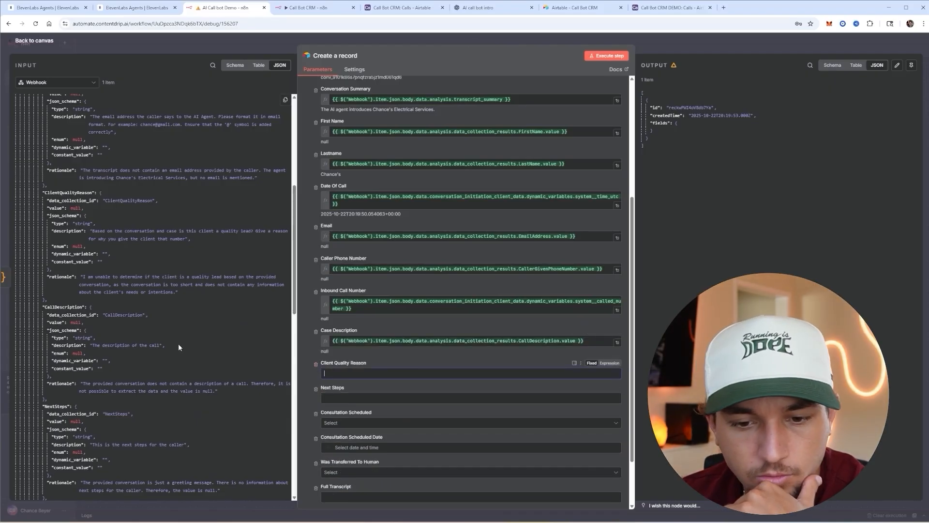
scroll(170, 349, "up", 2)
left_click_drag(57, 283, 471, 373)
scroll(78, 300, "down", 4)
left_click_drag(55, 284, 436, 367)
left_click(315, 392)
left_click(315, 392)
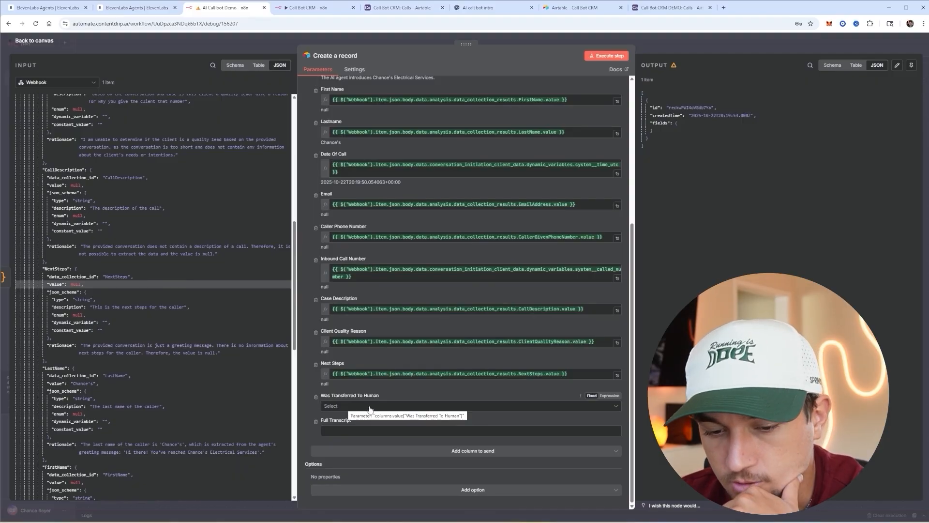
left_click(316, 396)
- Map the Code in JavaScript node's transcript into Full Transcript
left_click(339, 430)
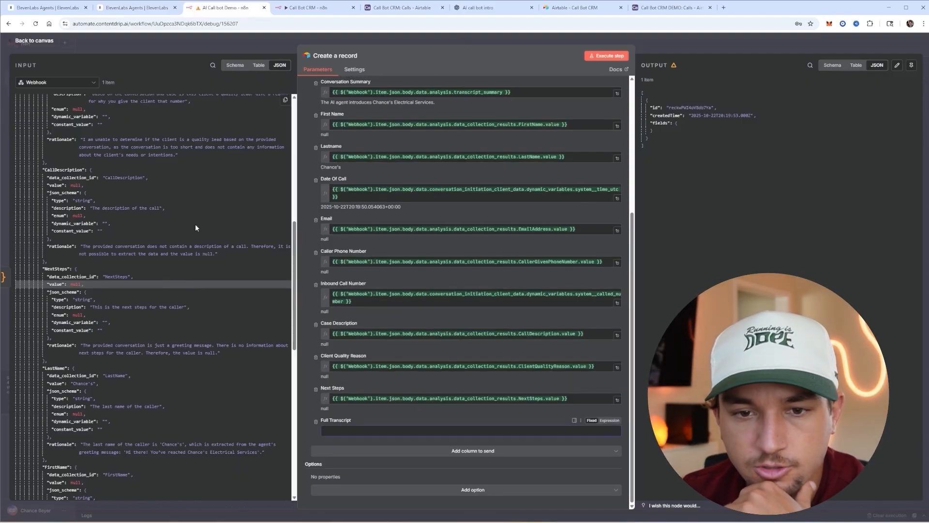
left_click(55, 82)
left_click(81, 117)
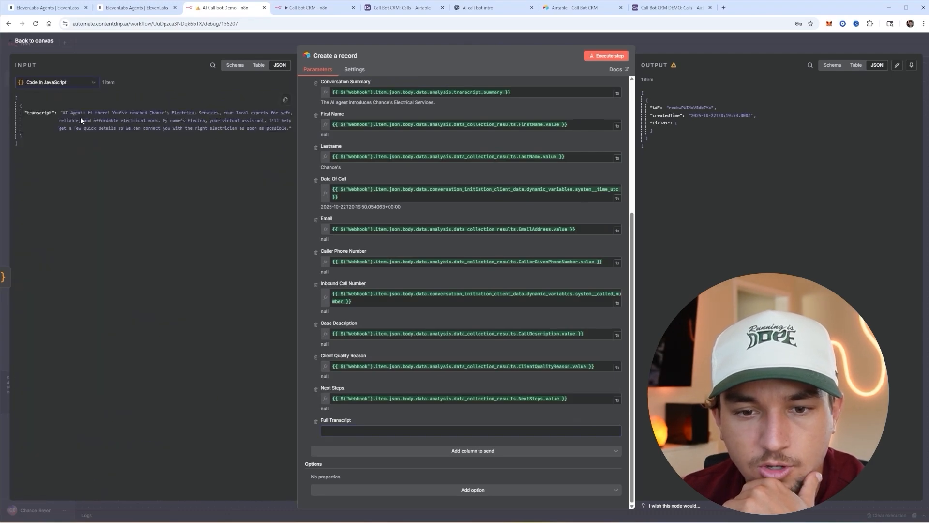
left_click_drag(35, 112, 480, 437)
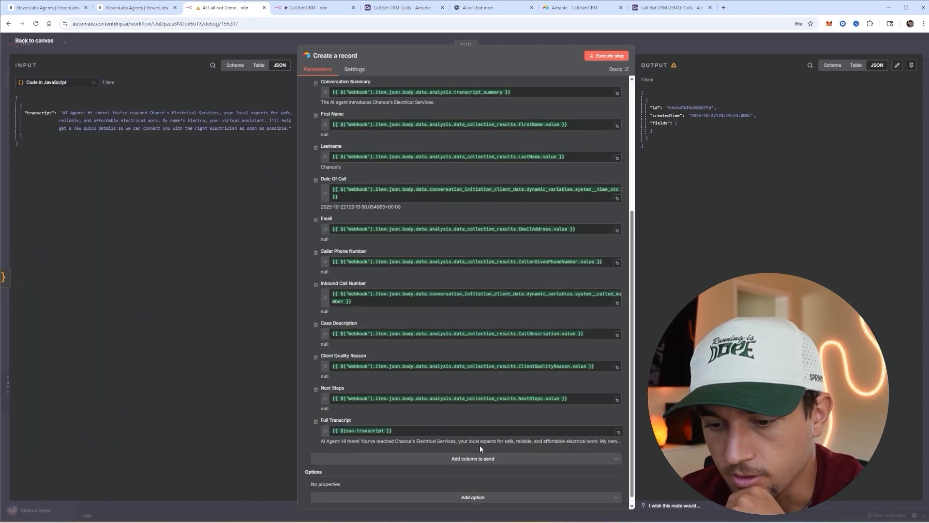
left_click(662, 47)
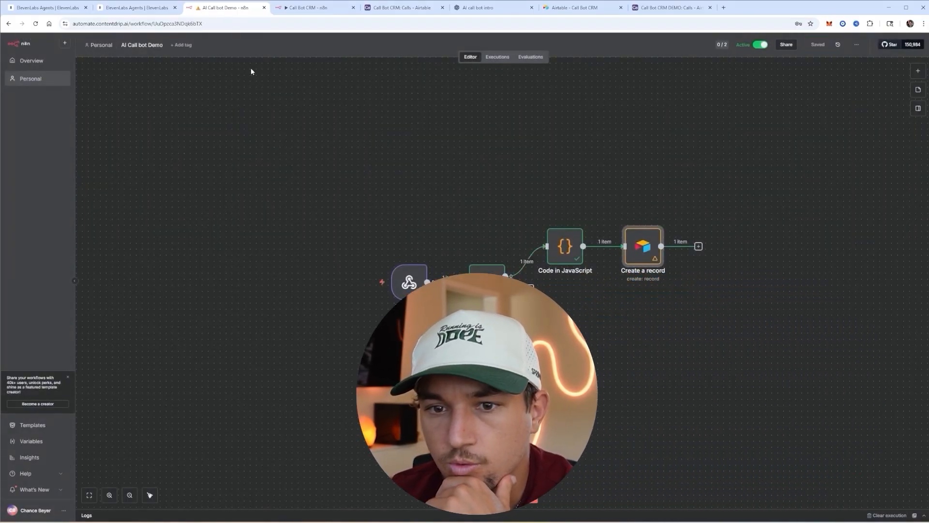
- Add a 5-second Wait node on the Switch's second branch and save the workflow
left_click(530, 289)
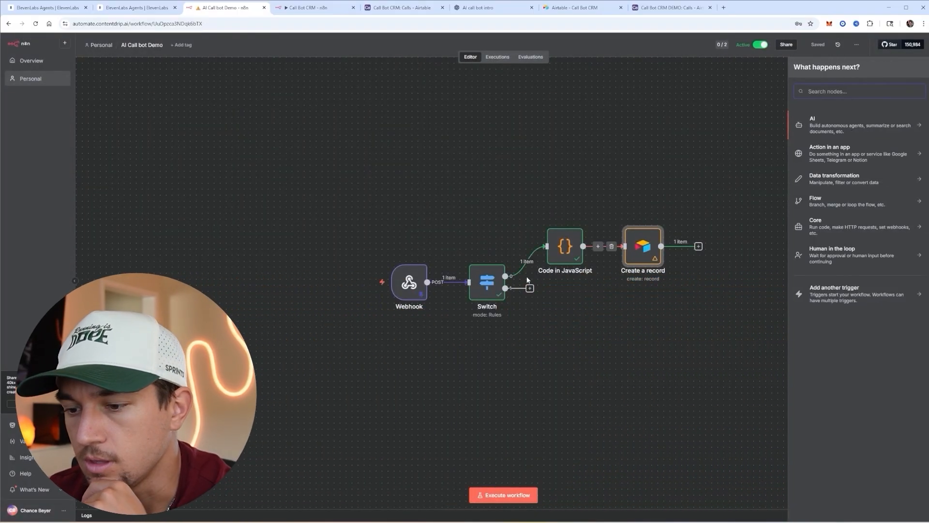
type("wait")
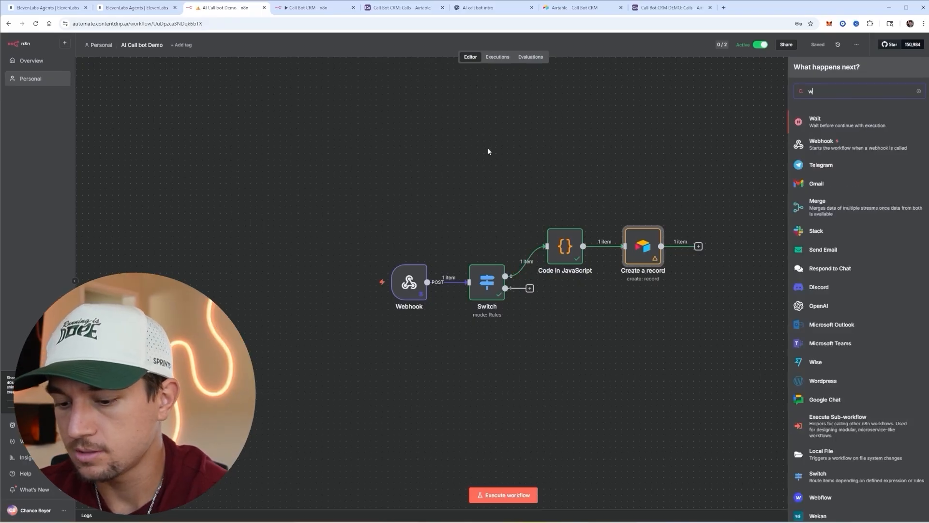
key("Return")
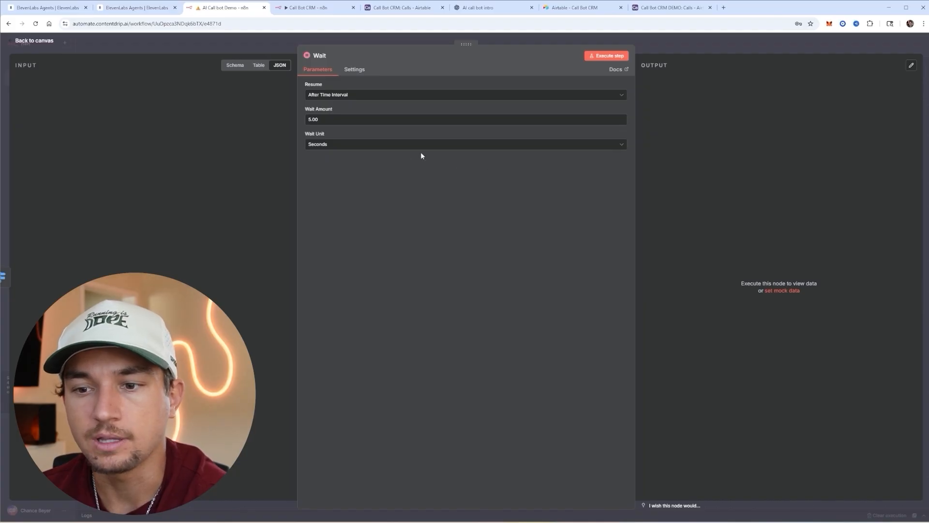
left_click(676, 50)
key("ctrl+s")
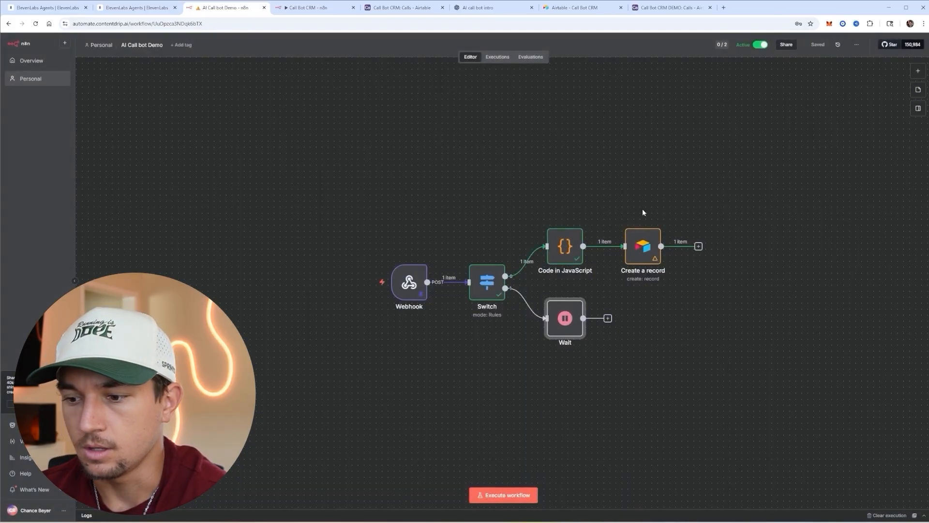
- Bring up the Airtable actions for a new step after the Wait node
left_click(608, 320)
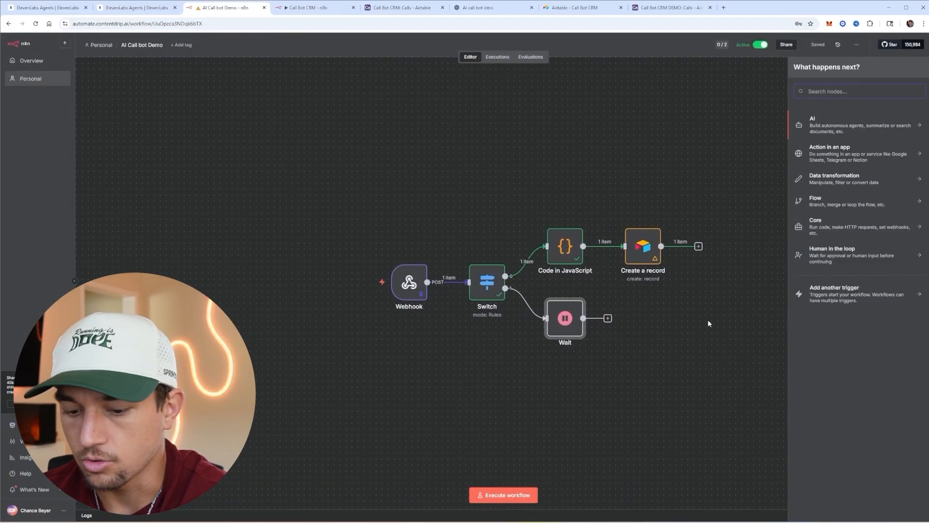
type("air")
key("Return")
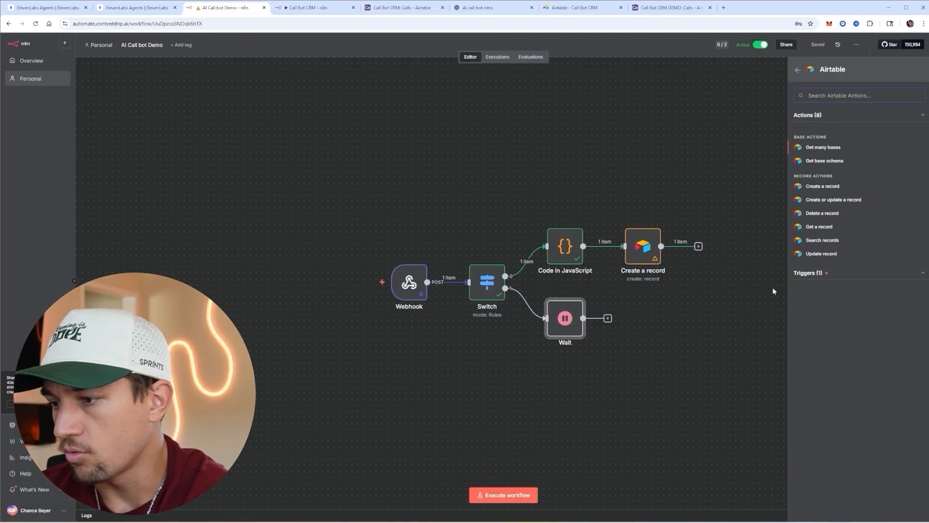
- Add an Airtable Search records step on the Calls table of Call Bot CRM DEMO
left_click(822, 240)
left_click(361, 167)
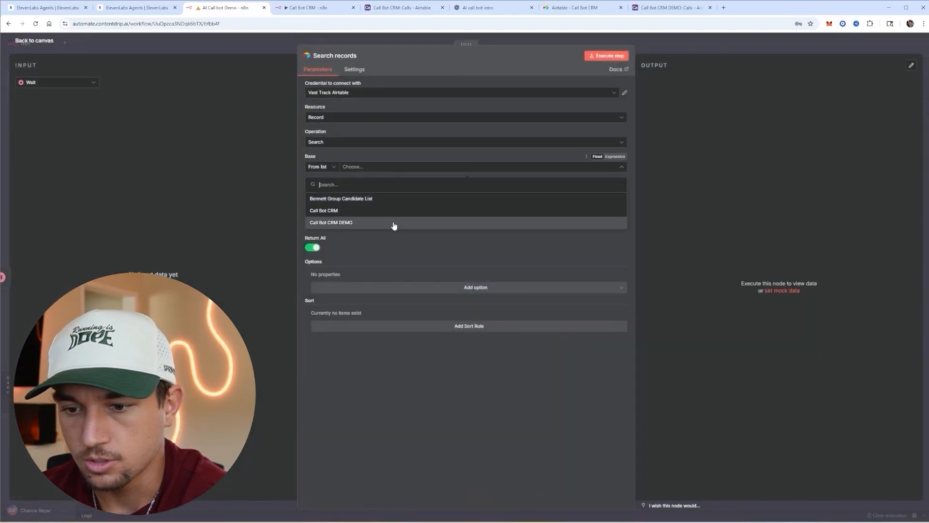
left_click(385, 209)
left_click(387, 192)
left_click(387, 224)
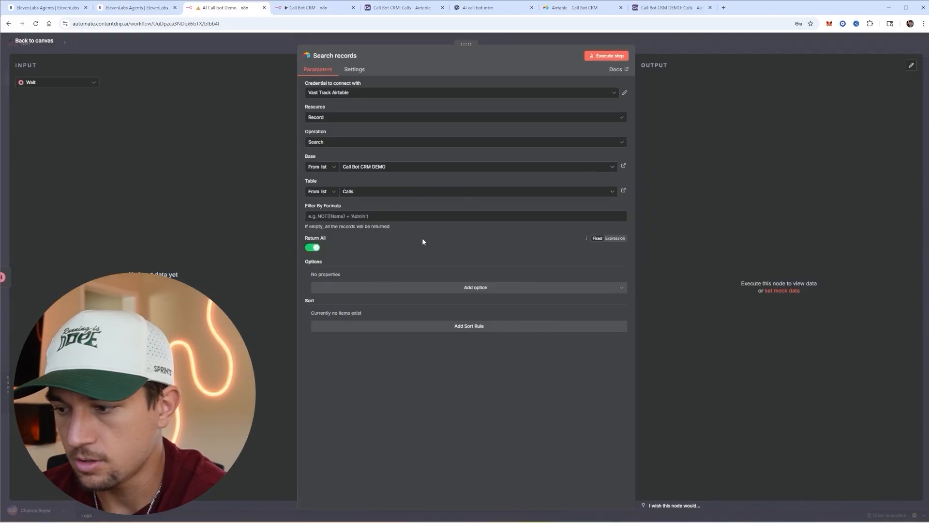
- Filter by formula {Conversation Id} equal to the webhook's conversation_id, with Return All off
left_click(616, 206)
type("{Conversation Id}=\"{{ $('Webhook').item.json.body.data.conversation_id }}\"")
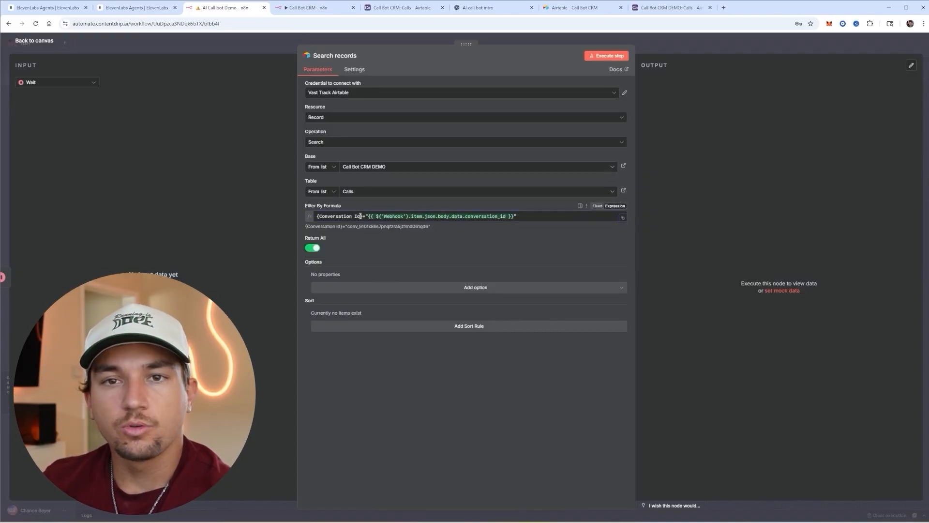
left_click_drag(362, 216, 320, 219)
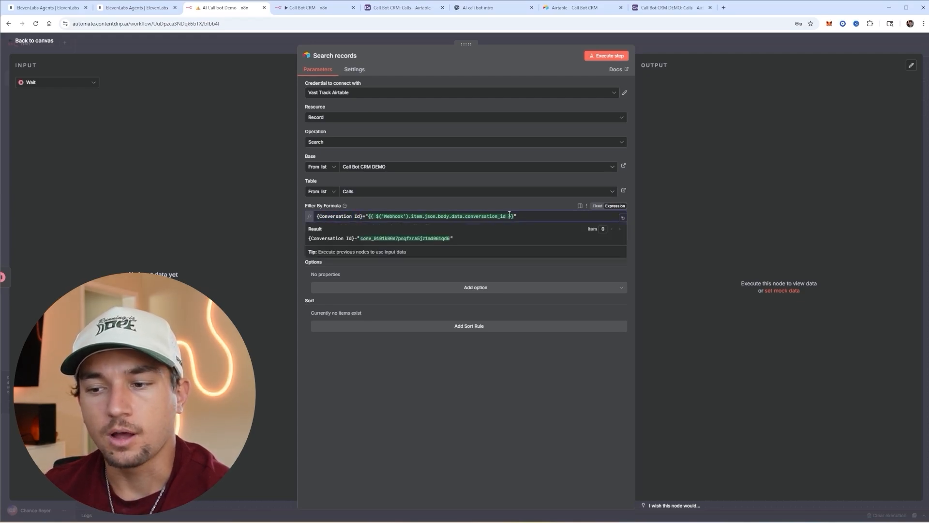
left_click_drag(515, 216, 391, 217)
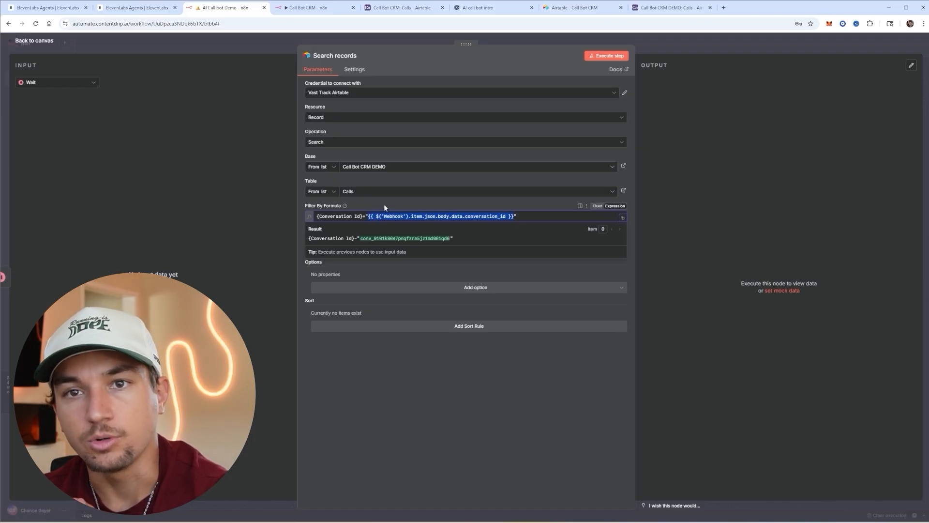
left_click(384, 204)
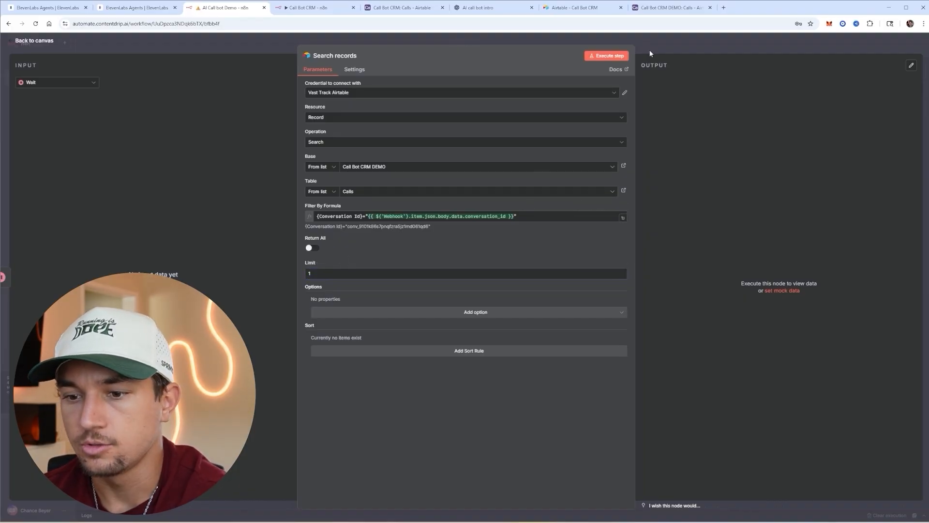
left_click(650, 48)
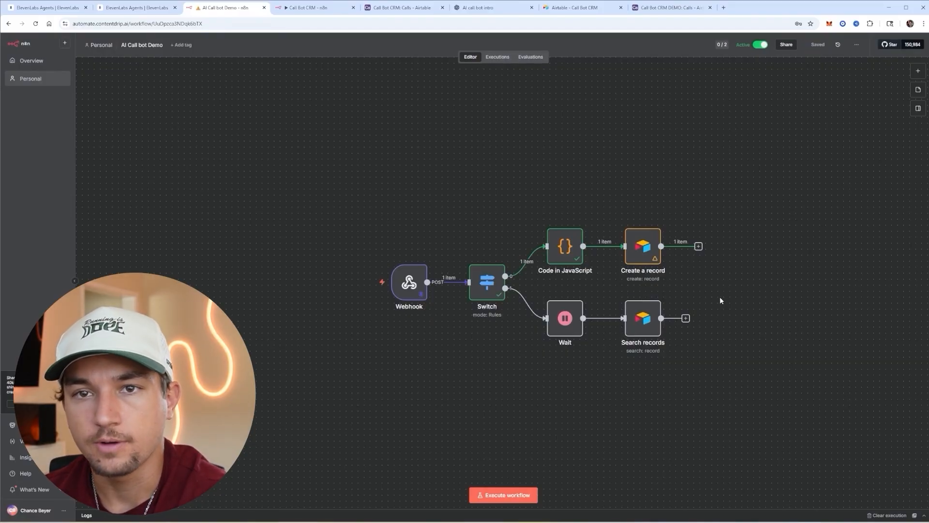
- Add an HTTP Request step after Search records using POST with Airtable Personal Access Token credentials
left_click(686, 318)
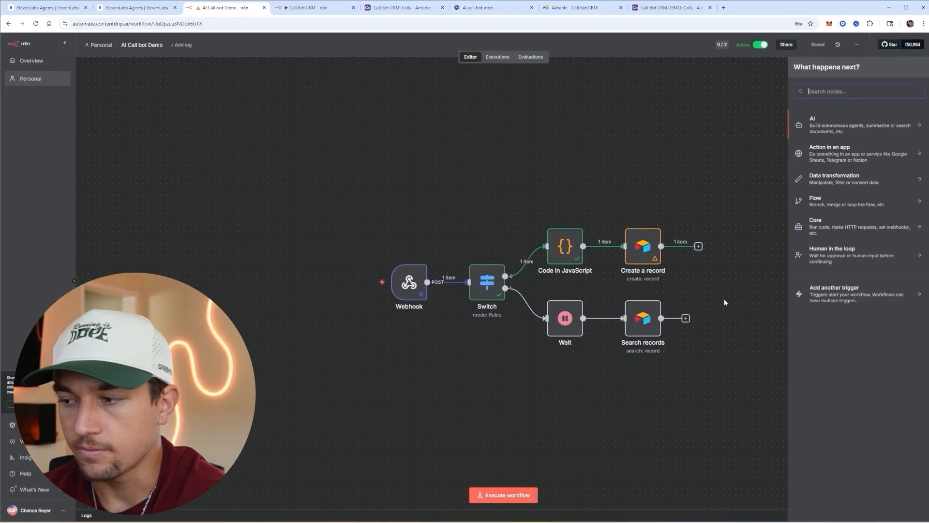
type("http")
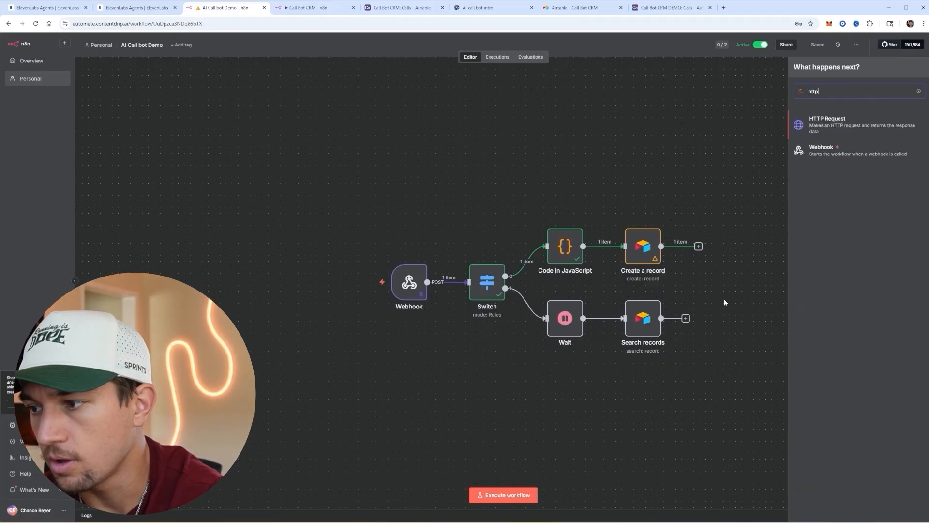
key("Return")
left_click(354, 129)
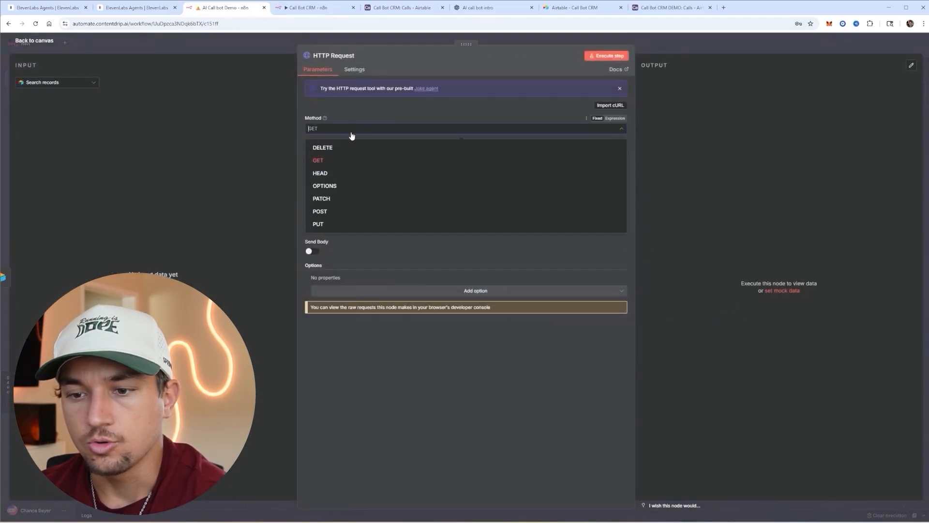
left_click(338, 212)
left_click(342, 178)
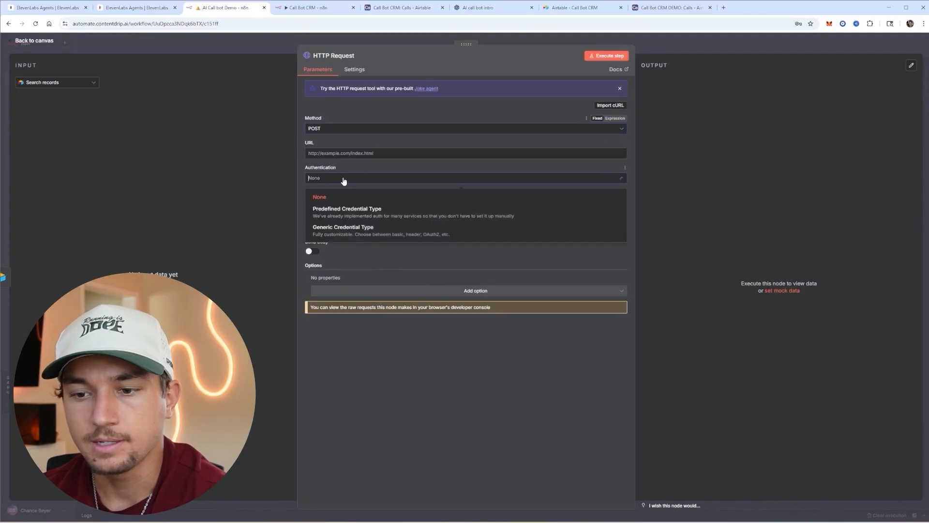
left_click(359, 218)
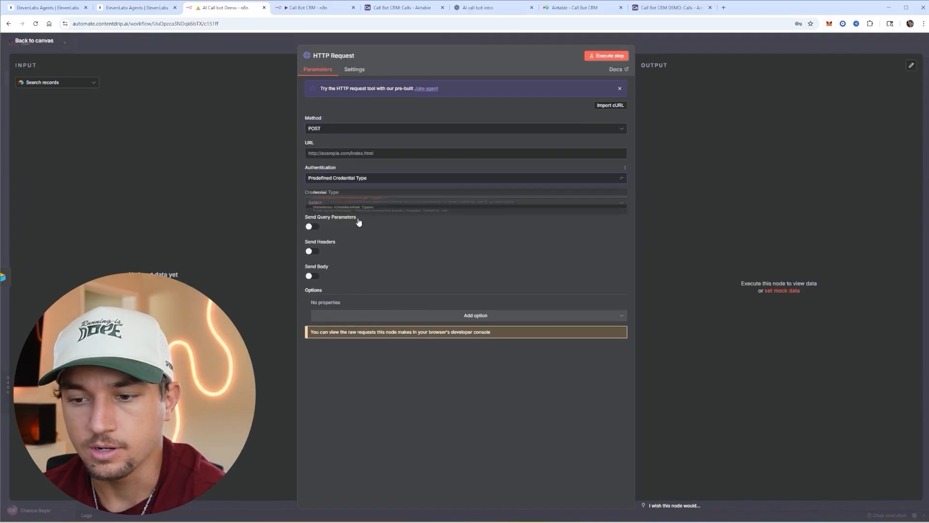
left_click(361, 207)
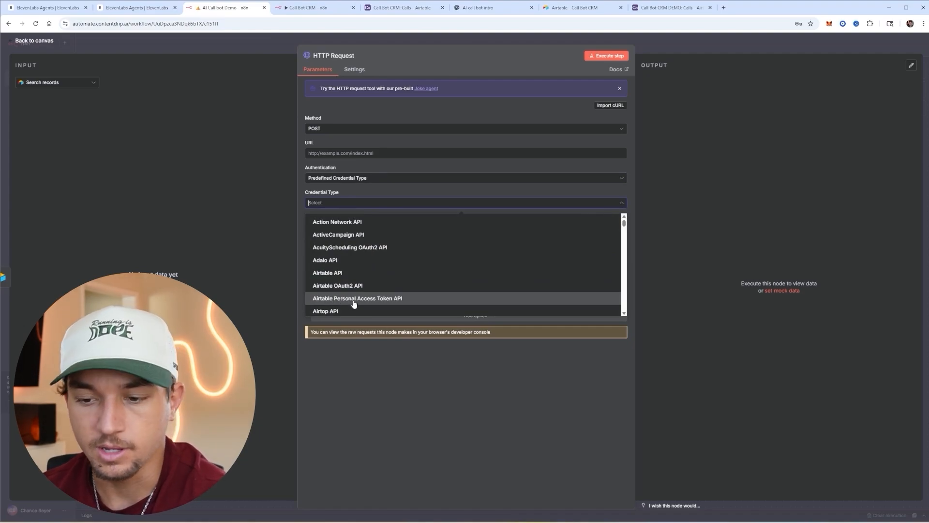
left_click(355, 299)
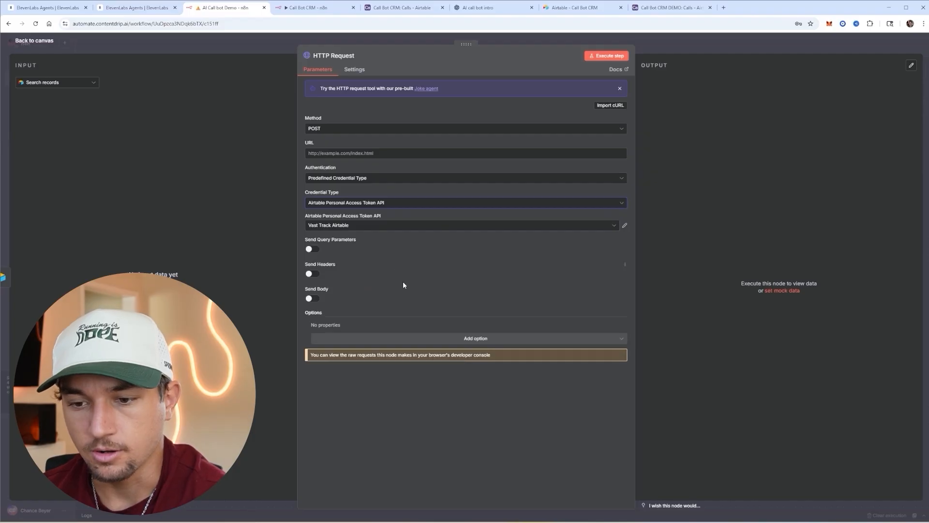
- Paste the Airtable Audio uploadAttachment URL into the request URL field
left_click(344, 153)
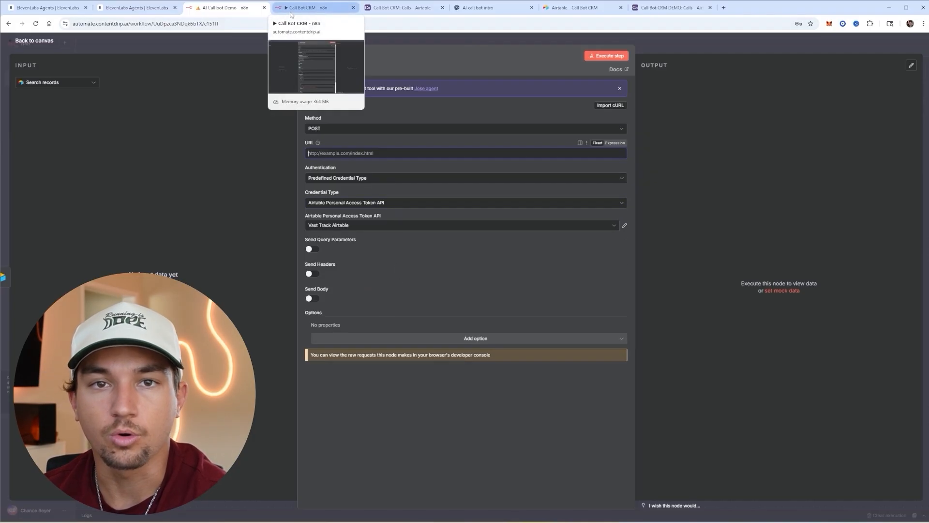
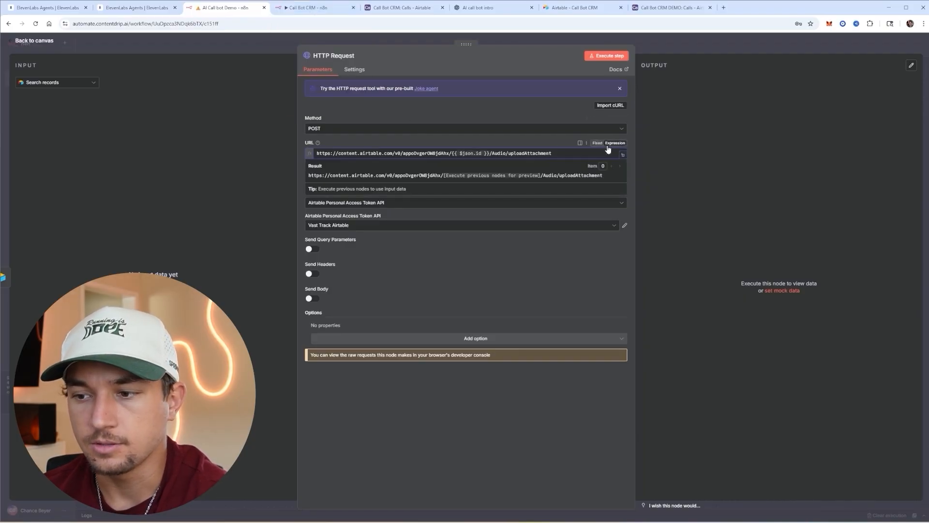
left_click_drag(317, 153, 373, 153)
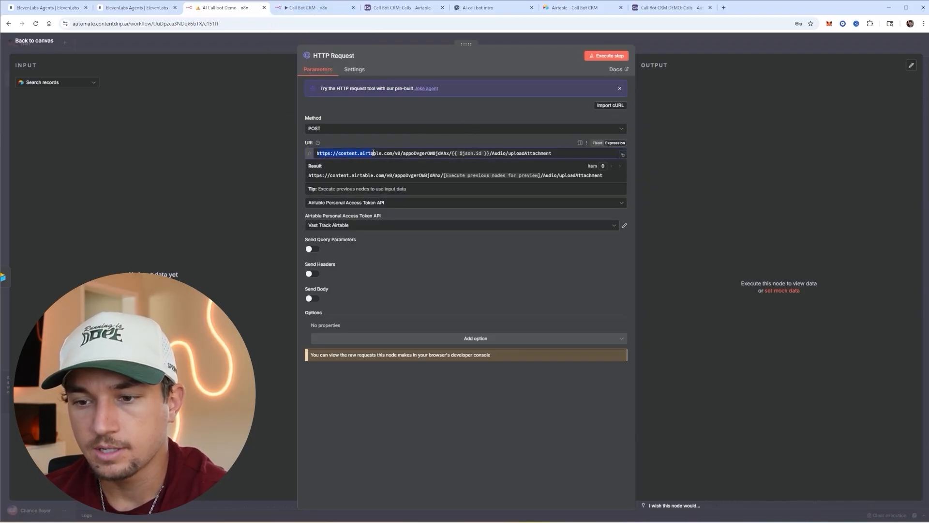
left_click(408, 155)
left_click_drag(403, 154, 450, 155)
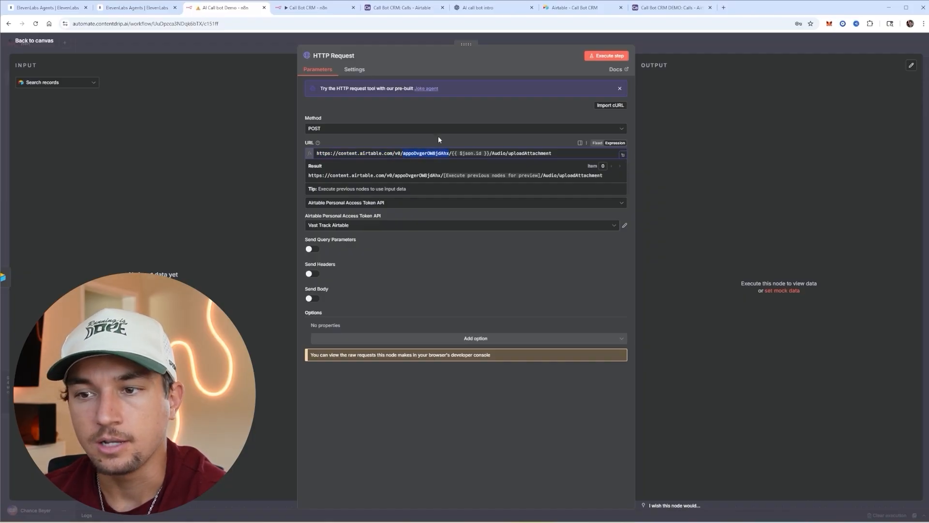
- Replace the URL's base ID with the Call Bot CRM DEMO base ID and check the Audio column
left_click(682, 7)
left_click(442, 7)
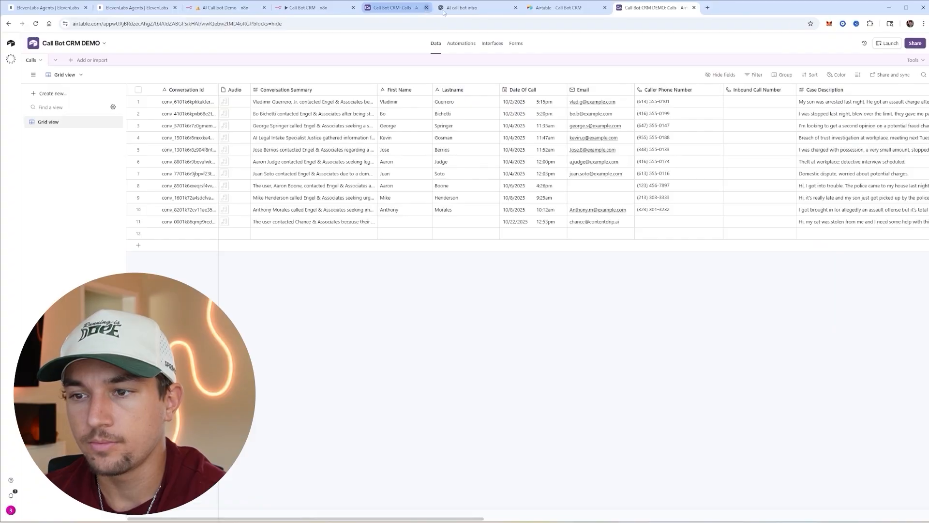
left_click(128, 25)
left_click(126, 26)
left_click_drag(122, 25, 171, 24)
key("ctrl+c")
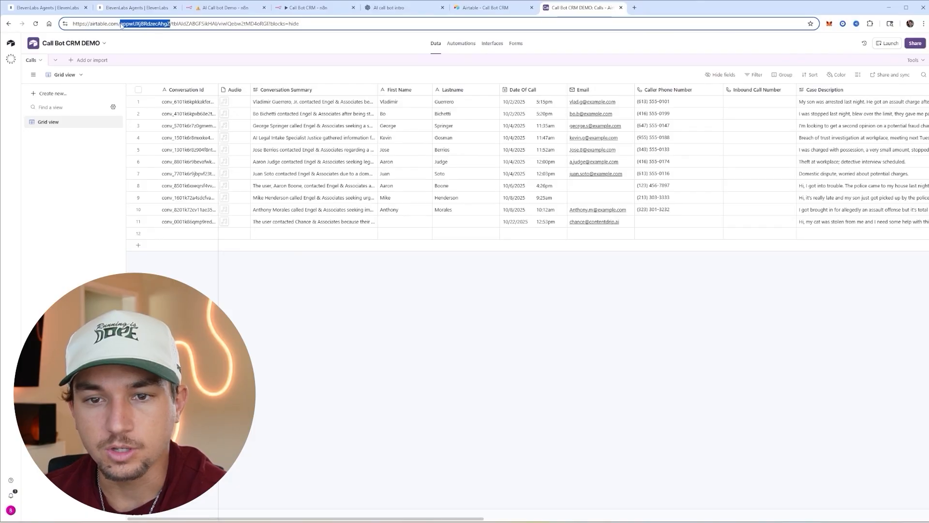
left_click(251, 8)
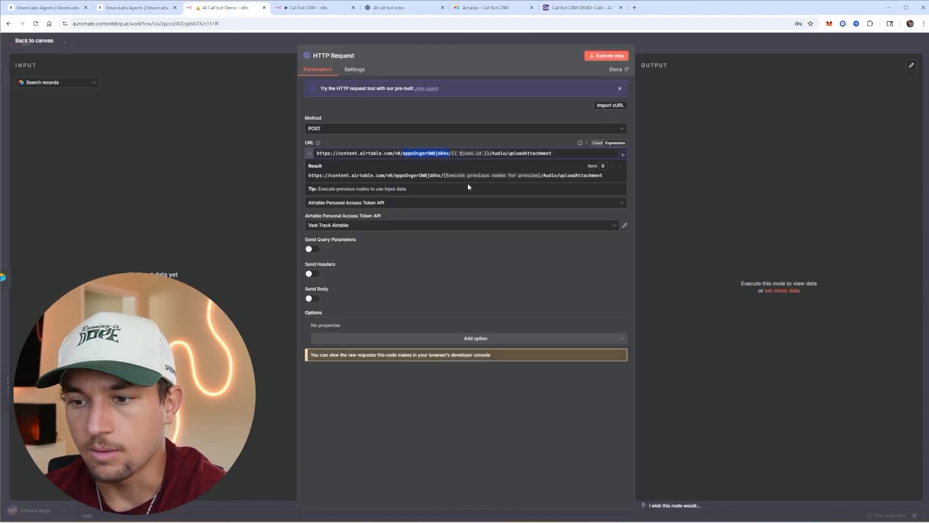
key("ctrl+v")
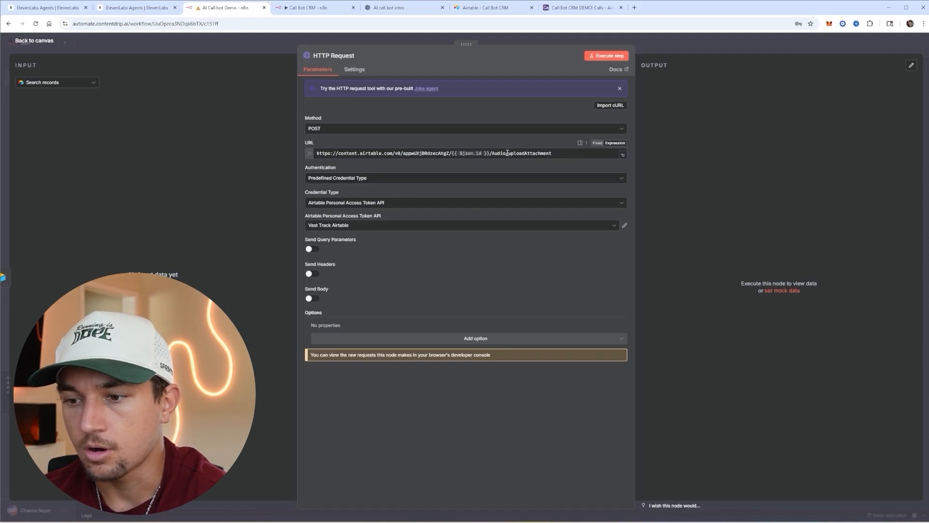
left_click_drag(506, 153, 493, 153)
left_click(580, 8)
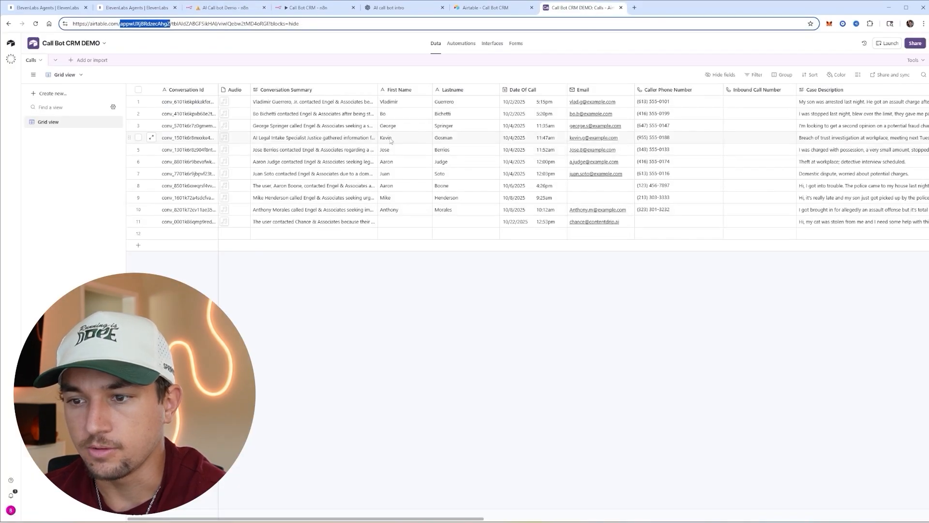
left_click(238, 93)
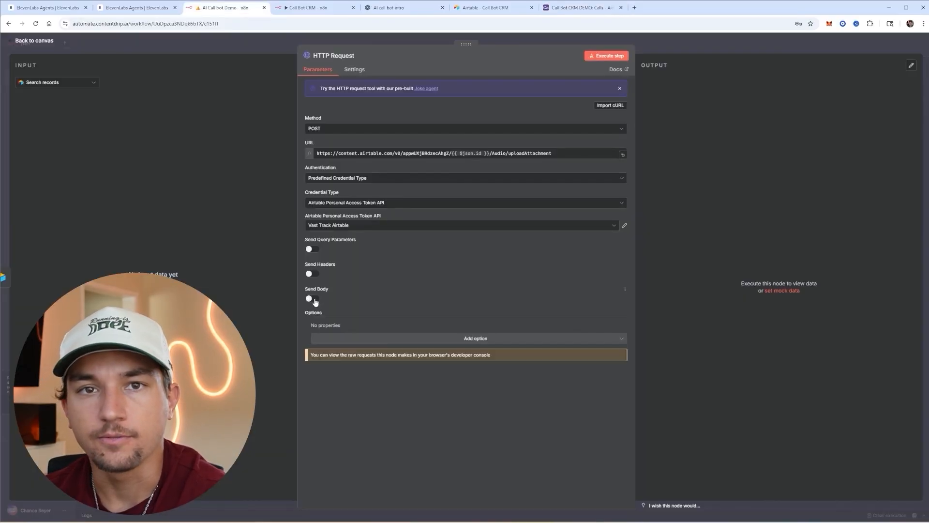
- Enable the request body with a contentType parameter set to audio/mpeg
left_click(312, 299)
left_click(368, 385)
type("contentType")
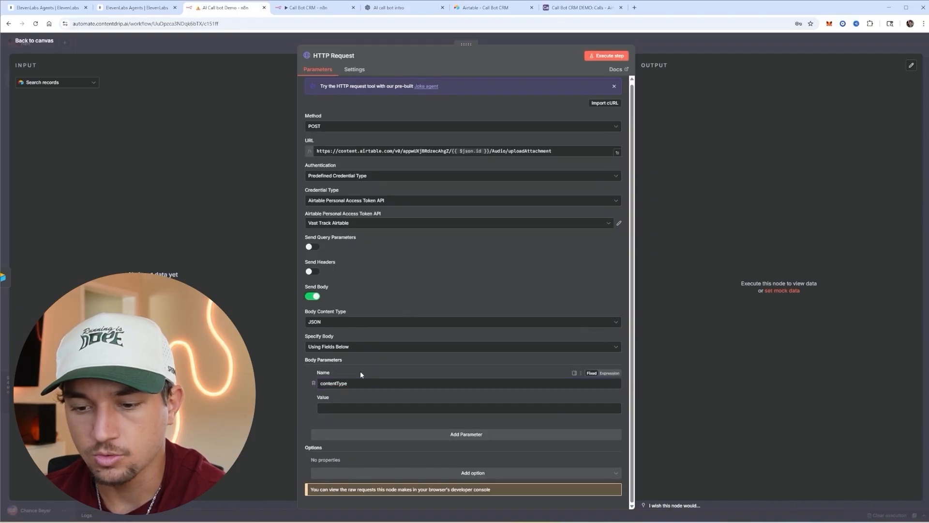
double_click(353, 384)
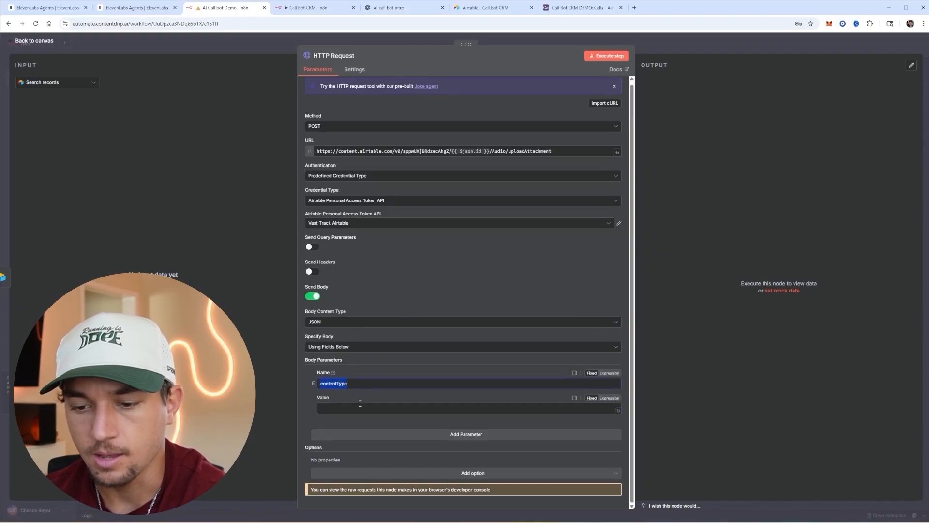
left_click(359, 407)
type("audio/mpeg")
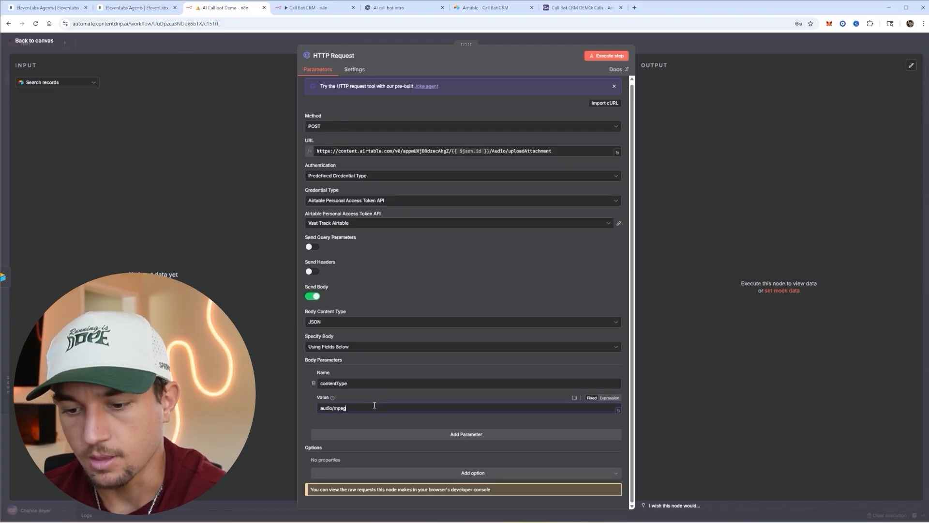
- Add body parameters 'file' and 'filename' = file.mp3, then return to the workflow canvas
left_click(430, 434)
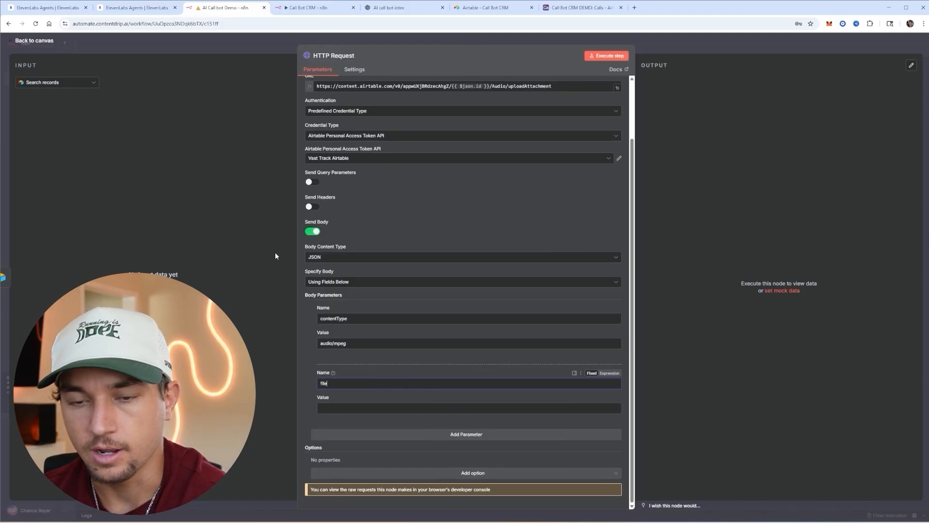
type("file")
left_click(453, 434)
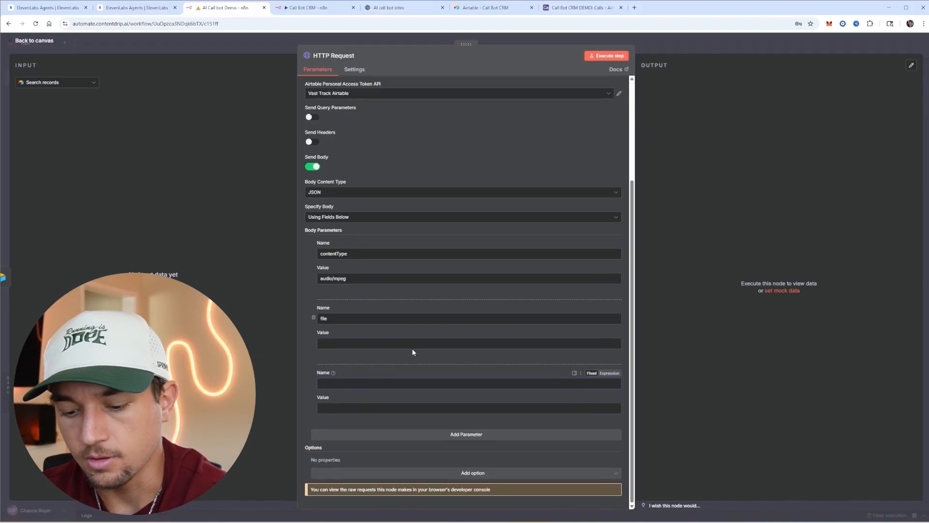
type("filename")
key("Tab")
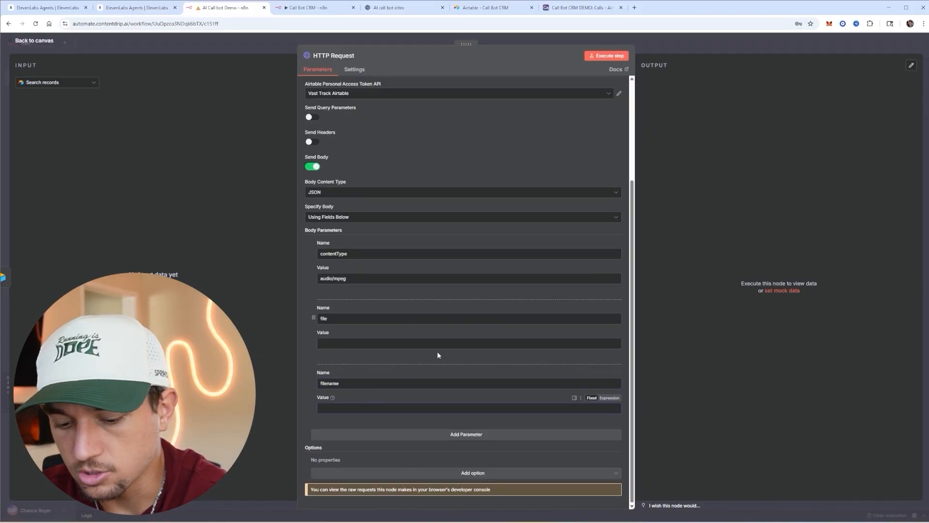
type("file.mp3")
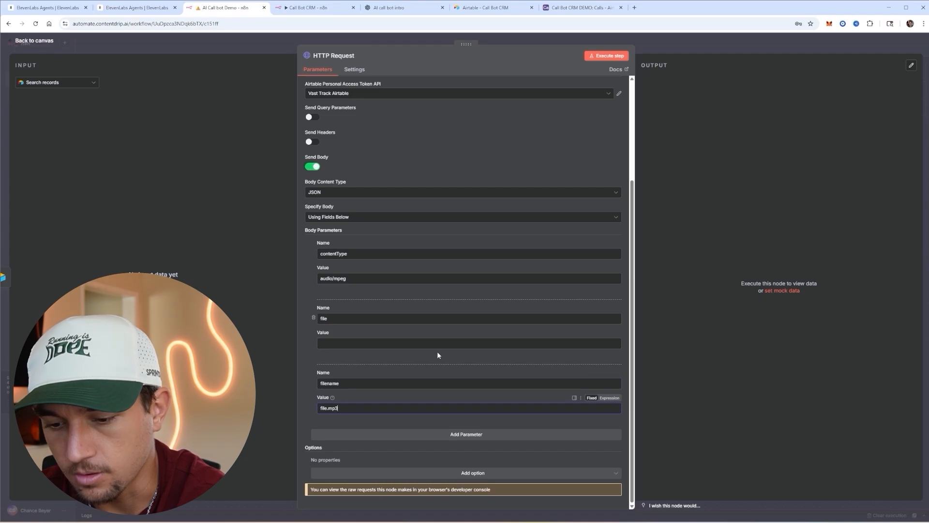
left_click(338, 343)
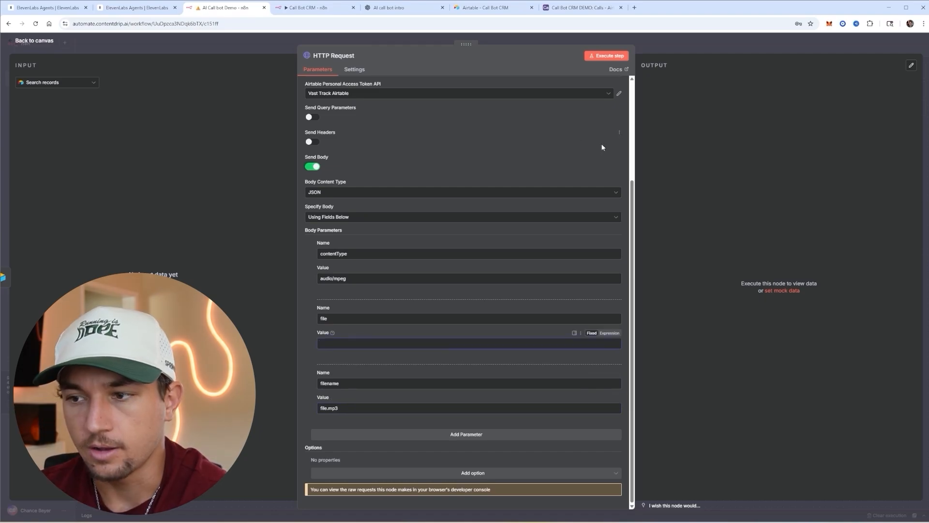
left_click(656, 47)
- Save the workflow, copy the 13:19:53 execution into the editor and unpin the Webhook data
left_click(812, 47)
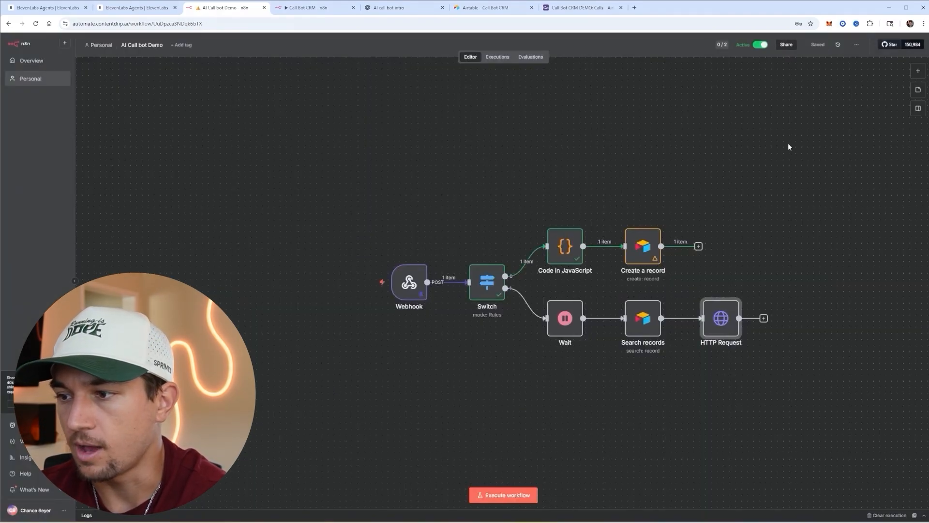
left_click(498, 56)
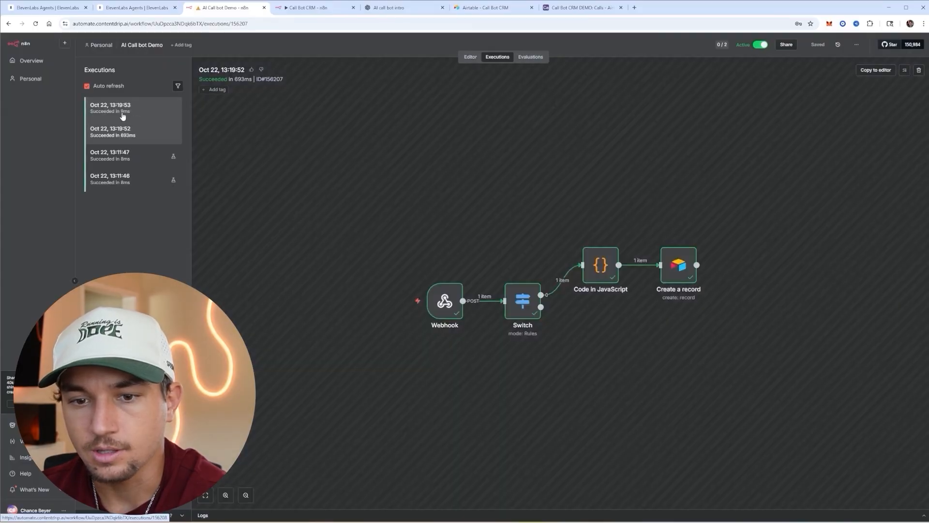
left_click(127, 115)
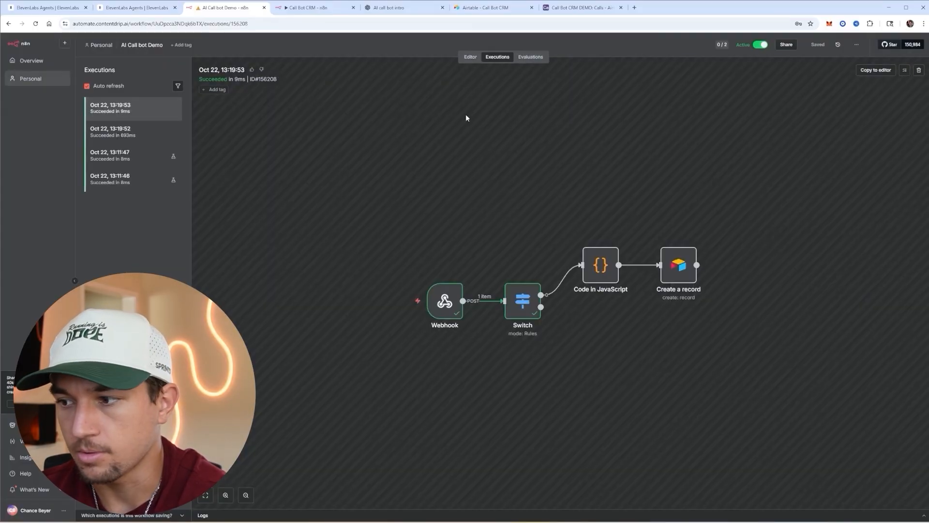
left_click(874, 70)
left_click(498, 57)
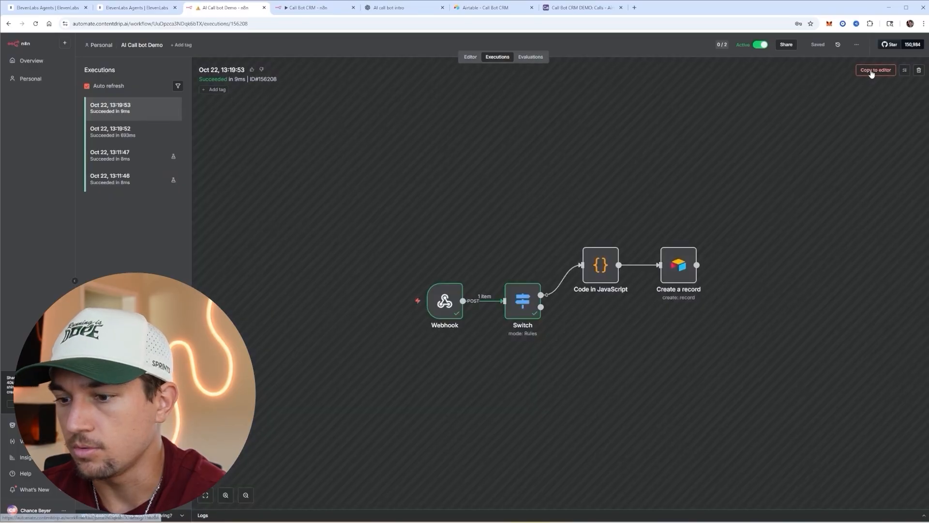
left_click(871, 70)
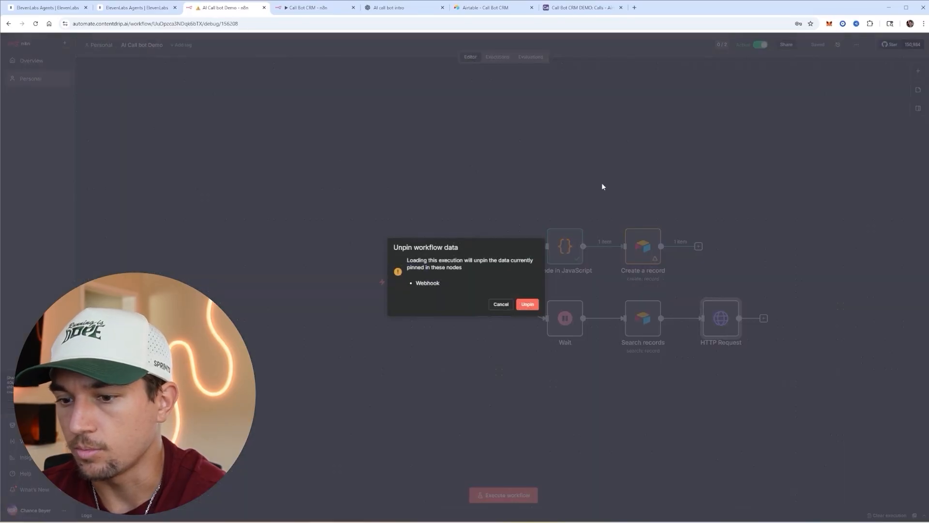
left_click(527, 304)
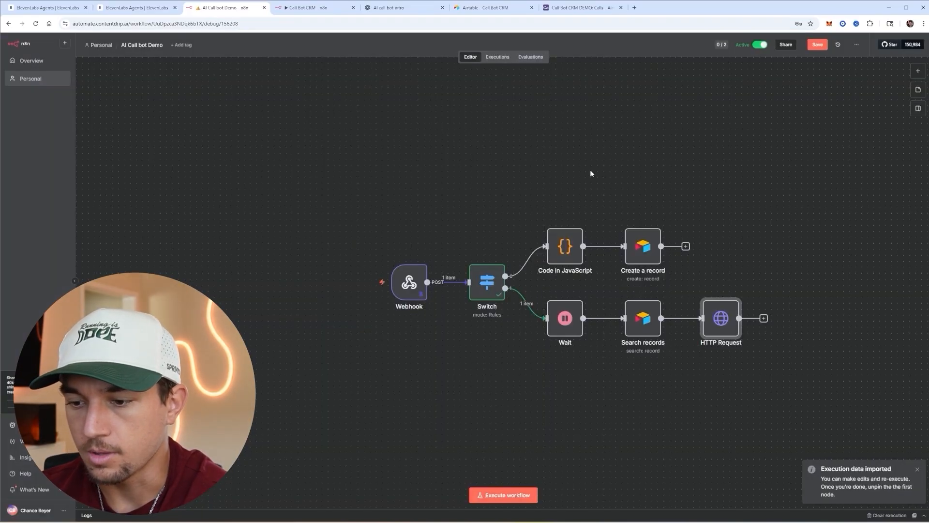
- Map the Webhook's full_audio data into the HTTP Request's file body value
double_click(408, 277)
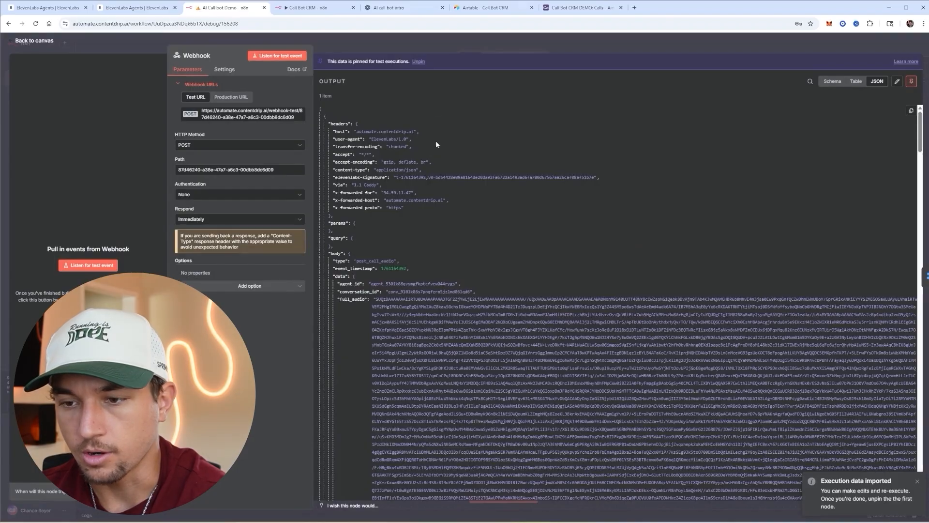
key("Escape")
double_click(718, 322)
scroll(423, 329, "down", 1)
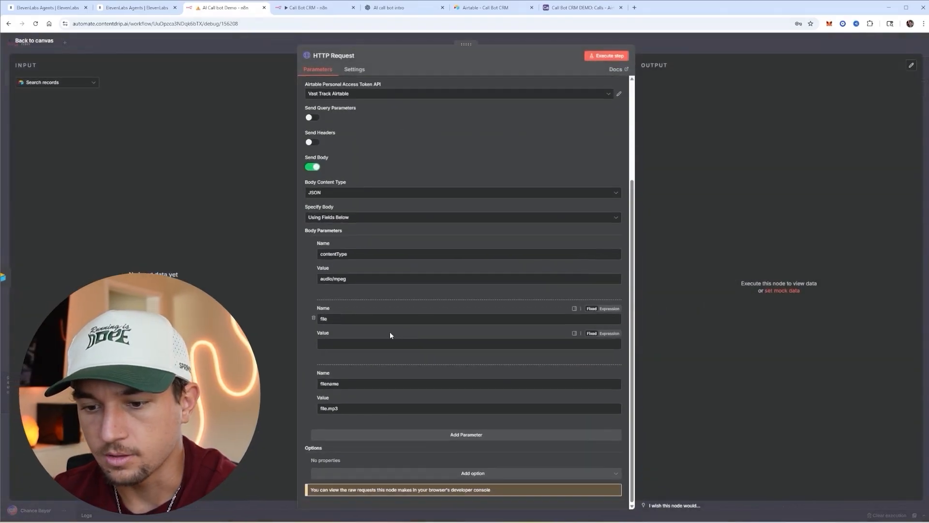
left_click(57, 83)
left_click(56, 136)
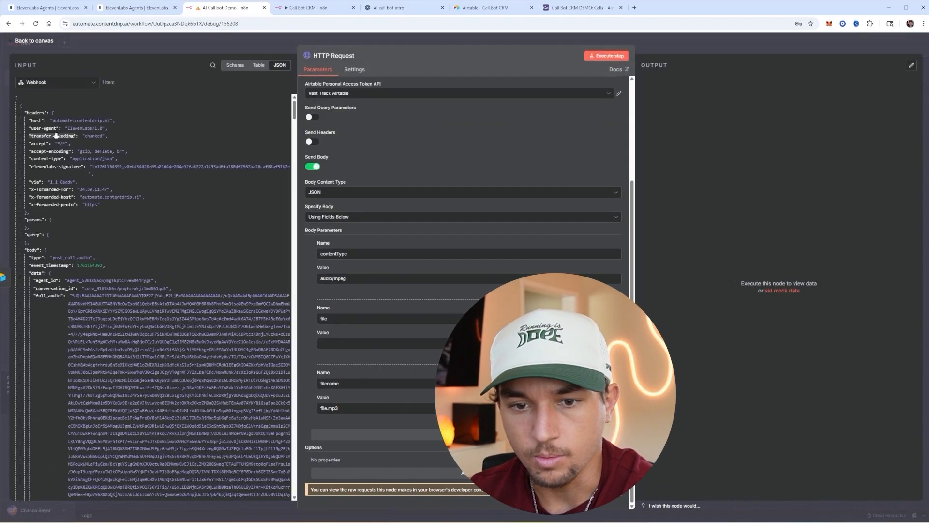
scroll(56, 136, "down", 3)
left_click_drag(47, 221, 358, 343)
scroll(486, 321, "up", 3)
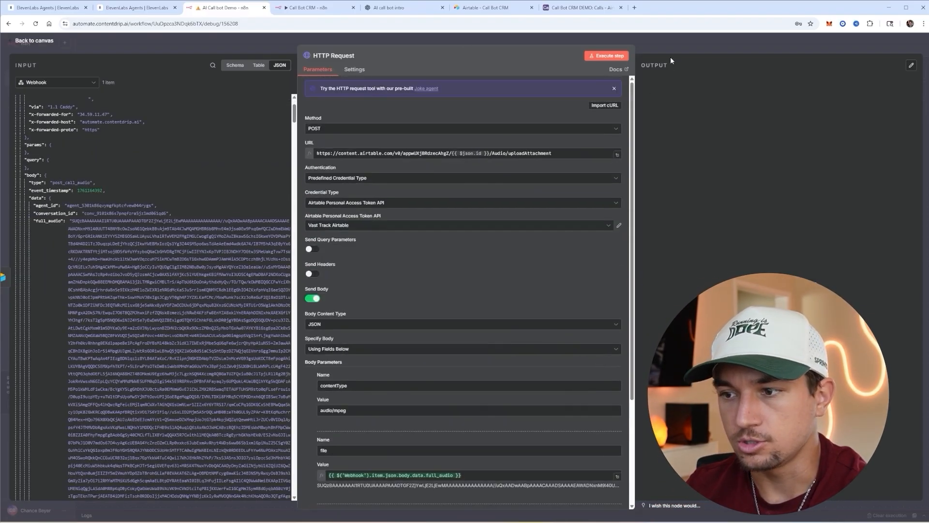
left_click(678, 51)
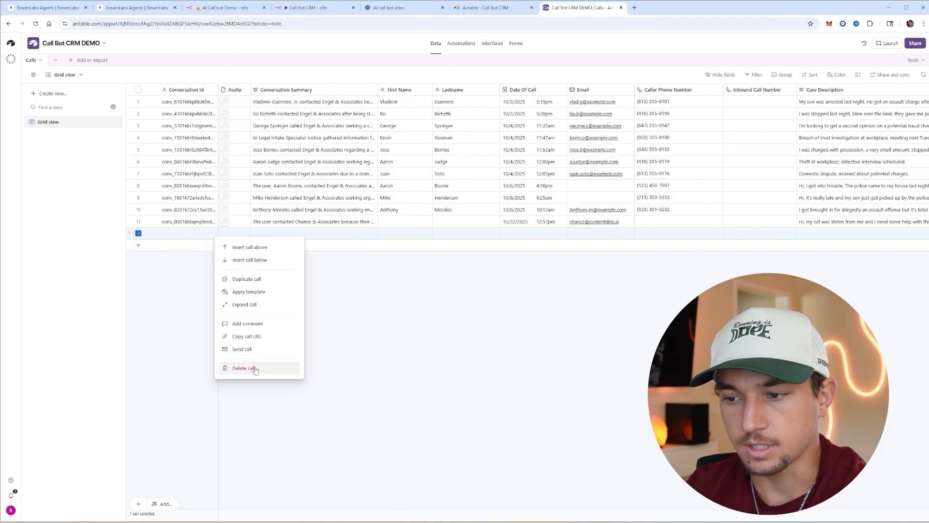
- Hold a brief test call with the Electra agent, then switch to the Call Bot CRM DEMO tab
left_click(284, 364)
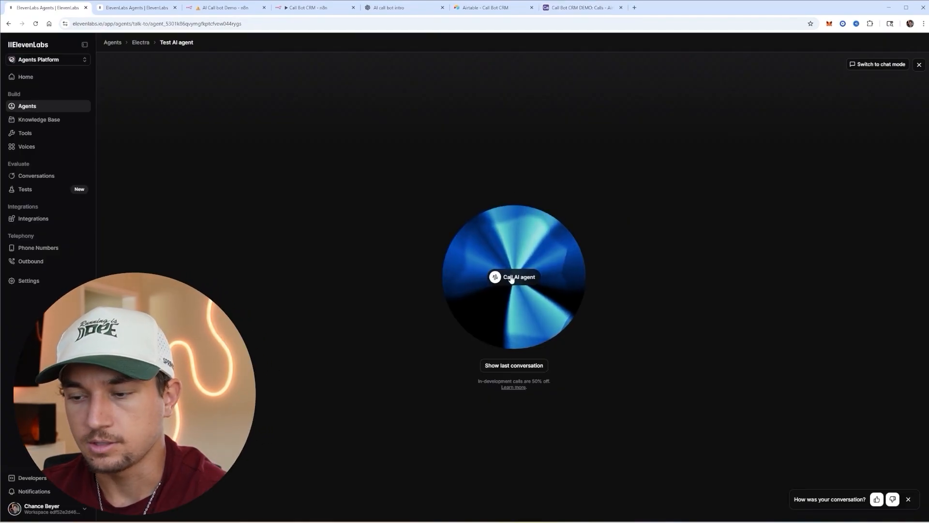
left_click(508, 276)
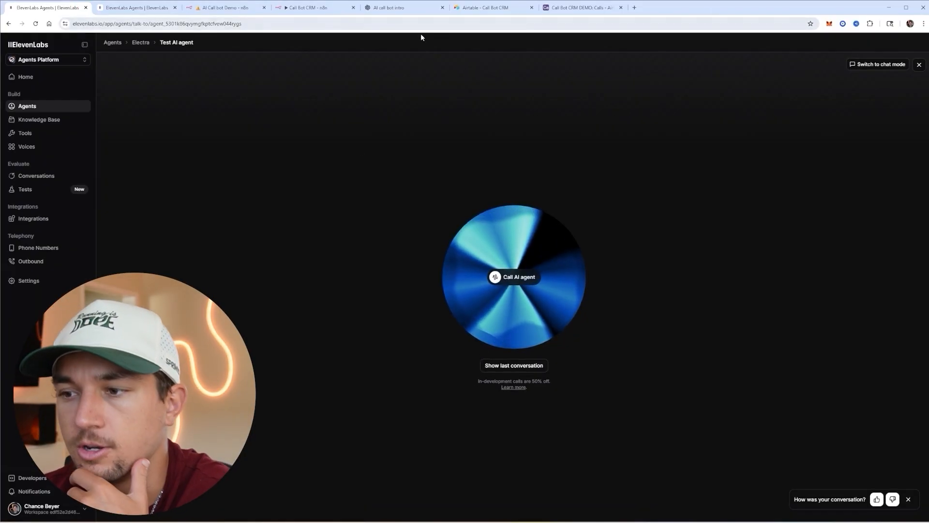
key("ctrl+9")
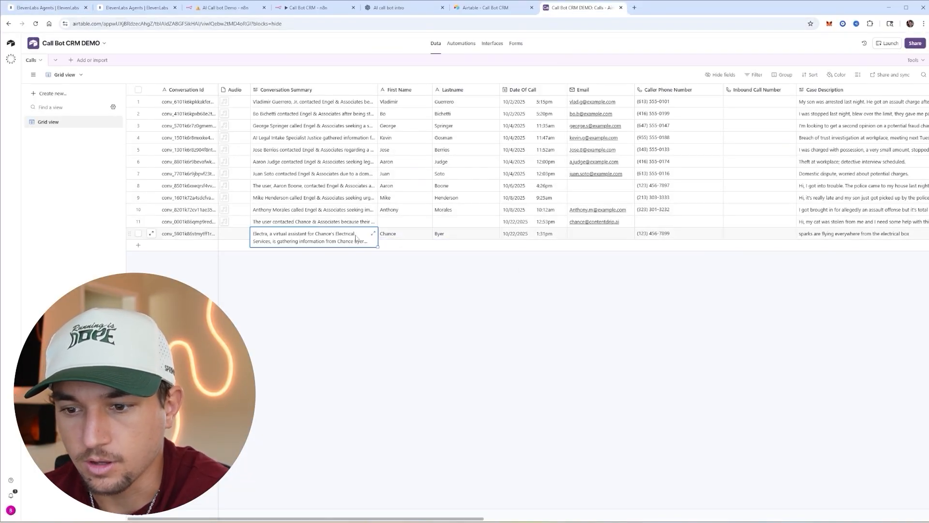
- Inspect row 12's conversation summary and uploaded Audio attachment in the Calls table
left_click(373, 235)
left_click(649, 266)
scroll(658, 280, "right", 10)
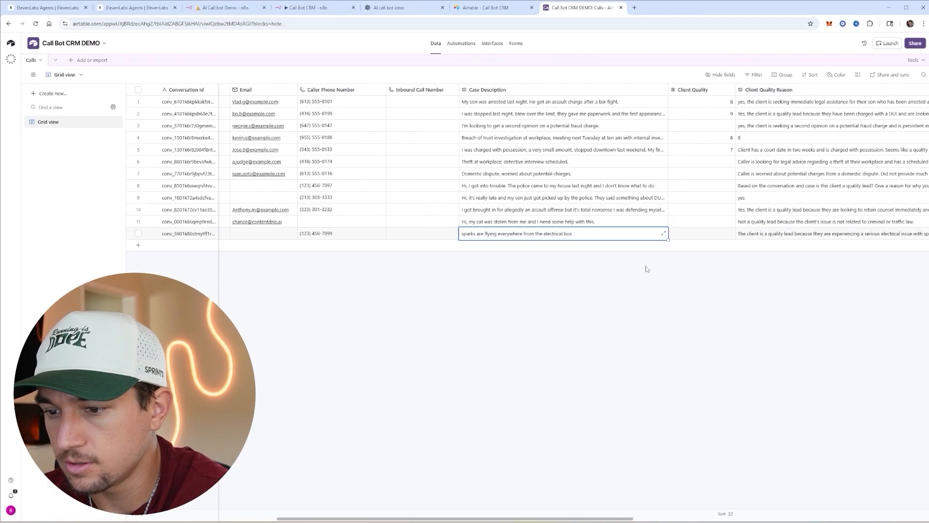
scroll(666, 297, "left", 10)
left_click(228, 236)
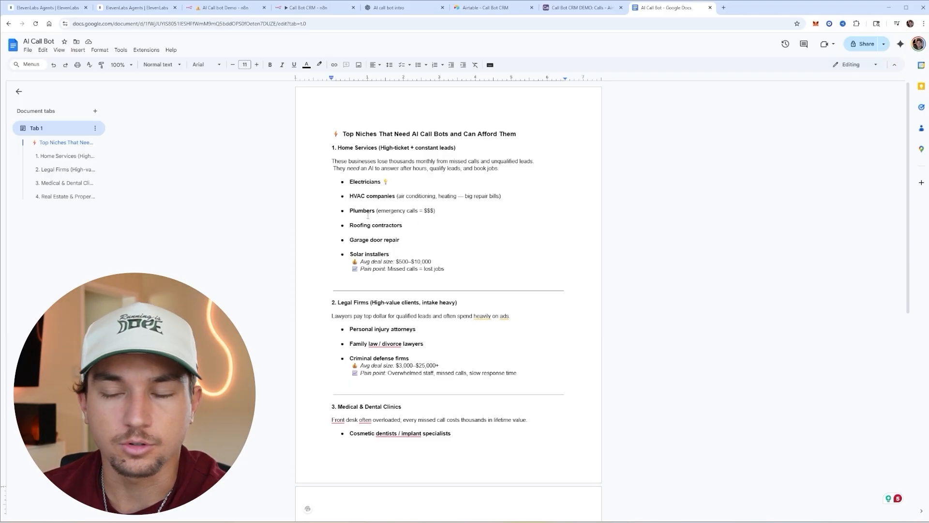
scroll(403, 231, "down", 2)
left_click(392, 235)
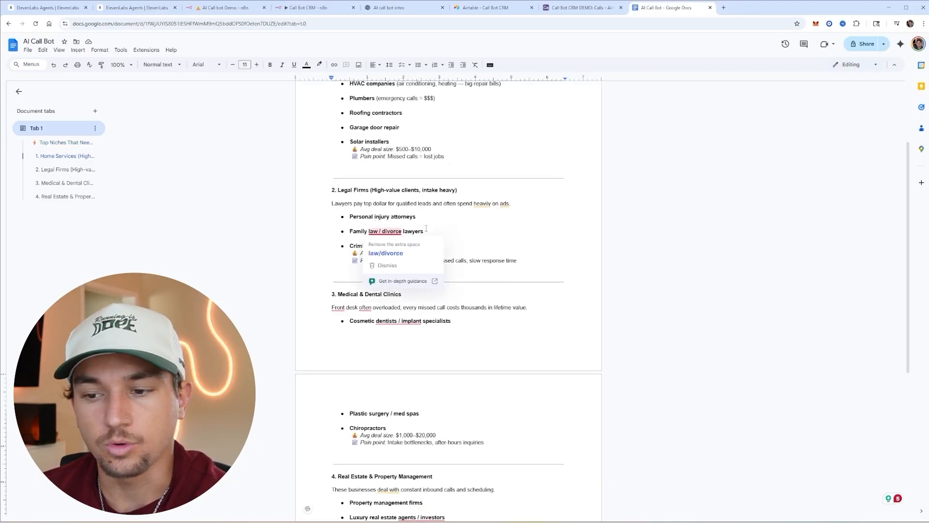
scroll(441, 231, "down", 2)
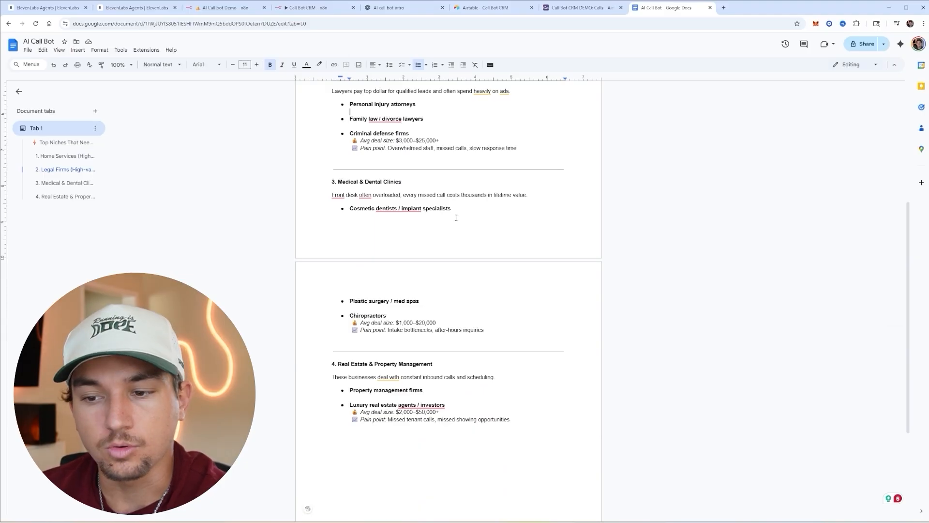
scroll(452, 239, "down", 2)
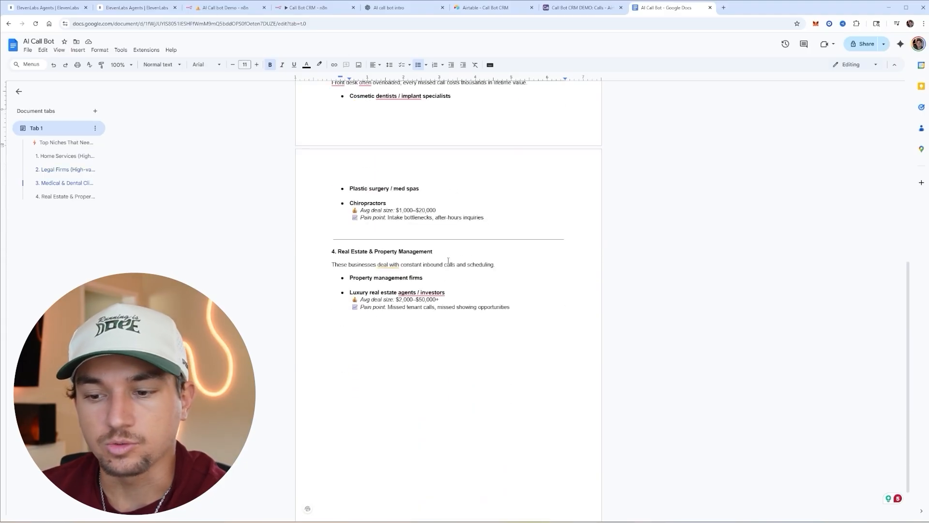
scroll(451, 264, "up", 3)
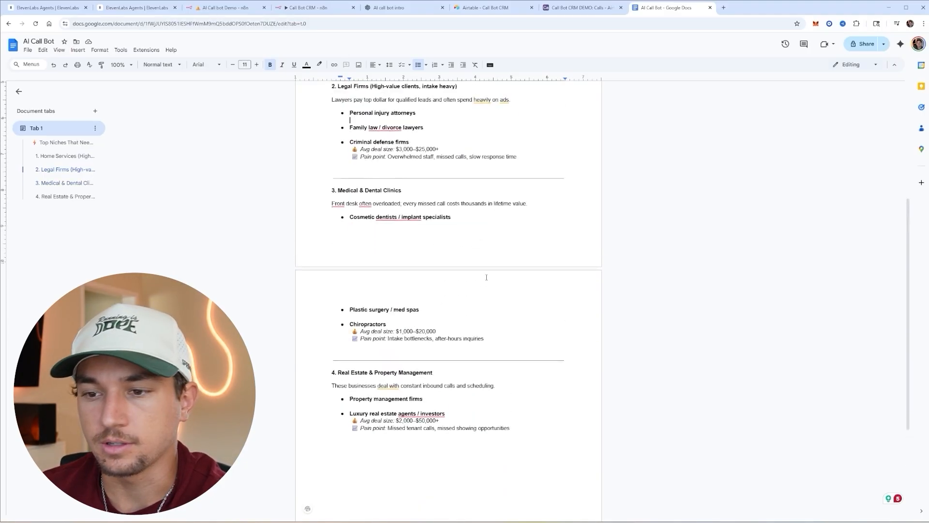